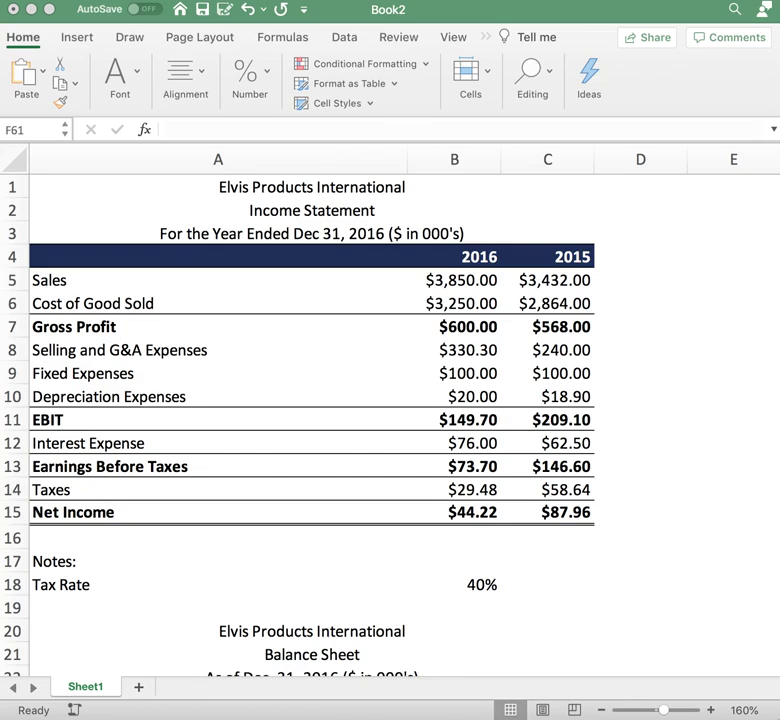
# - Look over the income statement, balance sheet and statement of cash flows on Sheet1, returning to the income statement
pyautogui.scroll(-6, 279, 280)
pyautogui.scroll(1, 279, 282)
pyautogui.scroll(-7, 279, 282)
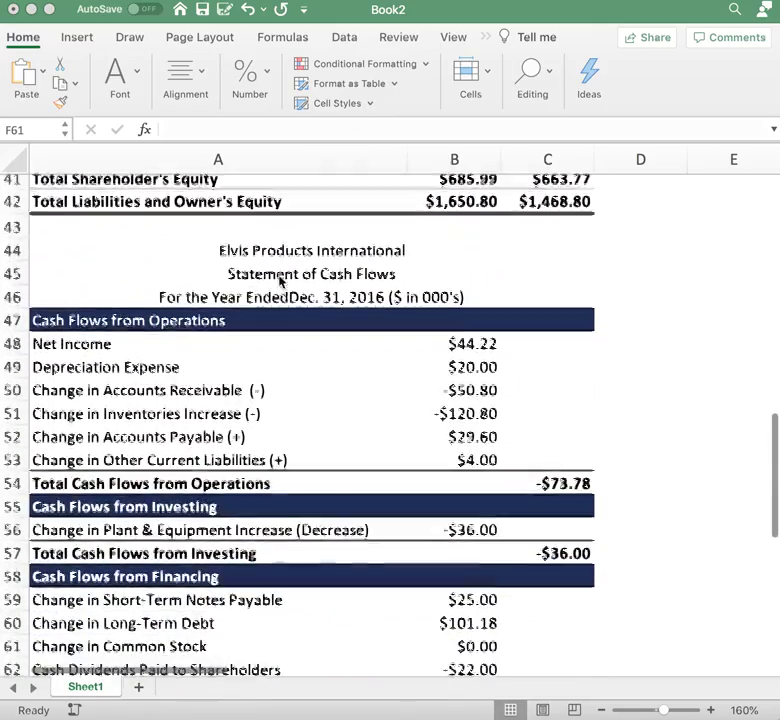
pyautogui.scroll(-2, 281, 281)
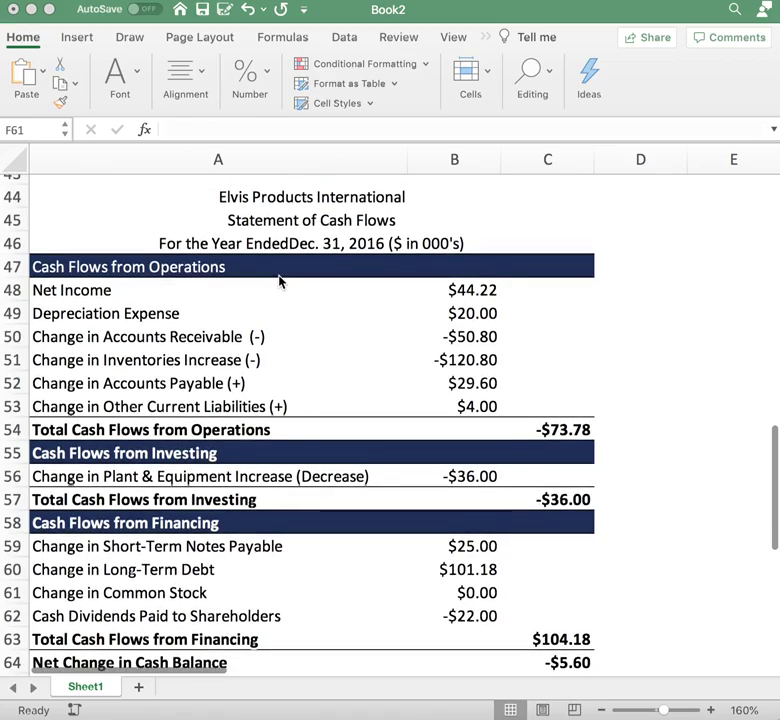
pyautogui.scroll(15, 279, 281)
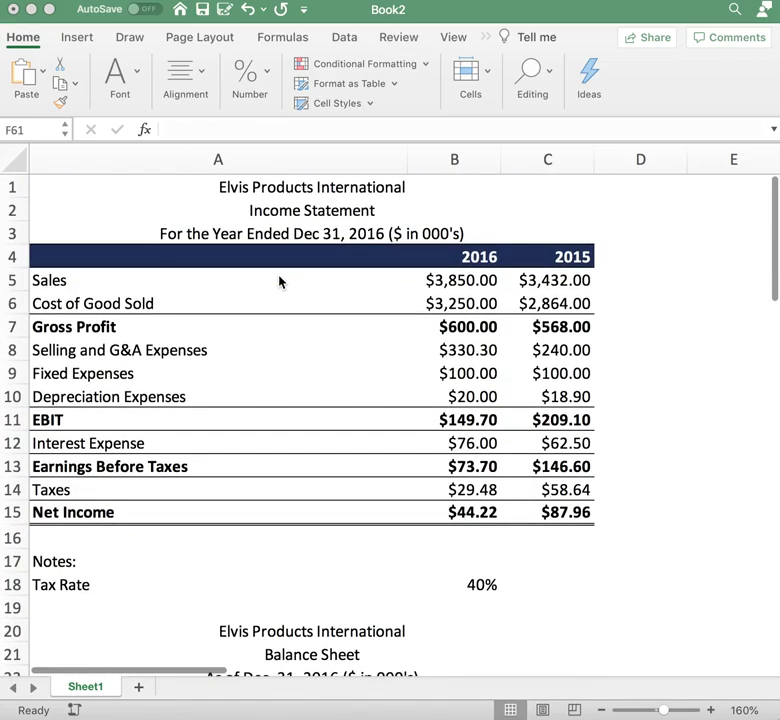
# - Review the income statement's Sales and Cost of Good Sold figures for 2016 and 2015
pyautogui.click(291, 214)
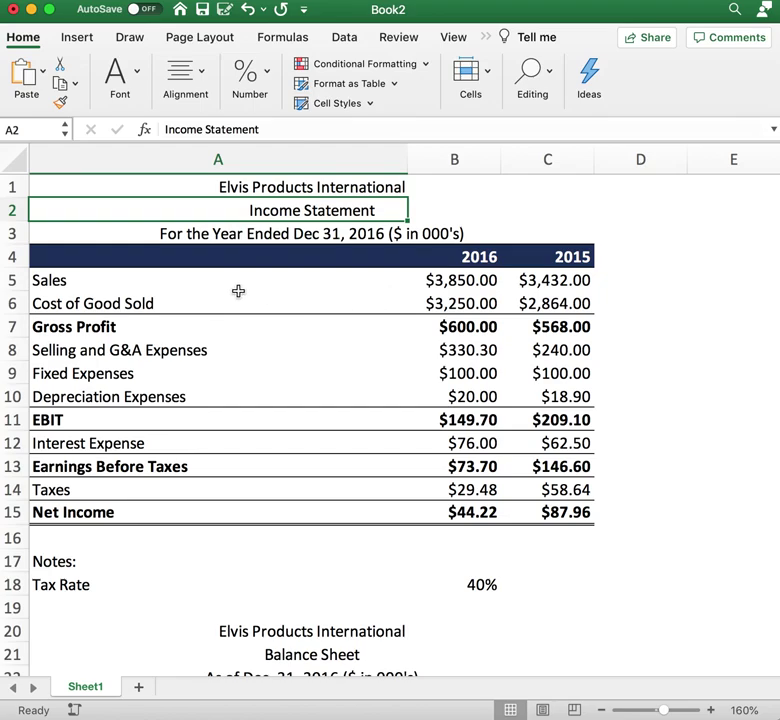
pyautogui.click(174, 282)
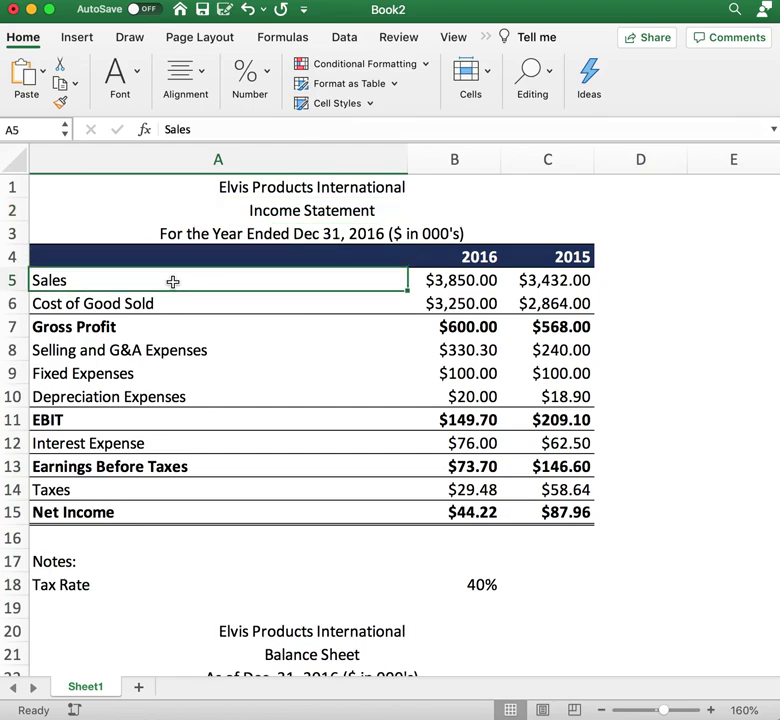
pyautogui.press('Right')
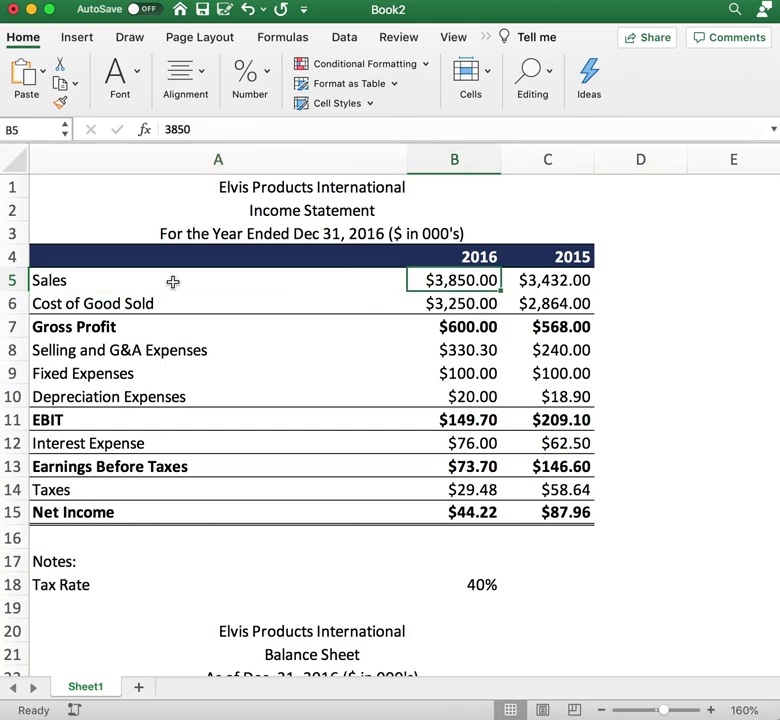
pyautogui.click(549, 280)
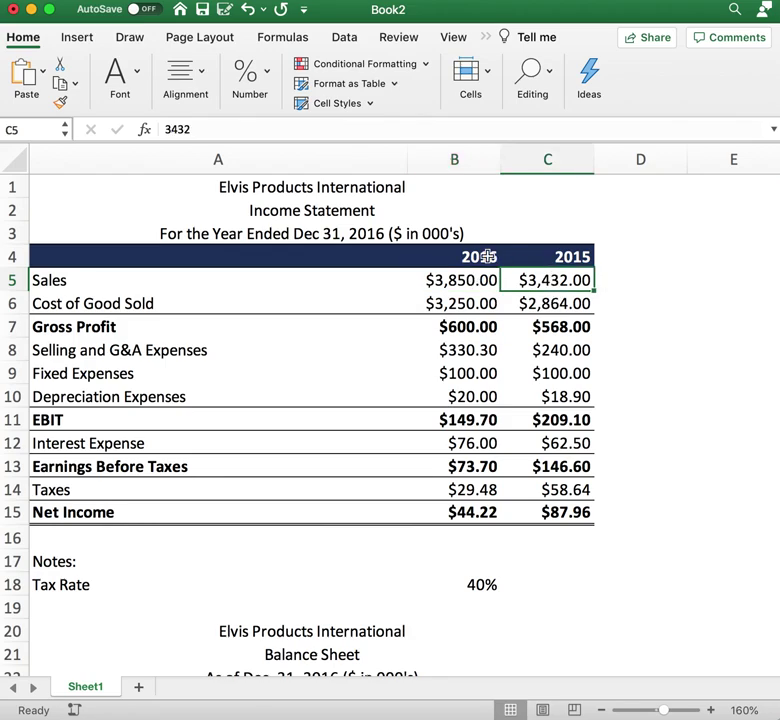
pyautogui.click(458, 303)
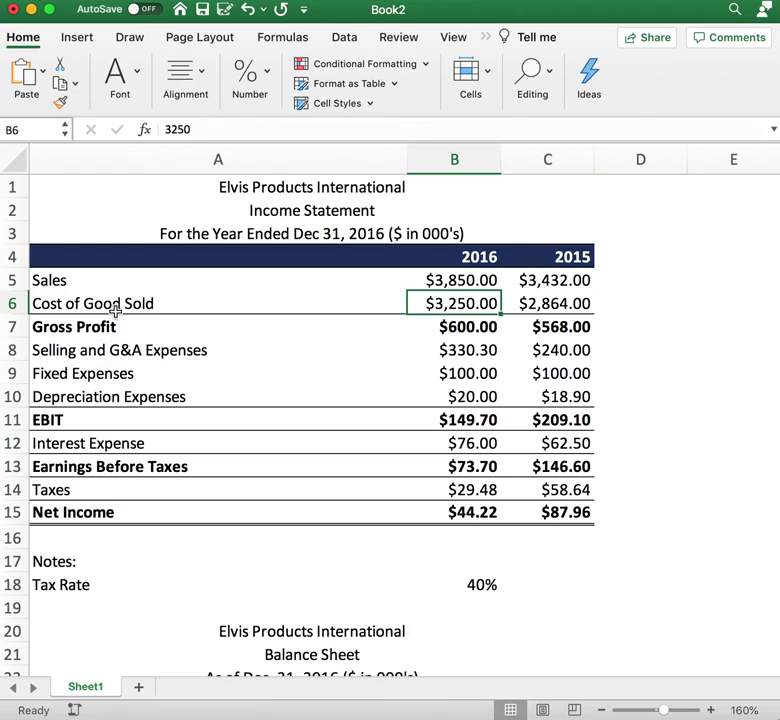
pyautogui.click(541, 306)
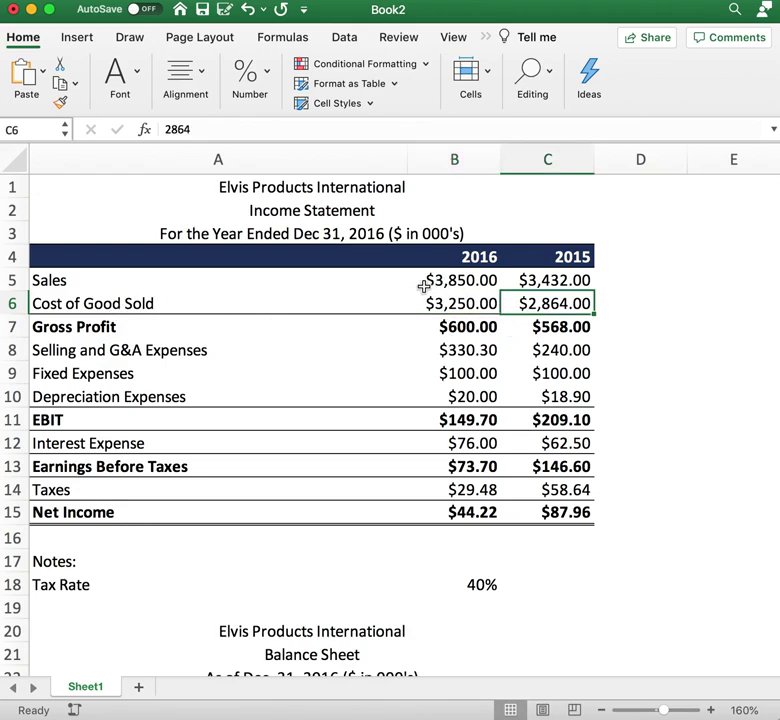
# - Inspect the Gross Profit formulas for both years, tracing the cells referenced by the 2016 formula without changing it
pyautogui.click(447, 327)
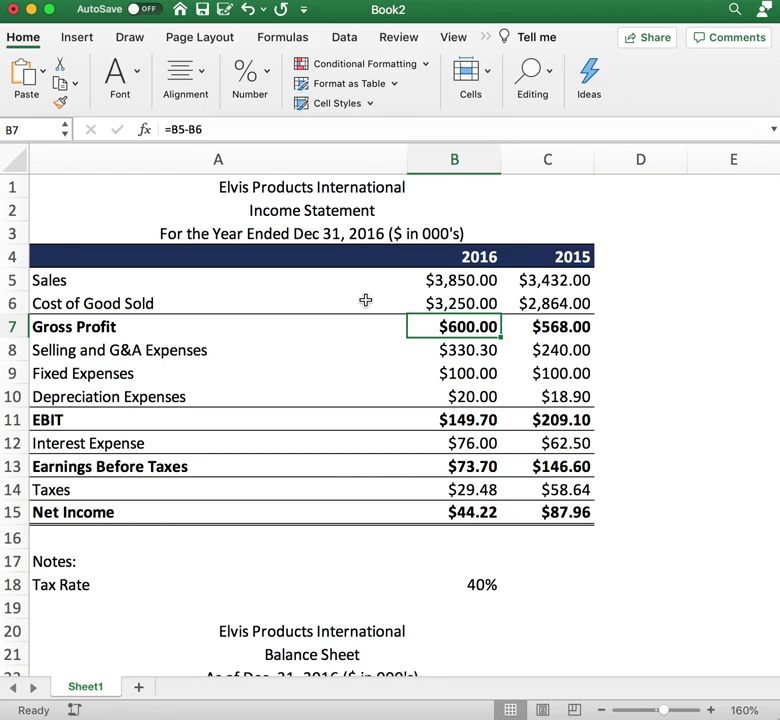
pyautogui.press('Right')
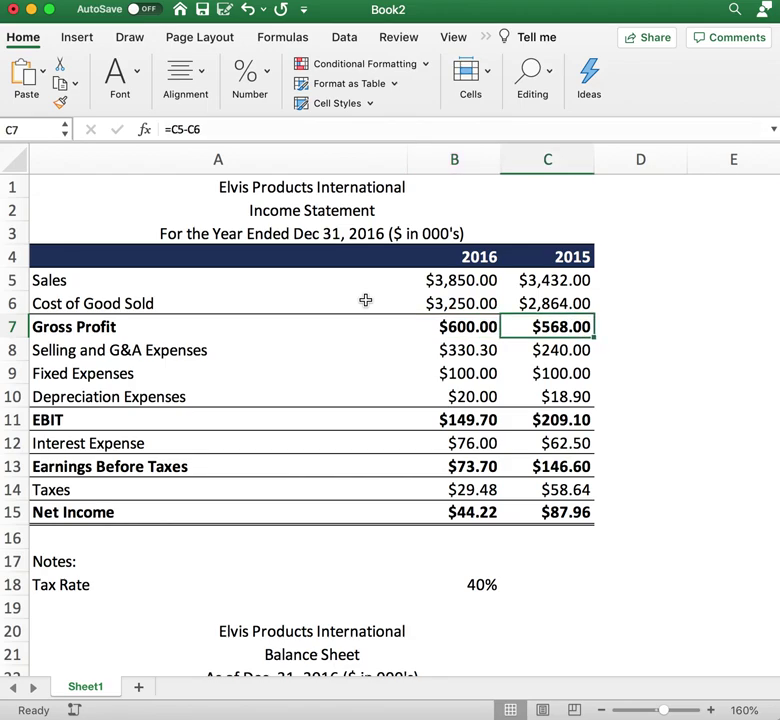
pyautogui.click(456, 327)
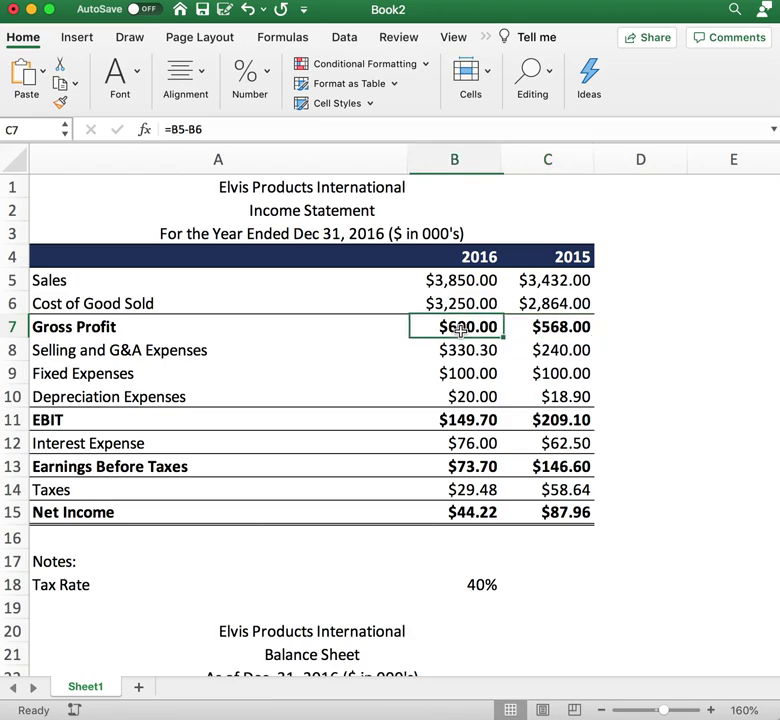
pyautogui.click(390, 130)
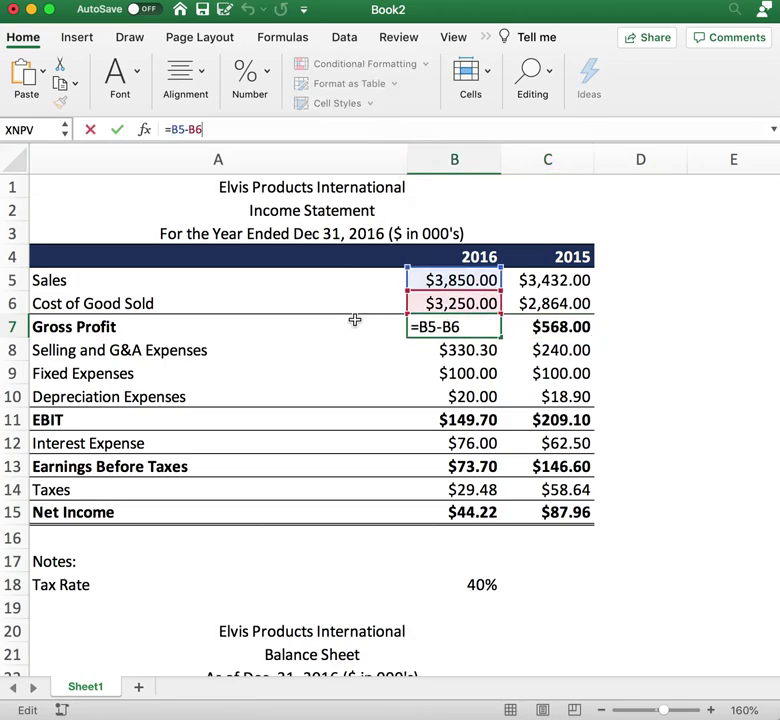
pyautogui.click(632, 320)
pyautogui.click(158, 327)
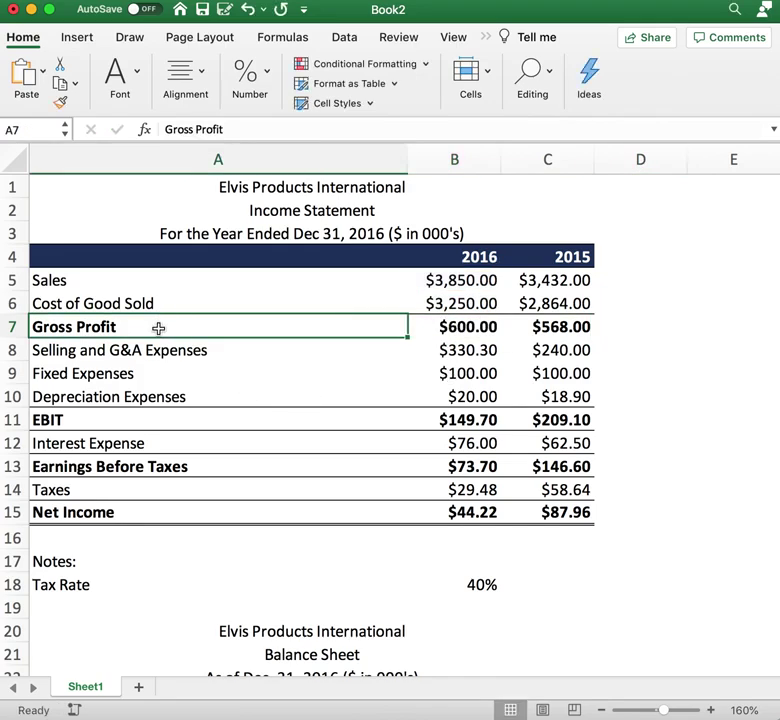
pyautogui.click(478, 330)
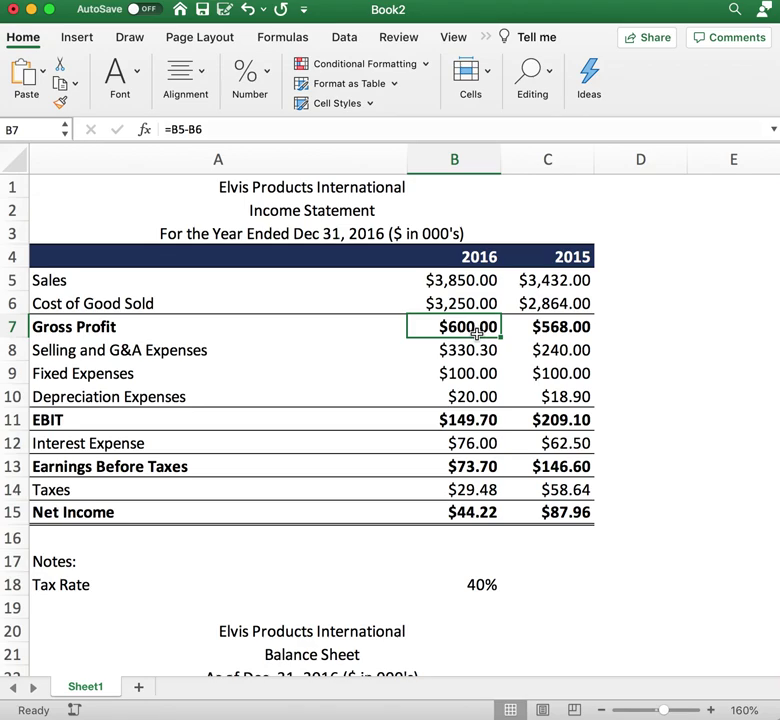
# - Review the Selling and G&A, Fixed and Depreciation Expenses for 2016 and 2015
pyautogui.click(472, 349)
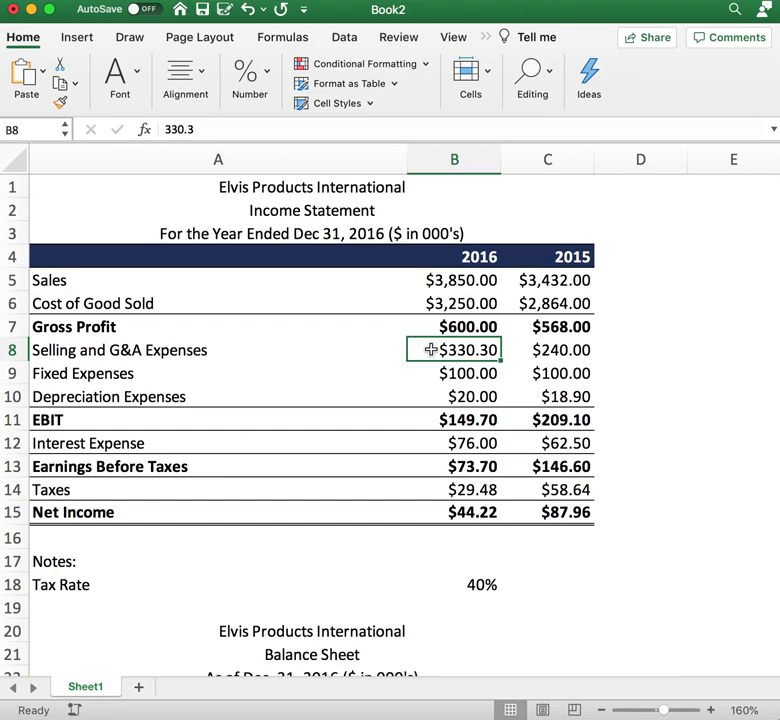
pyautogui.press('Right')
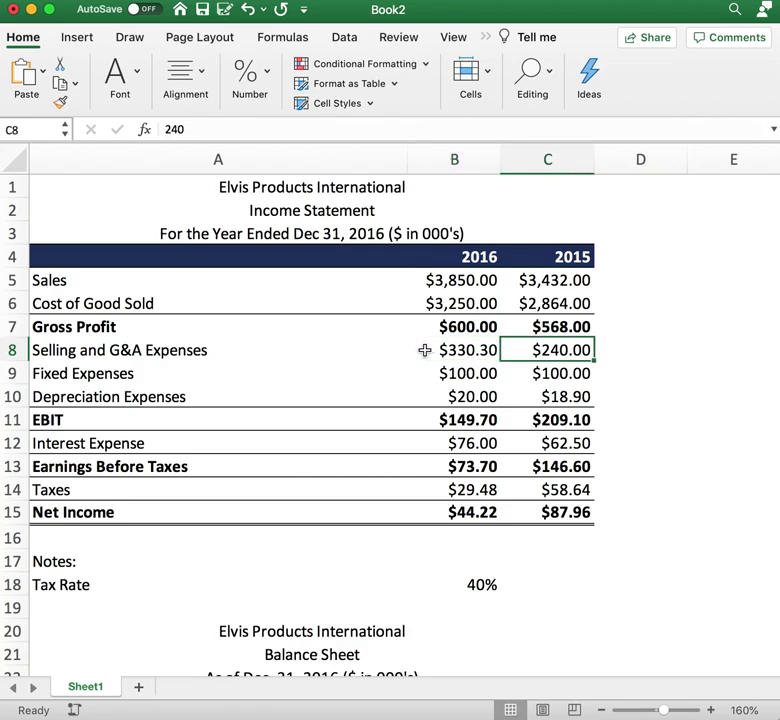
pyautogui.click(454, 372)
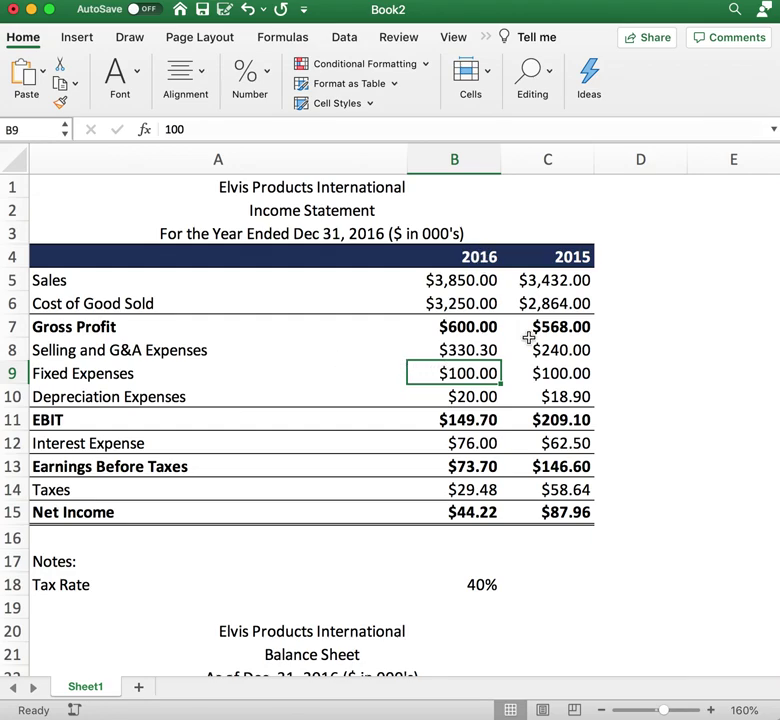
pyautogui.press('Right')
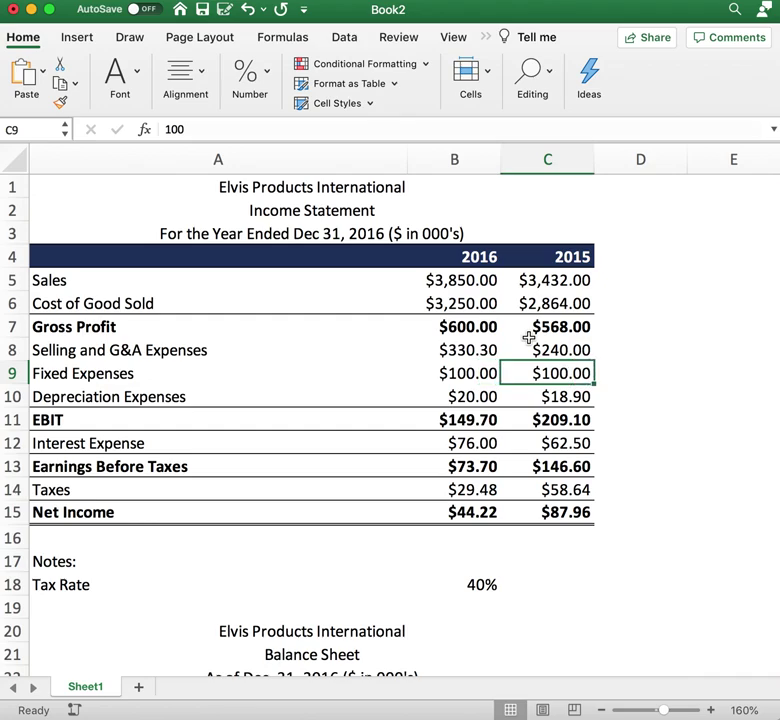
pyautogui.click(455, 396)
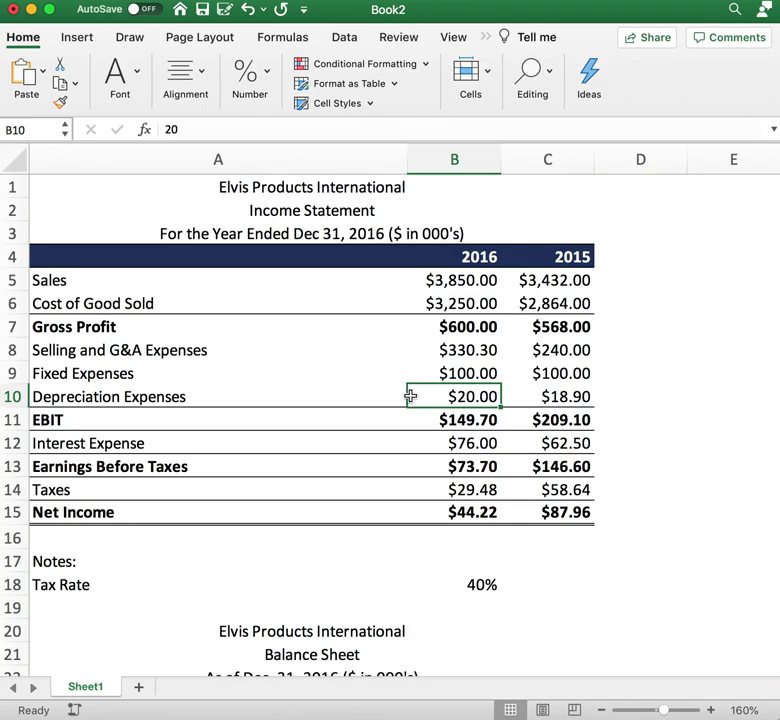
pyautogui.press('Right')
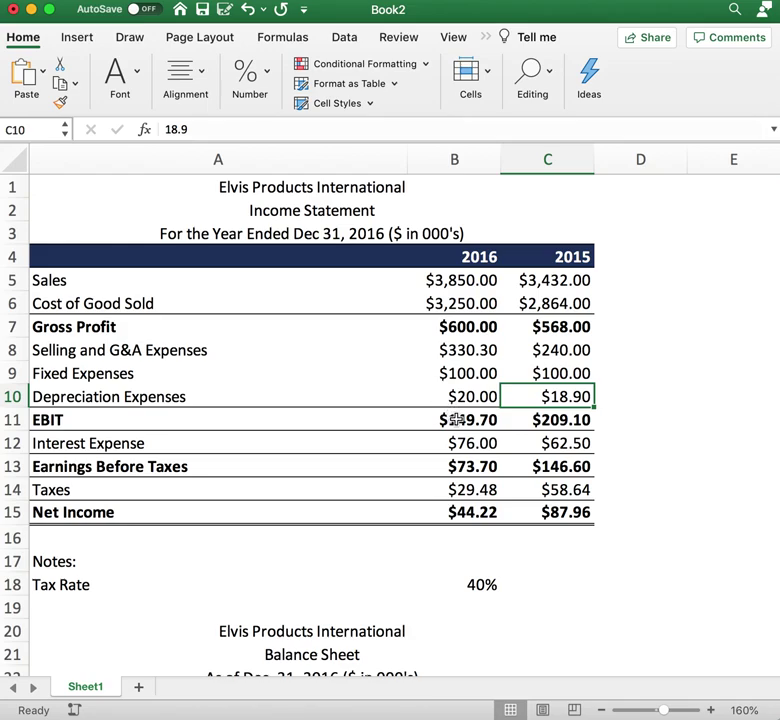
# - Inspect the 2016 EBIT formula in B11 and trace its referenced cells, leaving it unchanged
pyautogui.click(455, 420)
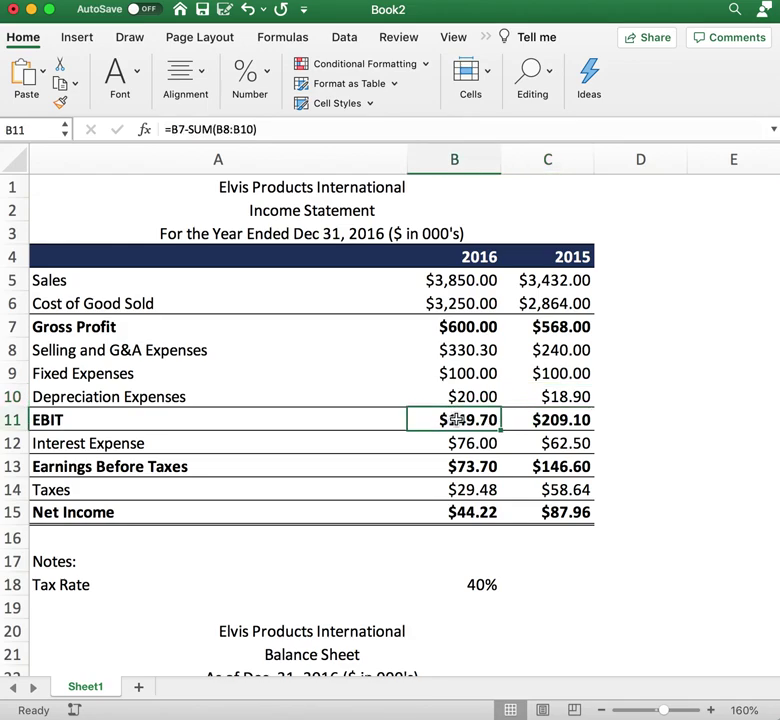
pyautogui.click(294, 124)
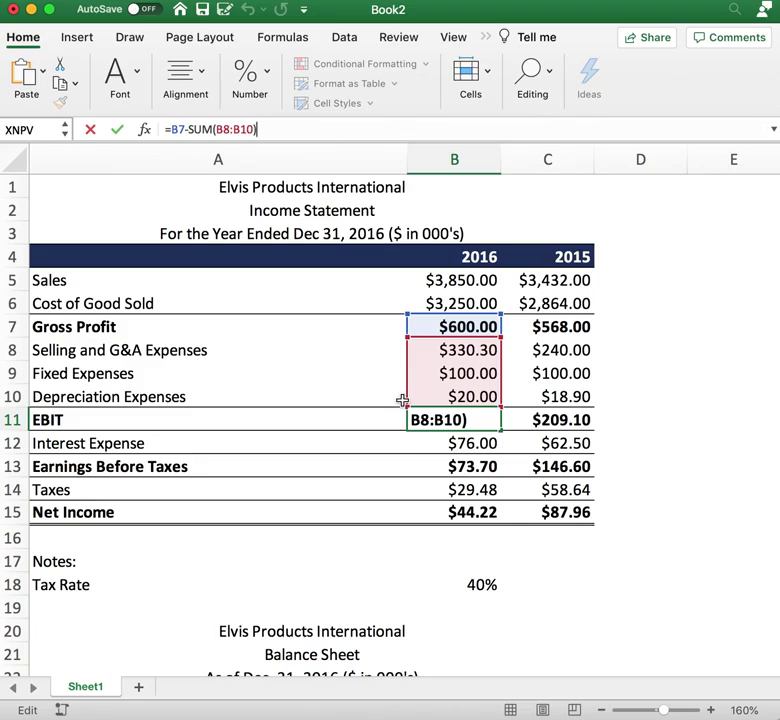
pyautogui.click(662, 435)
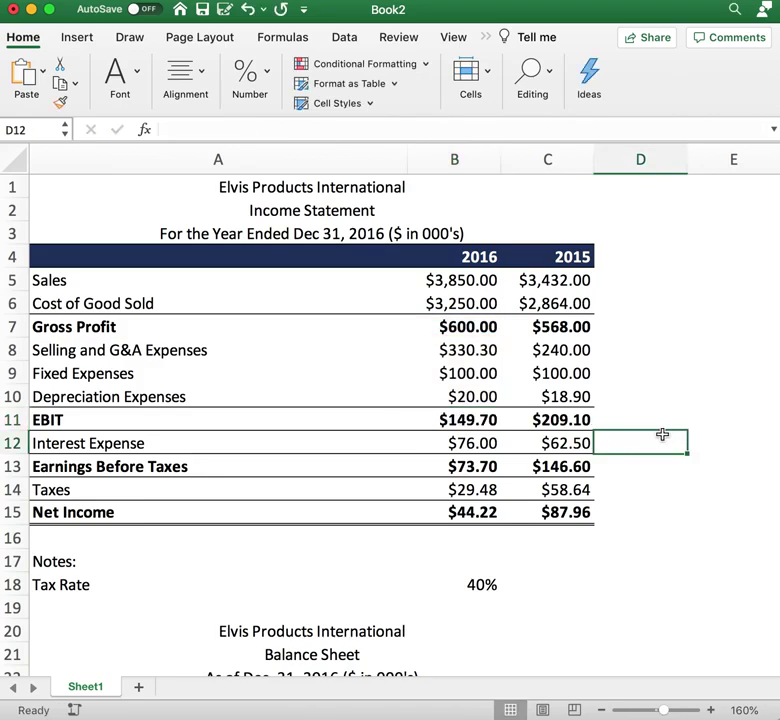
pyautogui.click(452, 420)
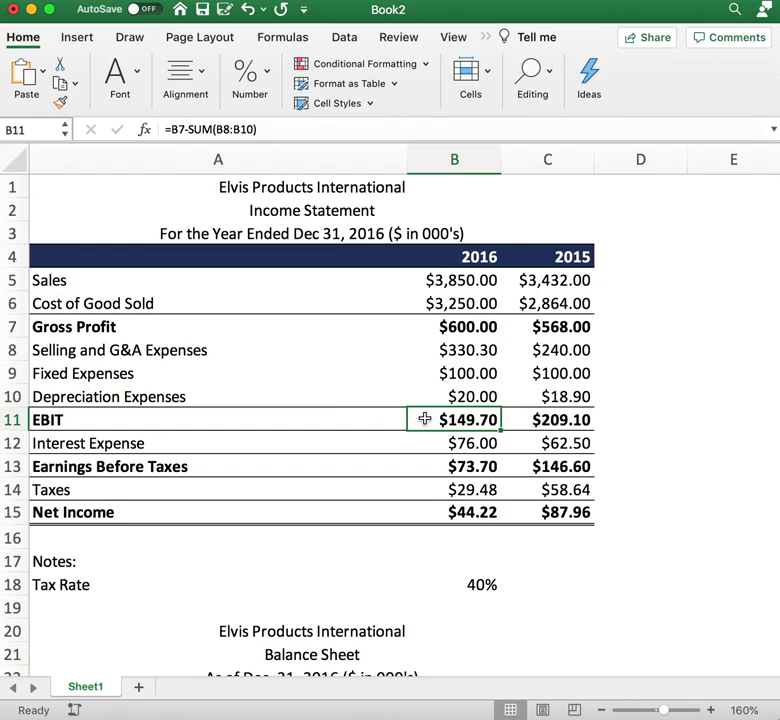
# - Review both years' Interest Expense and trace the cells referenced by the 2016 Earnings Before Taxes formula in B13
pyautogui.click(479, 446)
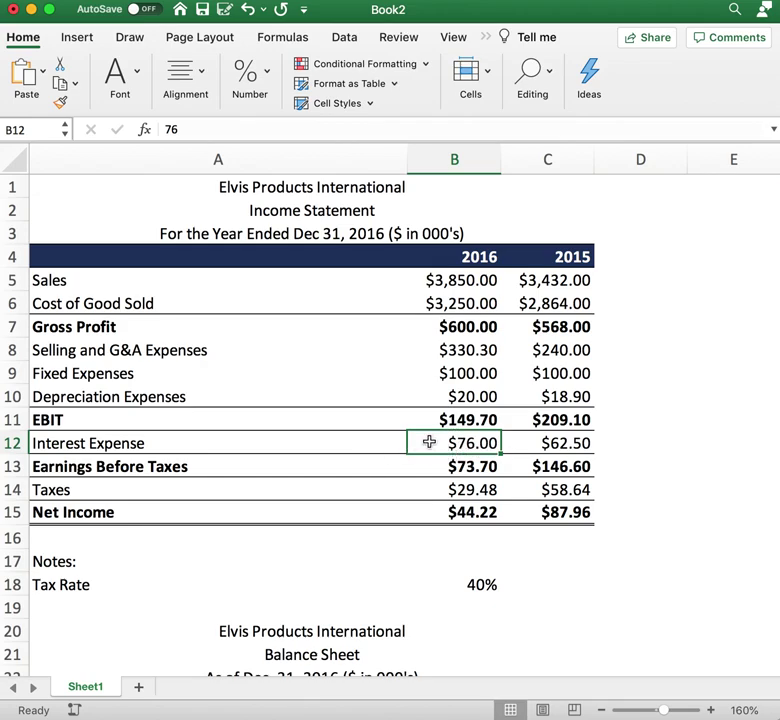
pyautogui.click(566, 446)
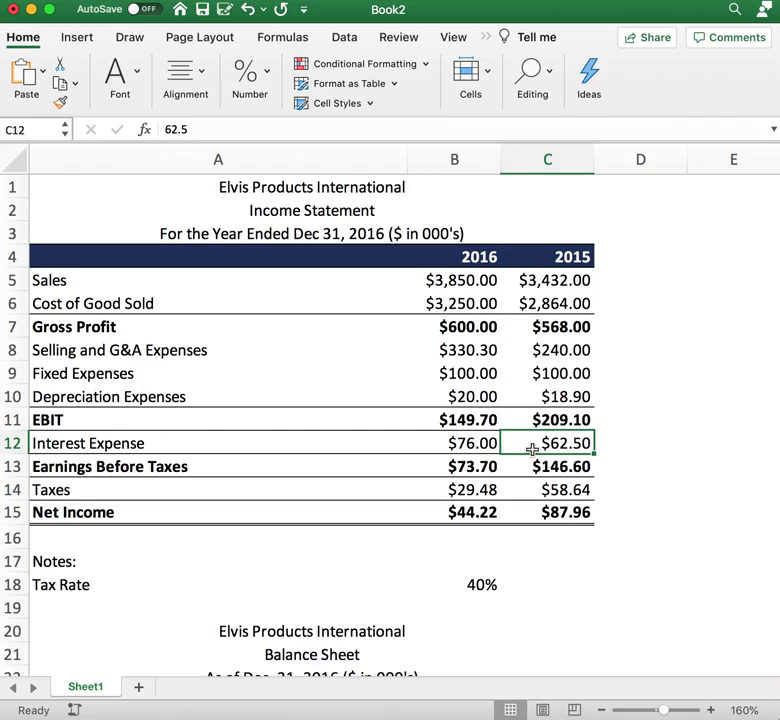
pyautogui.scroll(-1, 484, 459)
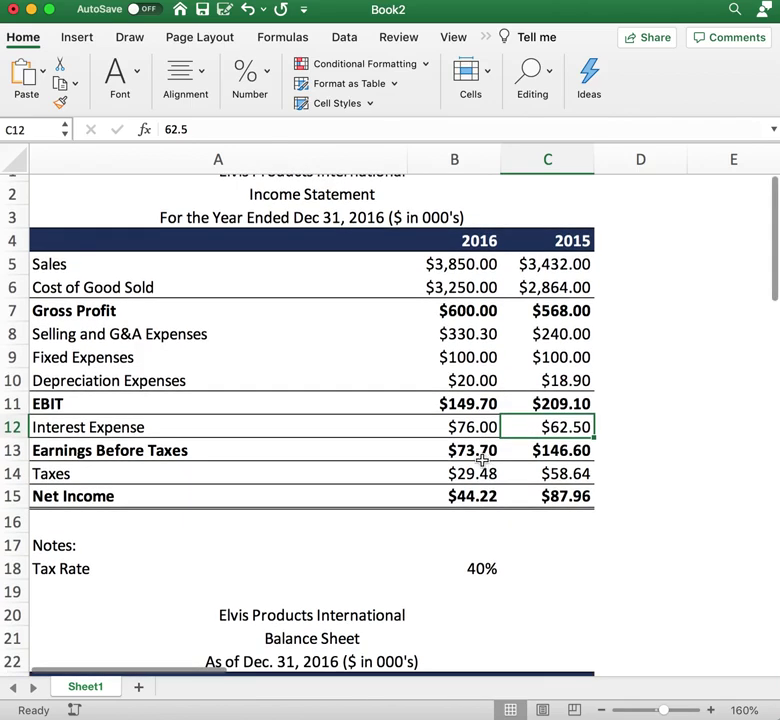
pyautogui.click(480, 450)
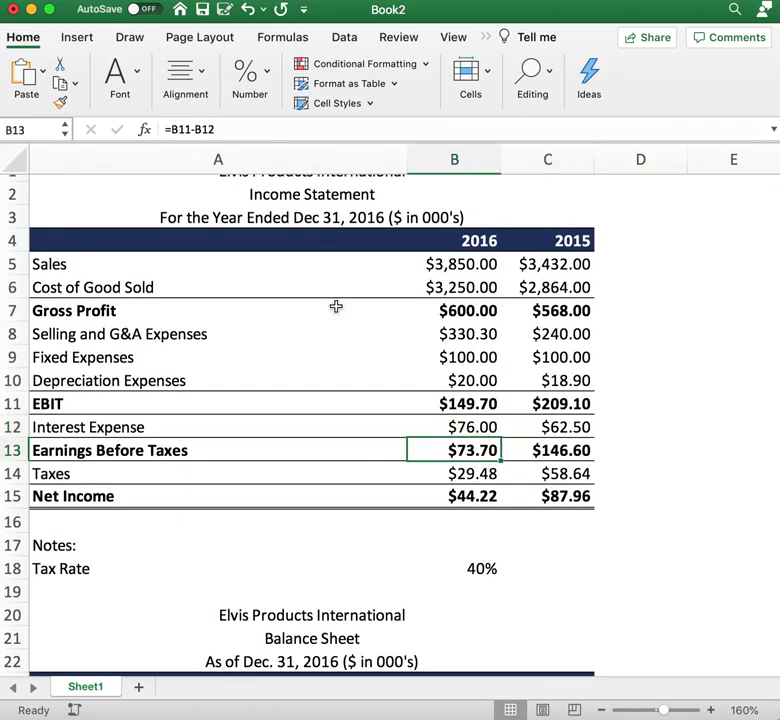
pyautogui.click(282, 125)
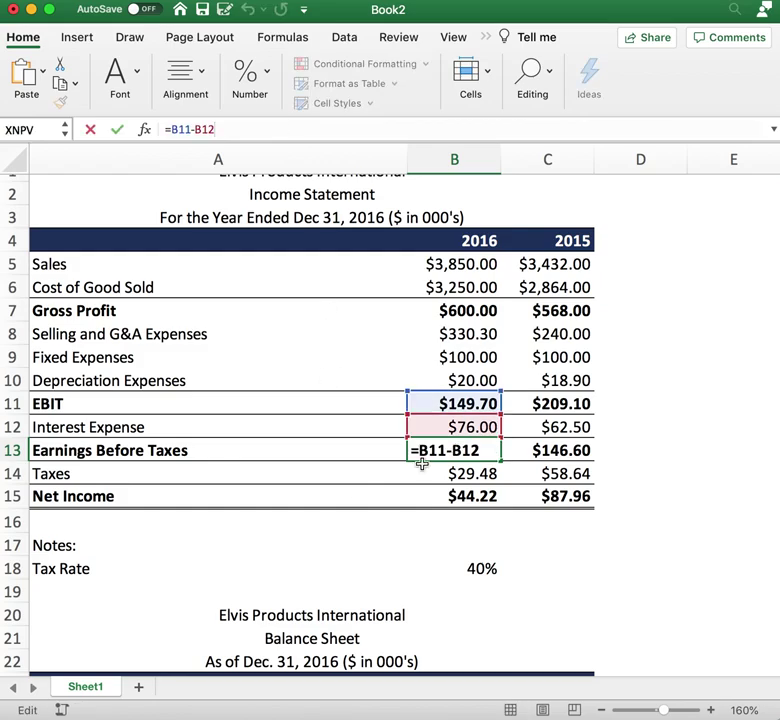
pyautogui.click(378, 494)
pyautogui.click(480, 452)
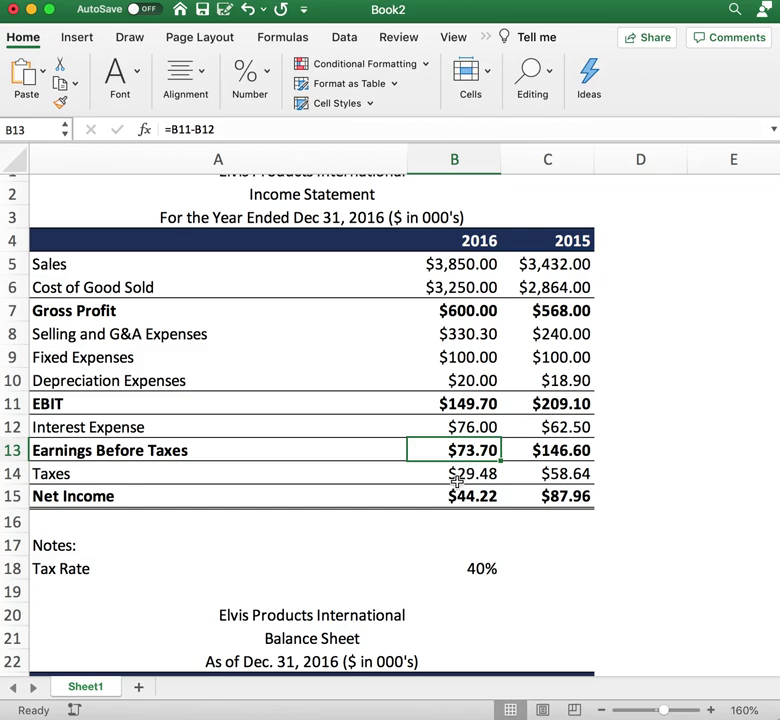
# - Inspect the Taxes formulas for both years, checking Earnings Before Taxes and the tax rate in B18 and tracing the 2016 formula's references
pyautogui.click(459, 479)
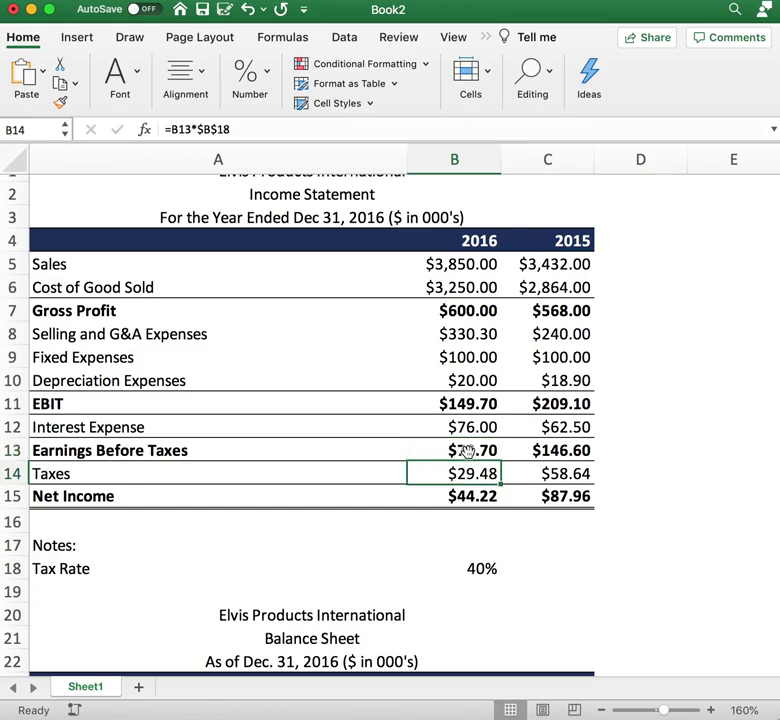
pyautogui.click(467, 452)
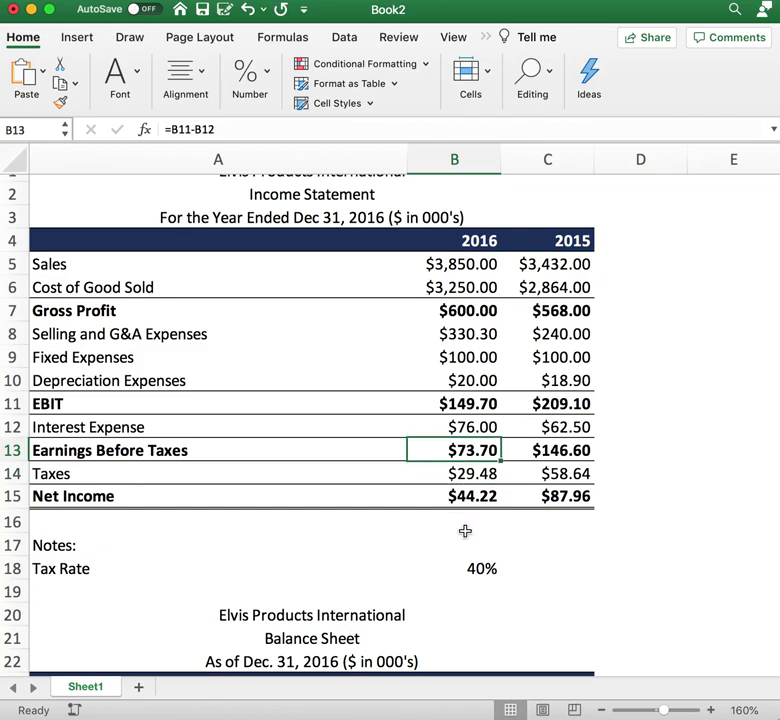
pyautogui.click(476, 570)
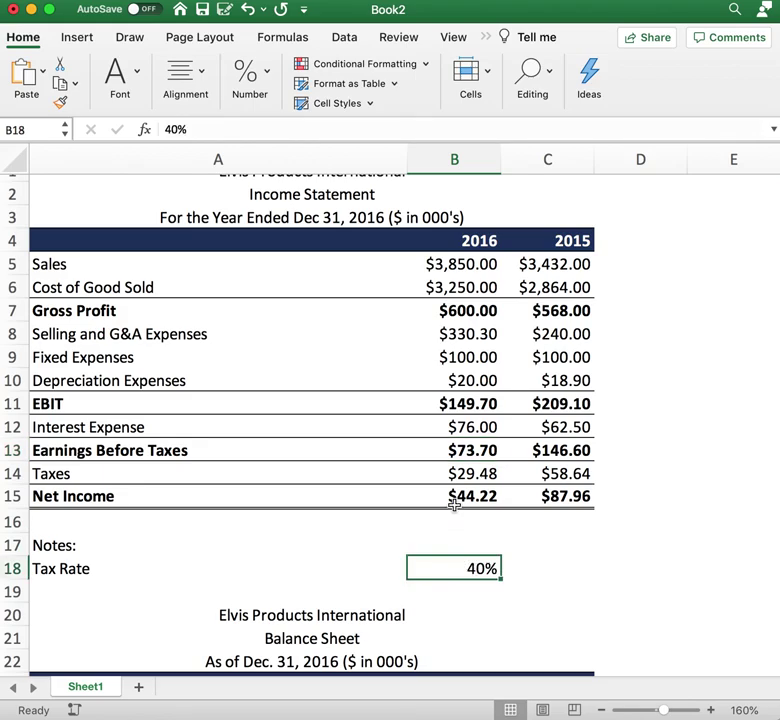
pyautogui.click(470, 474)
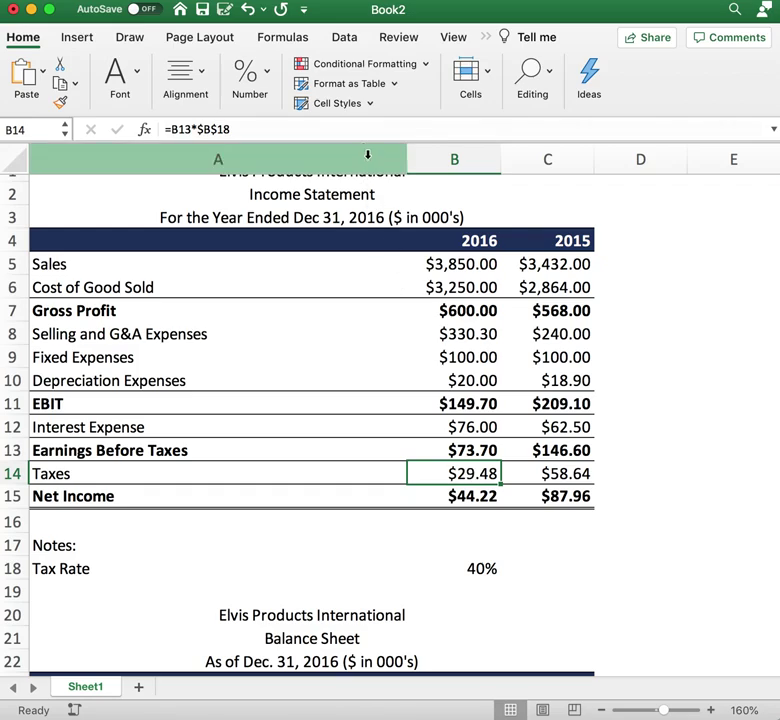
pyautogui.click(350, 123)
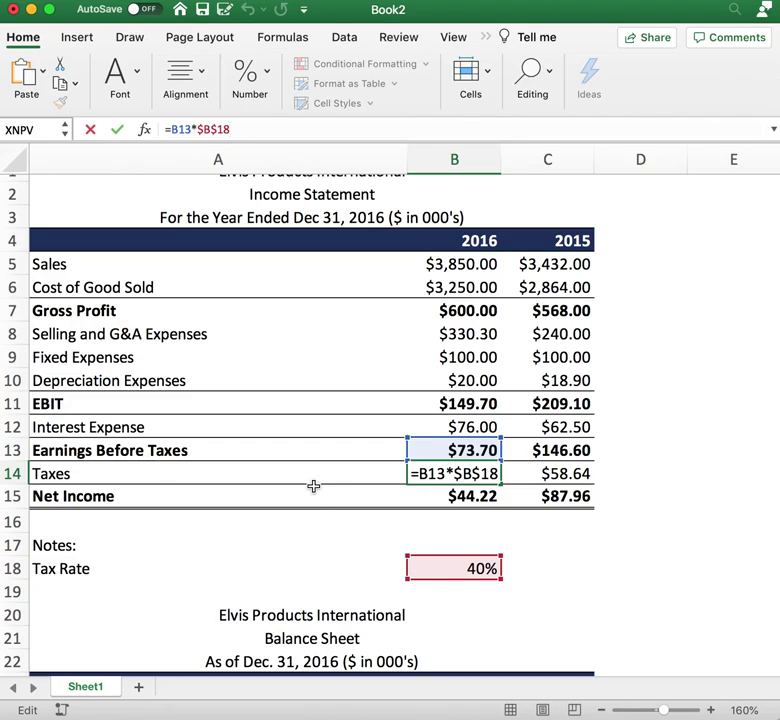
pyautogui.press('Return')
pyautogui.press('Up')
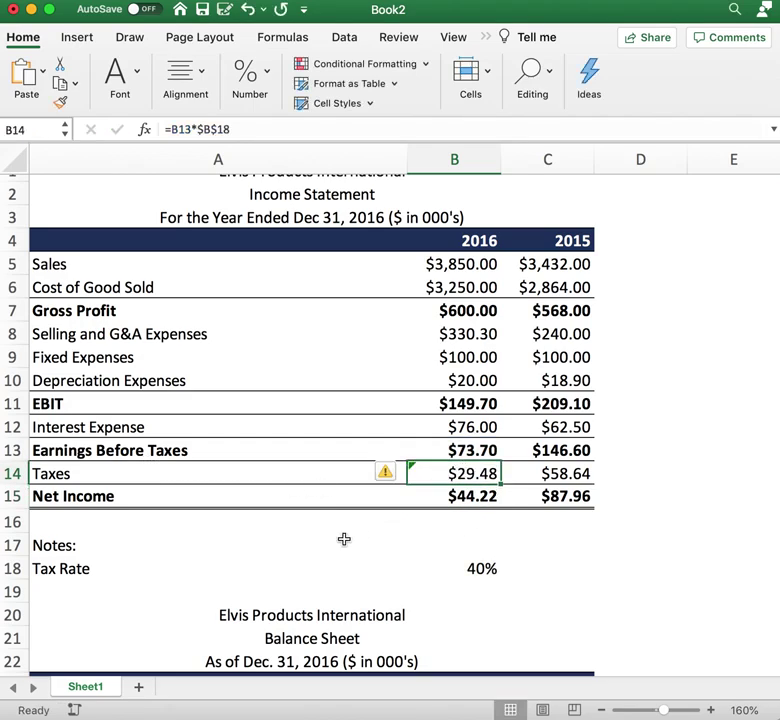
pyautogui.click(553, 472)
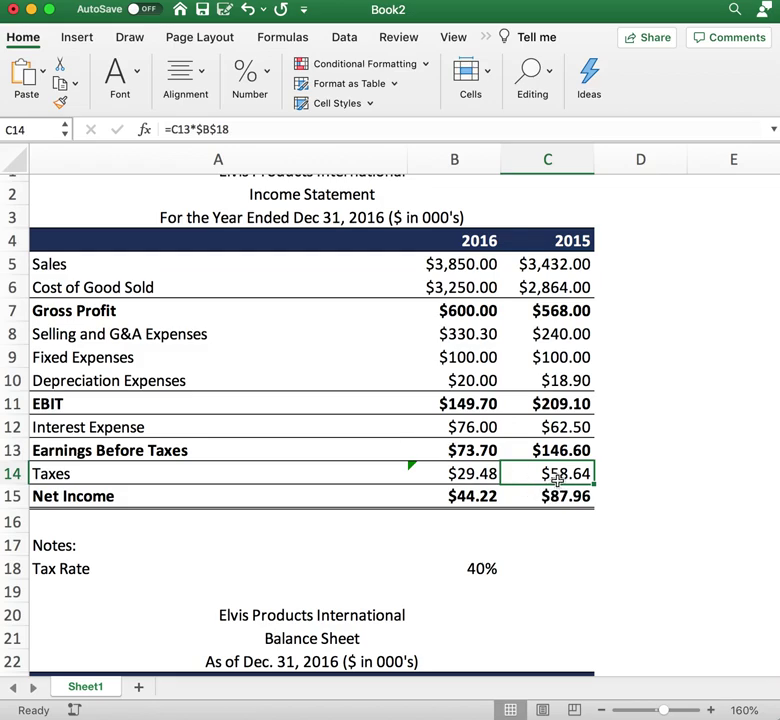
pyautogui.click(554, 449)
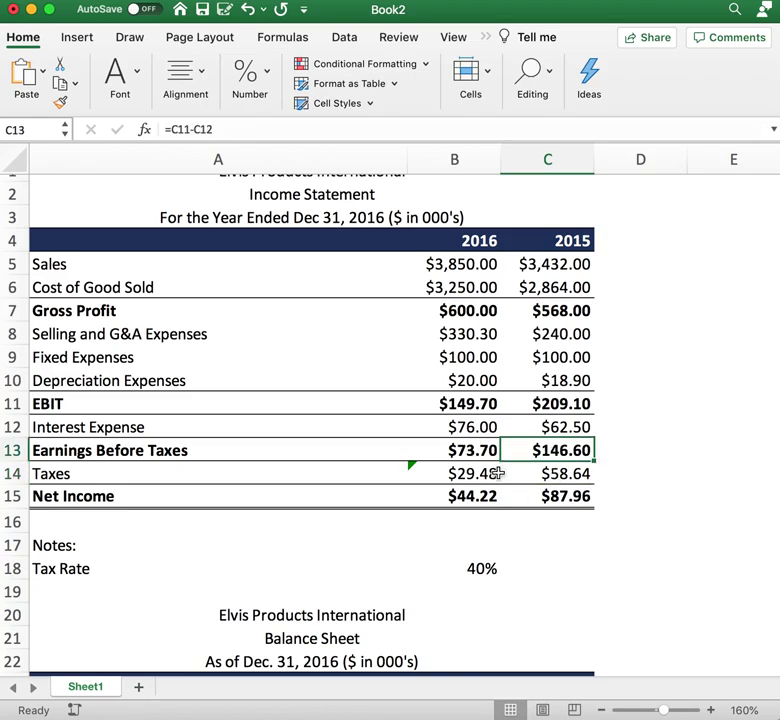
# - Inspect the Net Income formulas for 2016 and 2015 in B15 and C15
pyautogui.scroll(-1, 568, 549)
pyautogui.scroll(2, 568, 549)
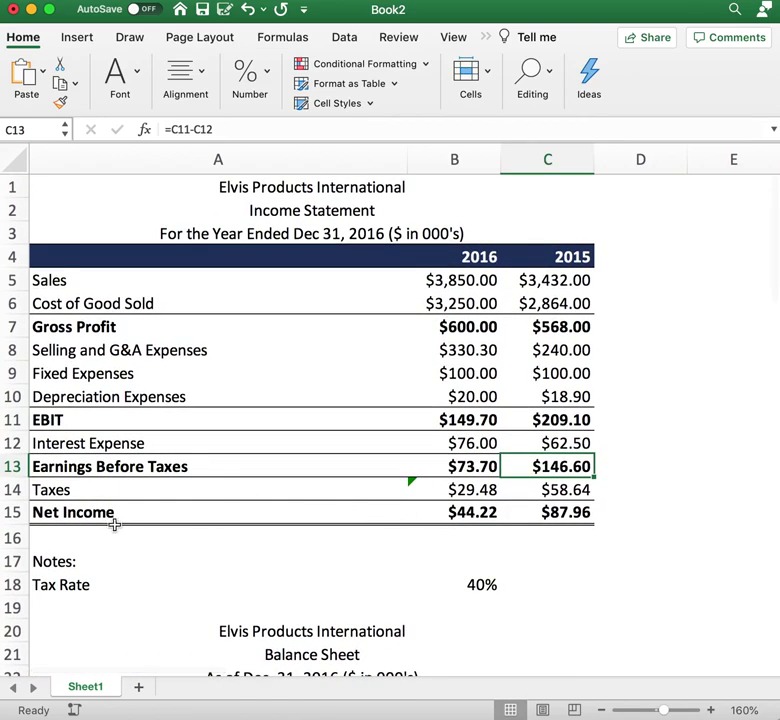
pyautogui.click(474, 512)
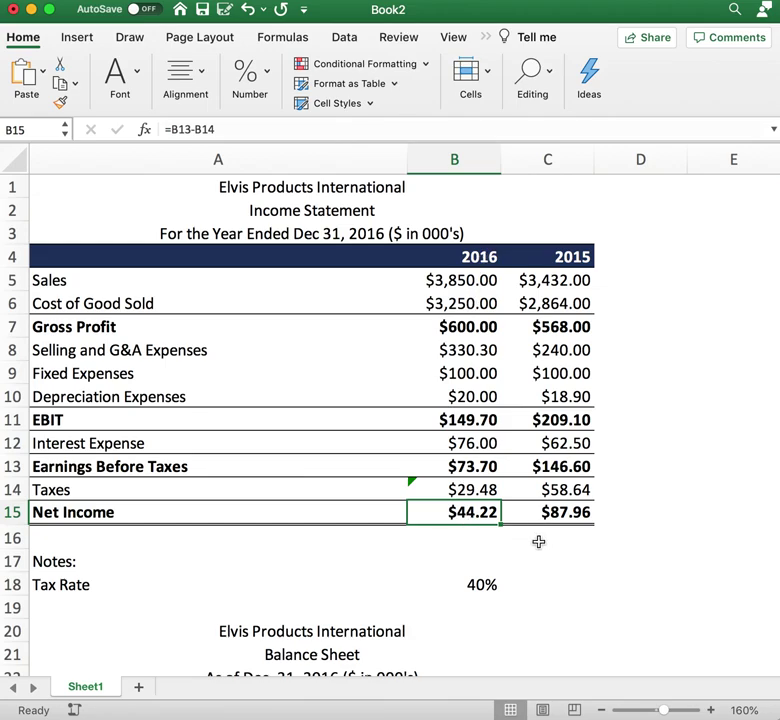
pyautogui.click(550, 512)
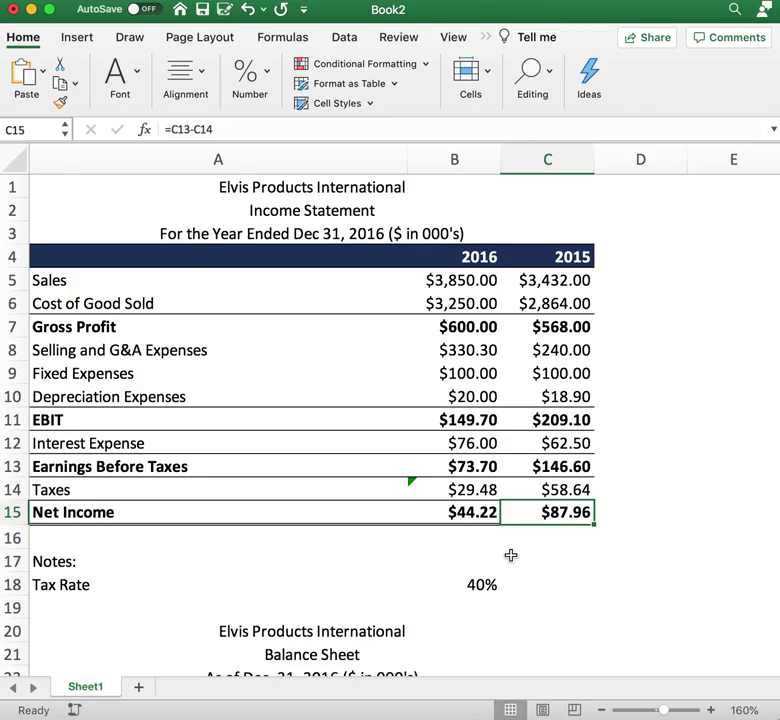
# - Go to the balance sheet and review the 2016 Total Current Assets formula and both years' Cash and Equivalents
pyautogui.scroll(-5, 511, 555)
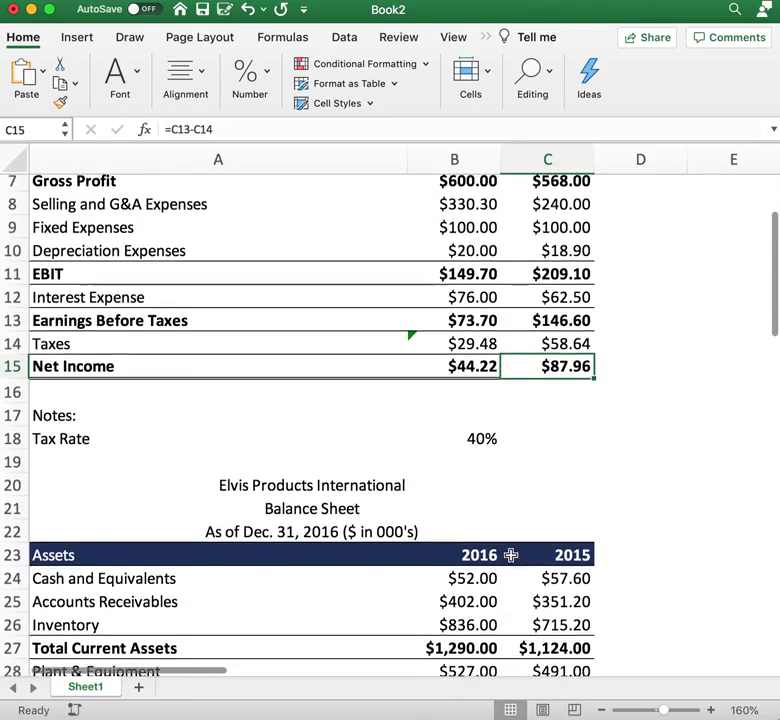
pyautogui.scroll(-3, 511, 555)
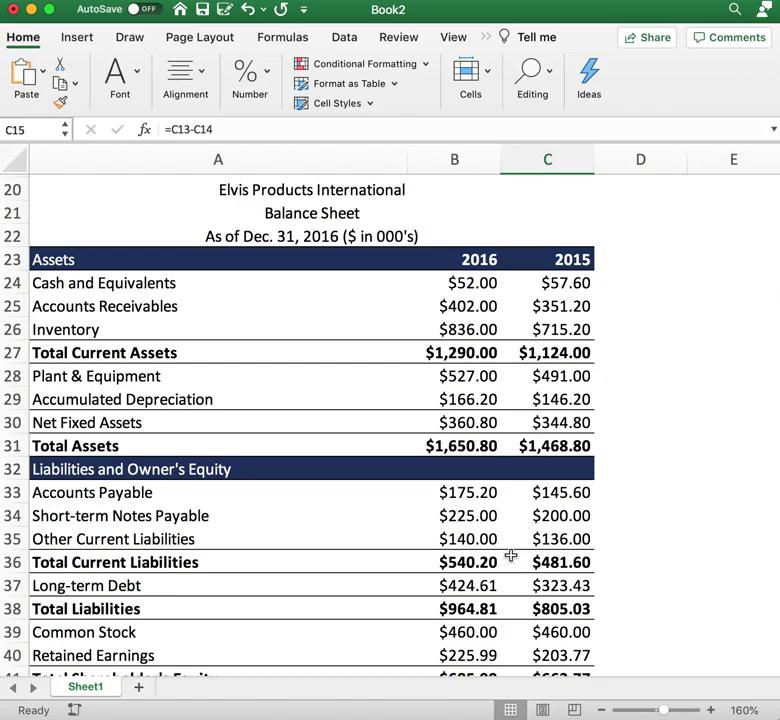
pyautogui.scroll(1, 470, 515)
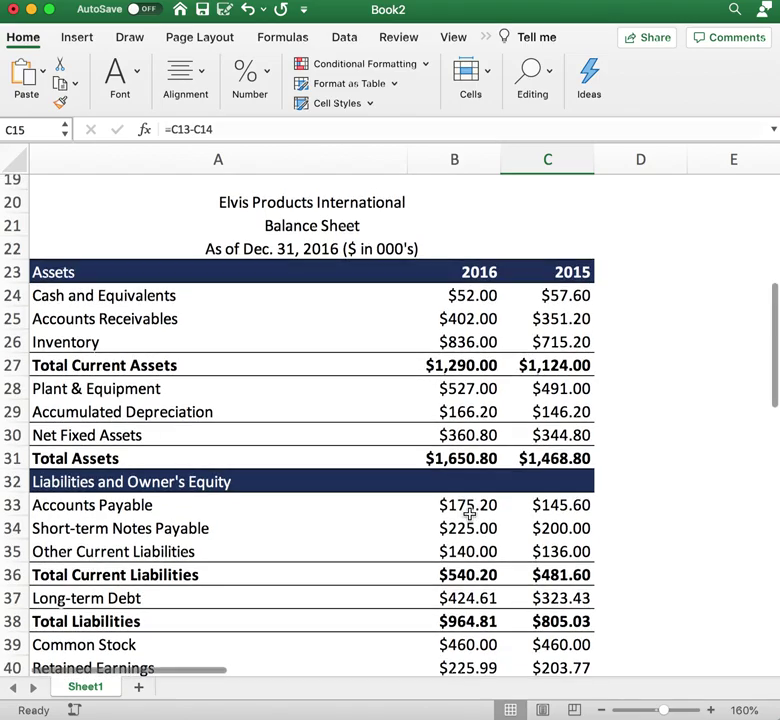
pyautogui.scroll(-1, 469, 513)
pyautogui.scroll(2, 428, 457)
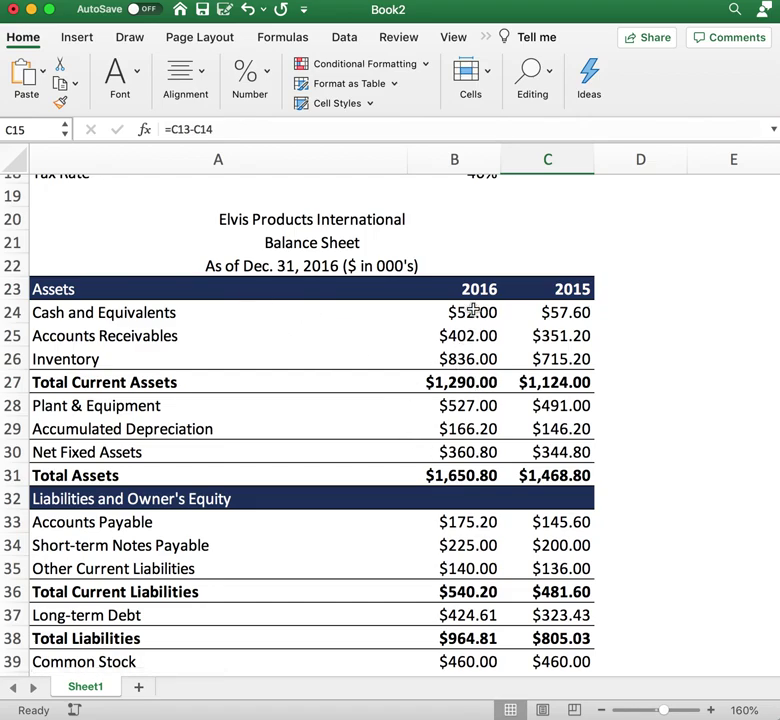
pyautogui.click(459, 378)
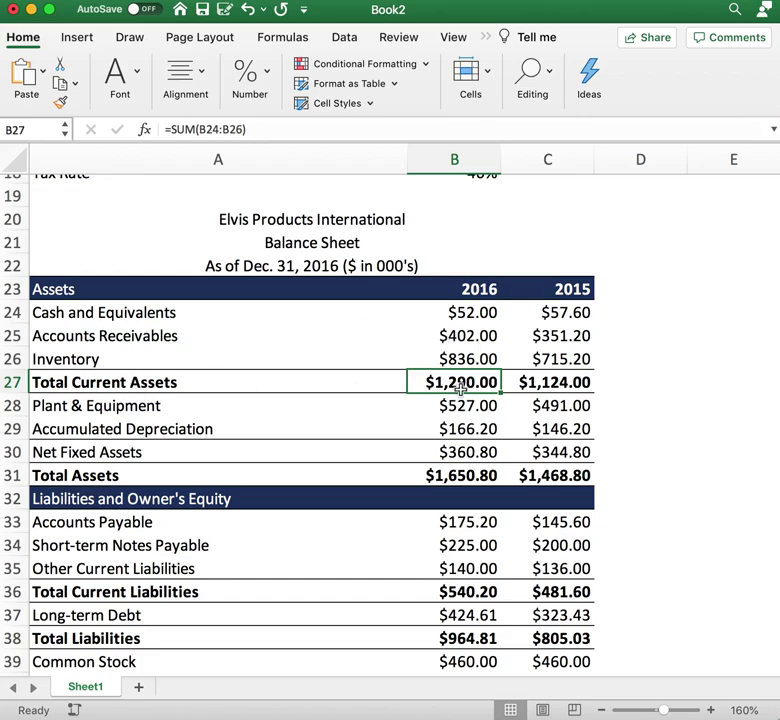
pyautogui.click(475, 314)
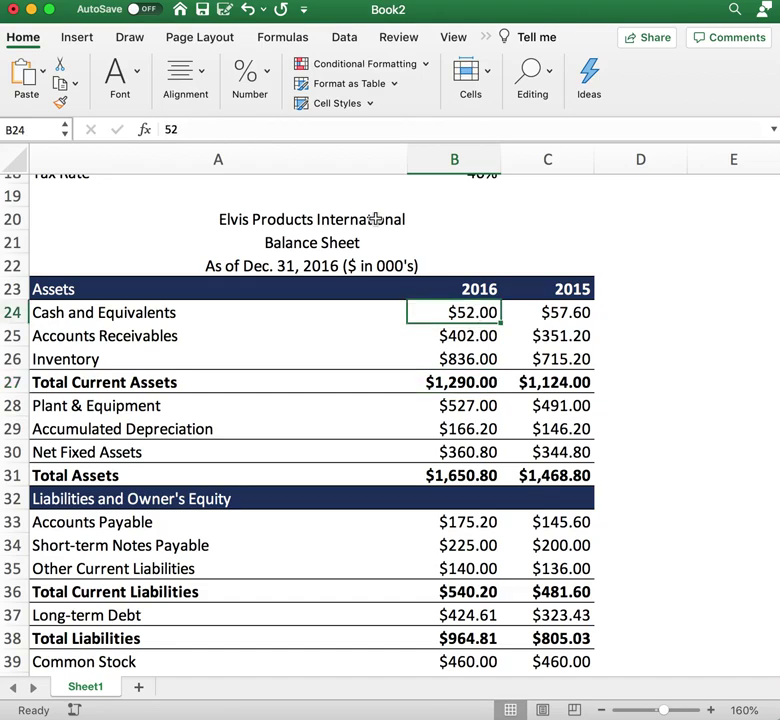
pyautogui.press('Right')
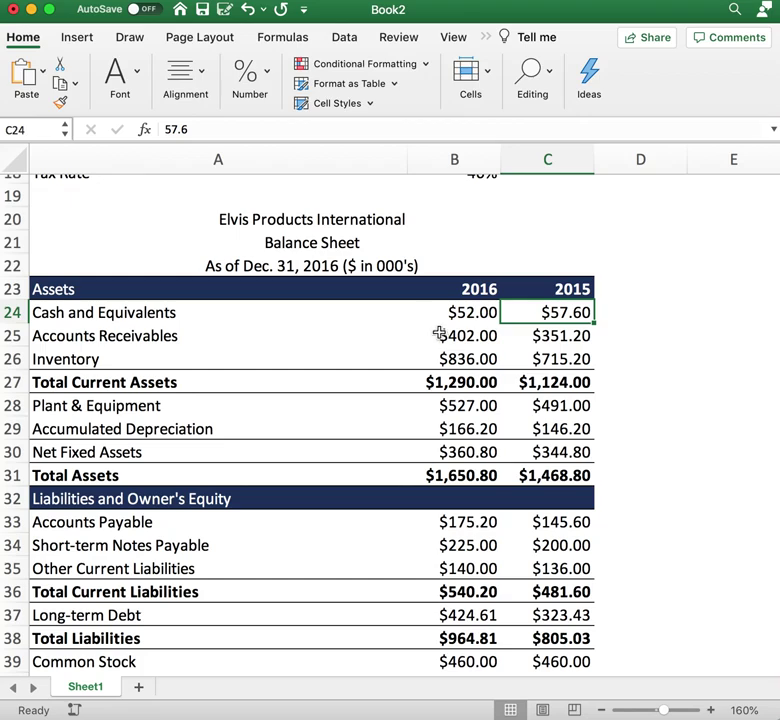
# - Review the Accounts Receivables and Inventory entries for 2016 and 2015
pyautogui.scroll(-1, 458, 358)
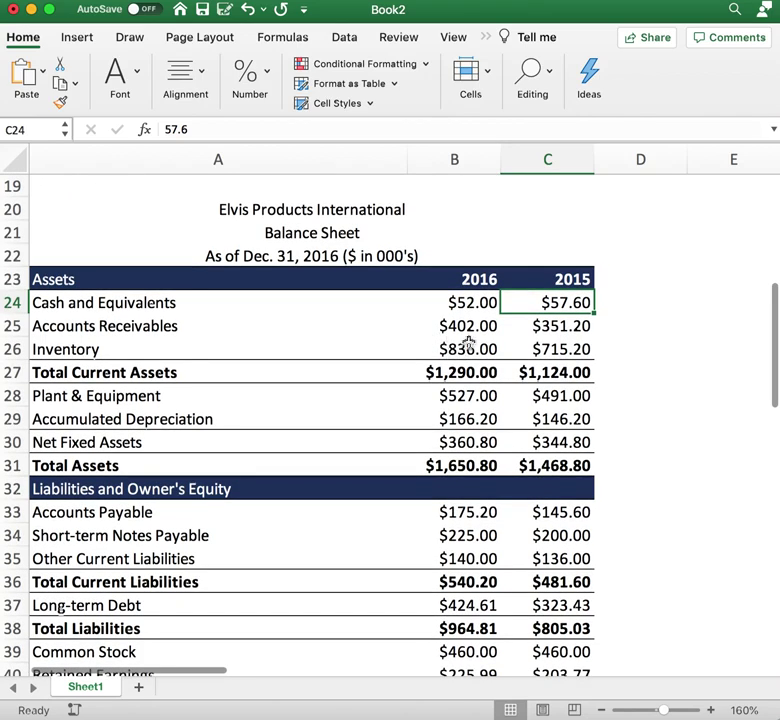
pyautogui.click(463, 330)
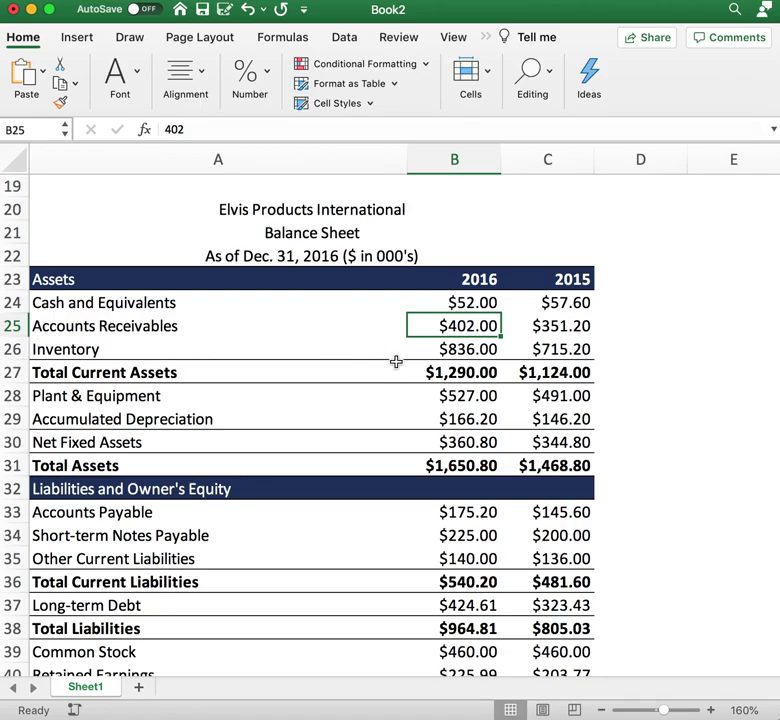
pyautogui.press('Right')
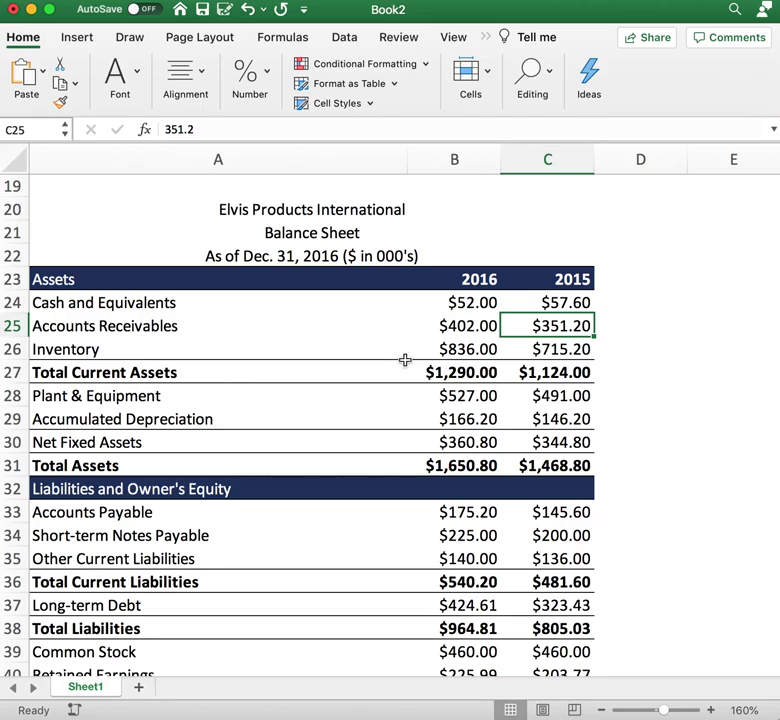
pyautogui.click(468, 349)
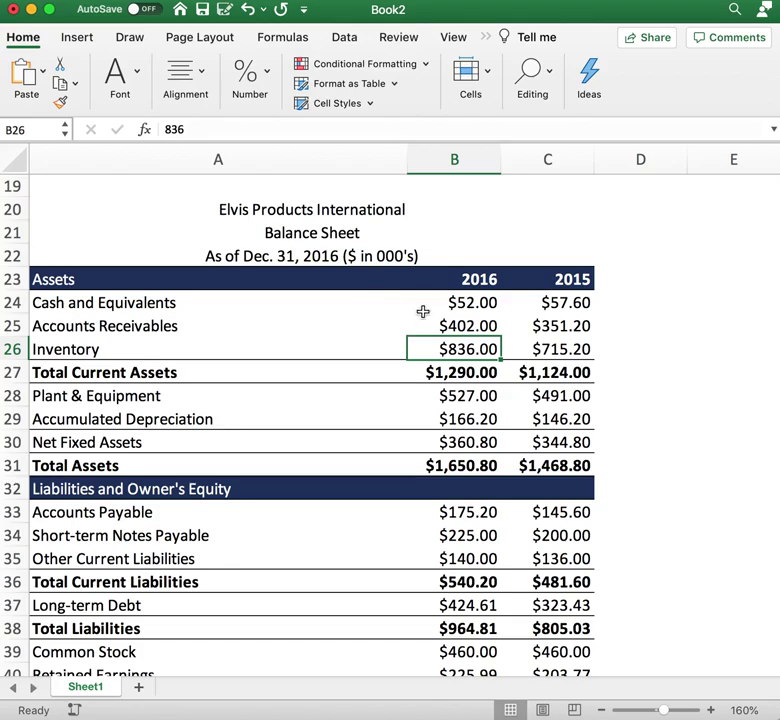
pyautogui.press('Right')
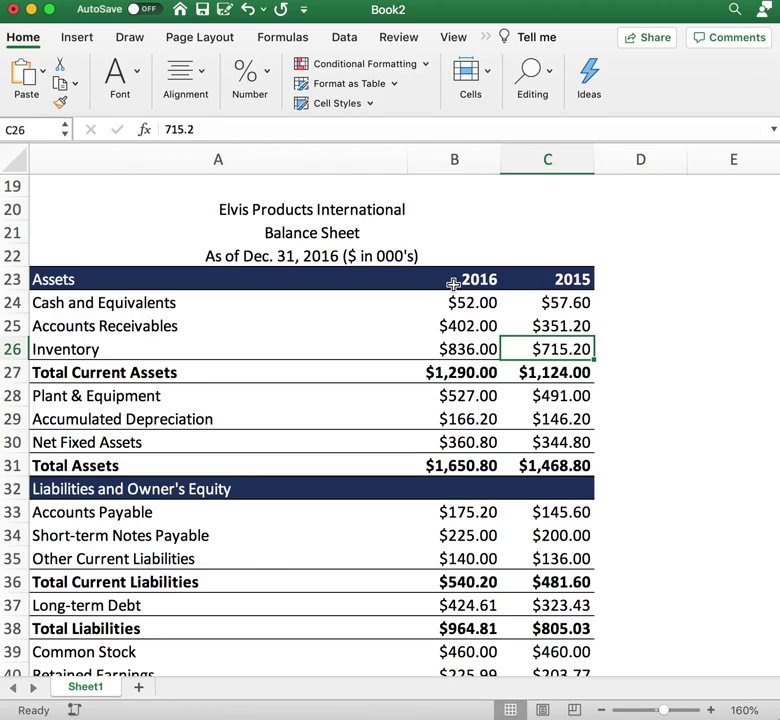
# - Inspect the Total Current Assets formulas for both years, tracing the range summed in B27 without changing it
pyautogui.click(480, 372)
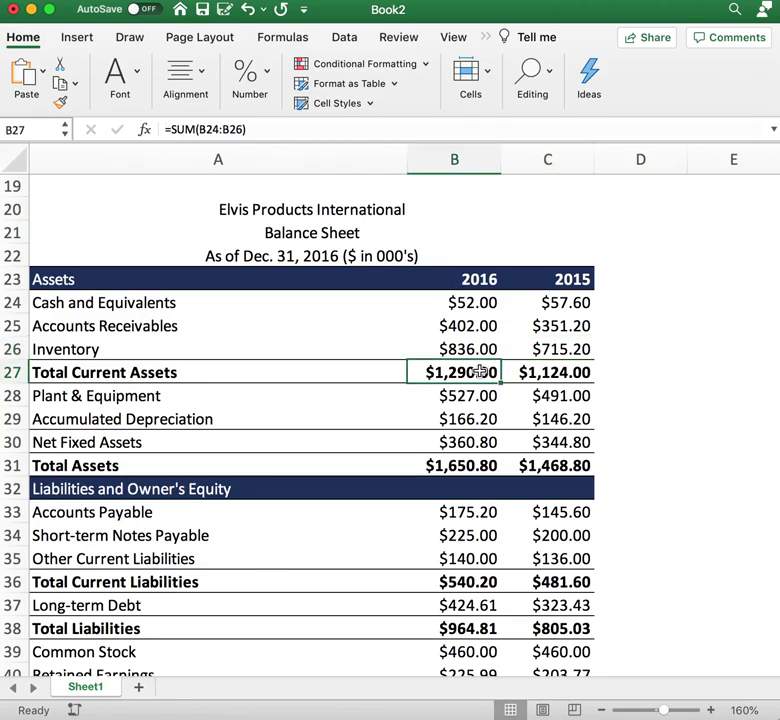
pyautogui.click(326, 125)
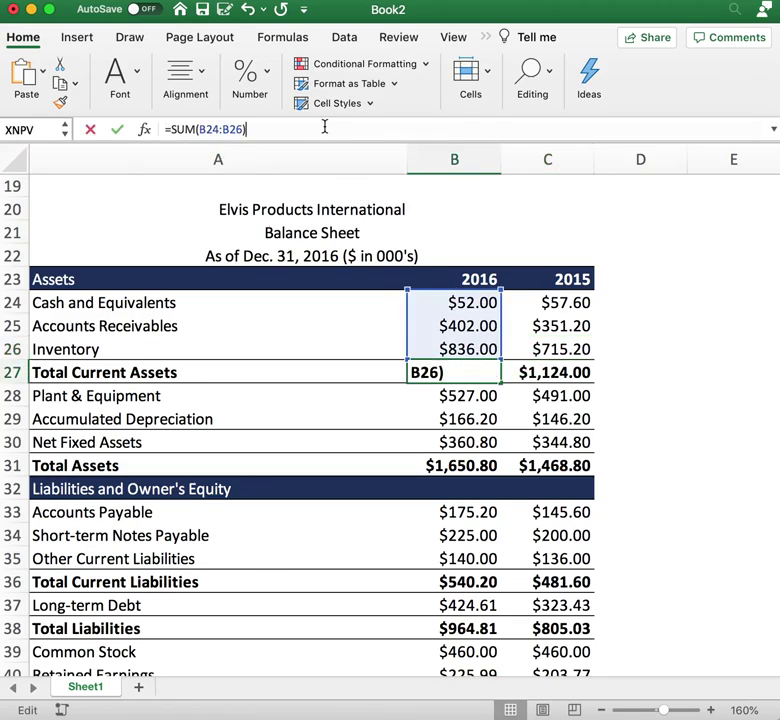
pyautogui.press('Return')
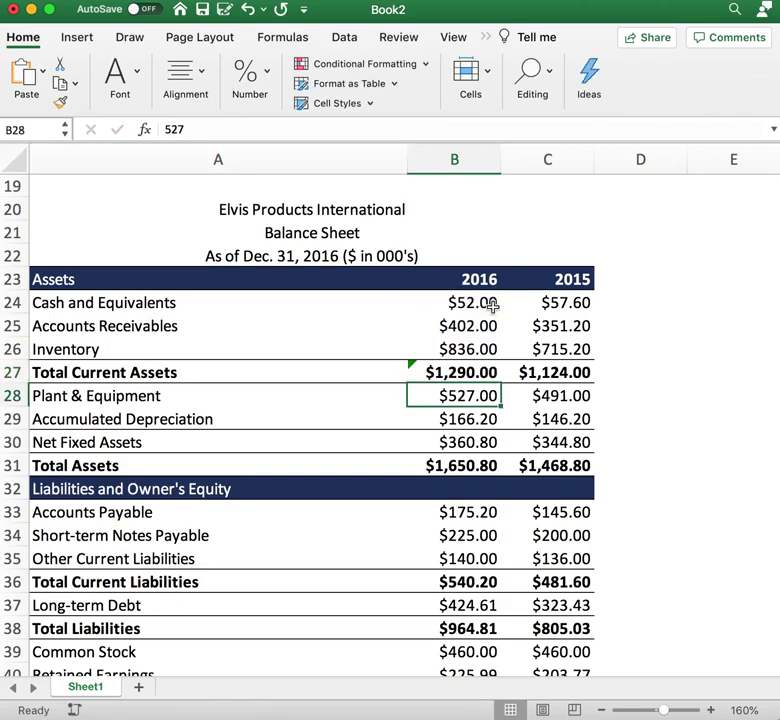
pyautogui.click(440, 372)
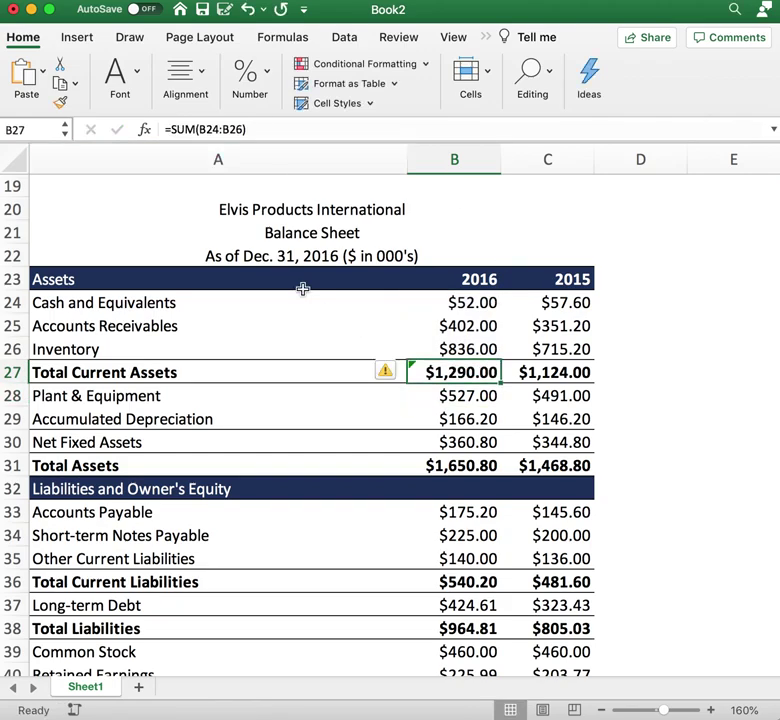
pyautogui.press('Right')
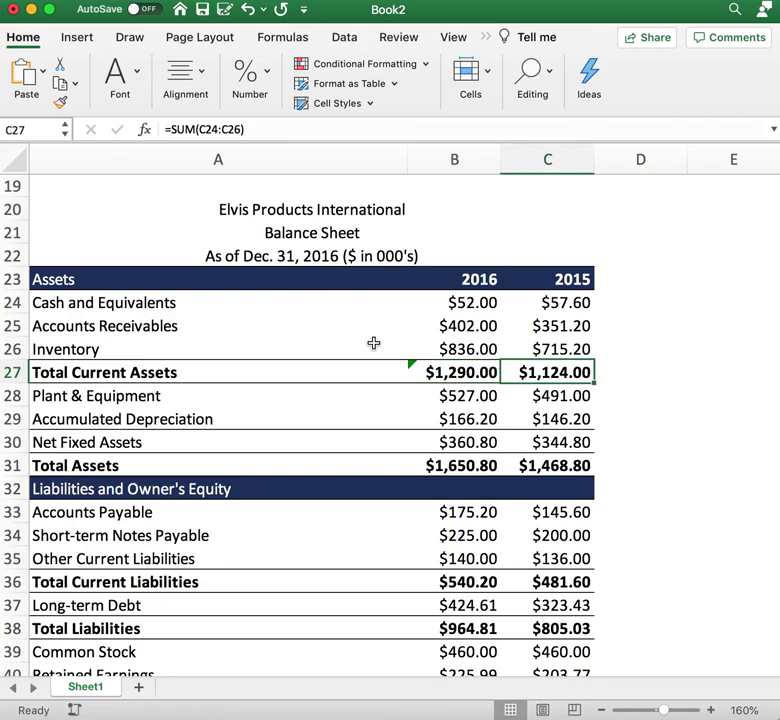
# - Review the Plant & Equipment and Accumulated Depreciation entries for 2016 and 2015
pyautogui.click(454, 397)
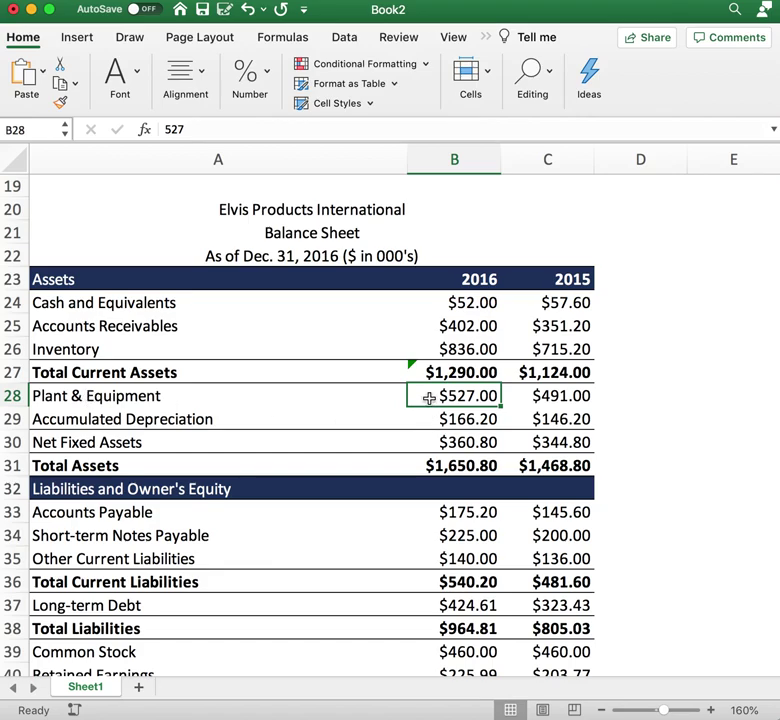
pyautogui.press('Right')
pyautogui.press('Down')
pyautogui.press('Left')
pyautogui.press('Up')
pyautogui.click(418, 420)
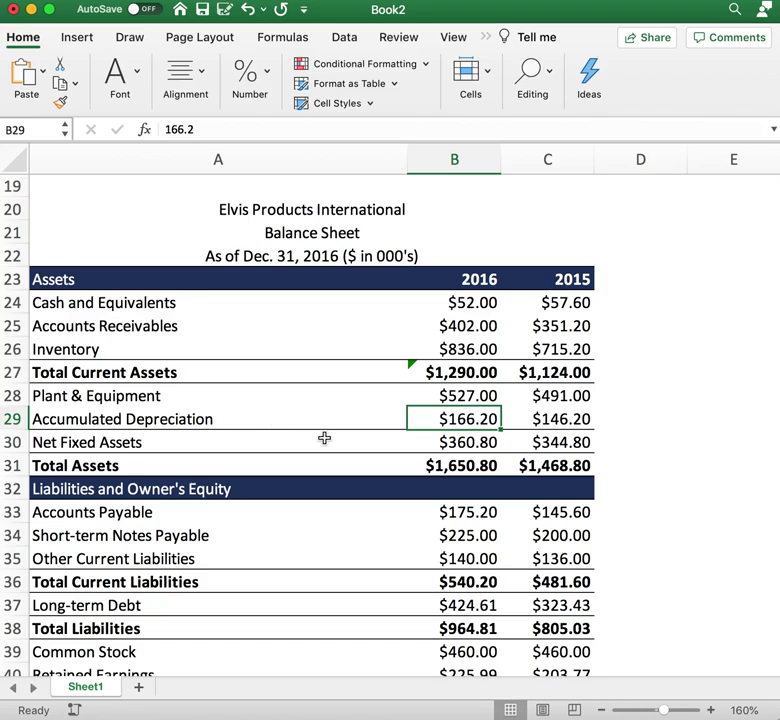
pyautogui.press('Right')
pyautogui.press('Left')
pyautogui.click(554, 420)
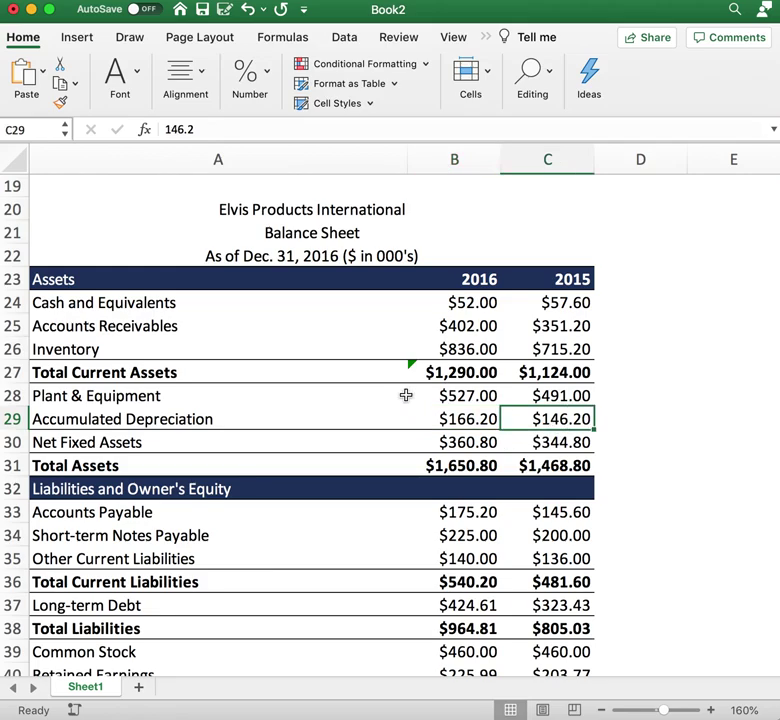
# - Inspect the 2016 Net Fixed Assets formula in B30 and trace its referenced cells, leaving it unchanged
pyautogui.click(462, 440)
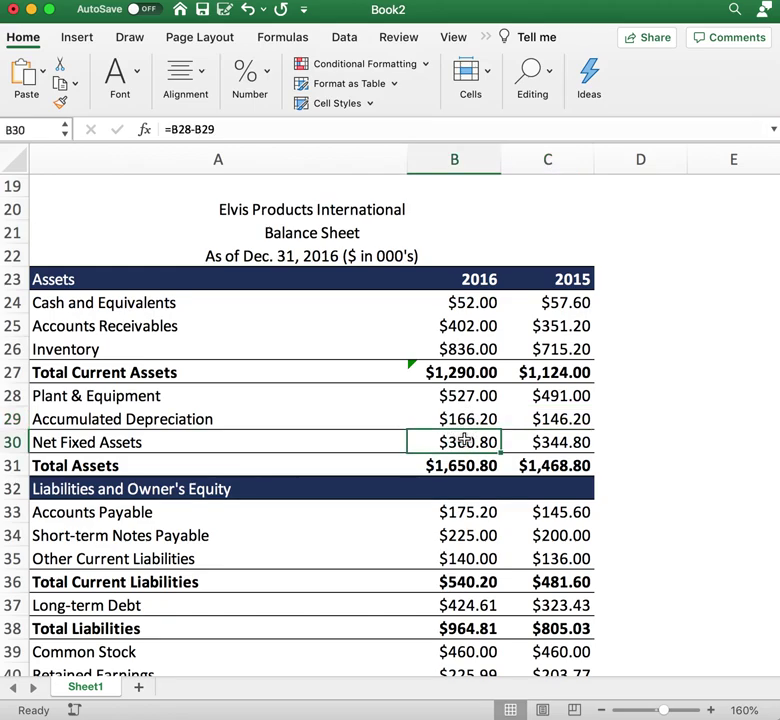
pyautogui.click(331, 128)
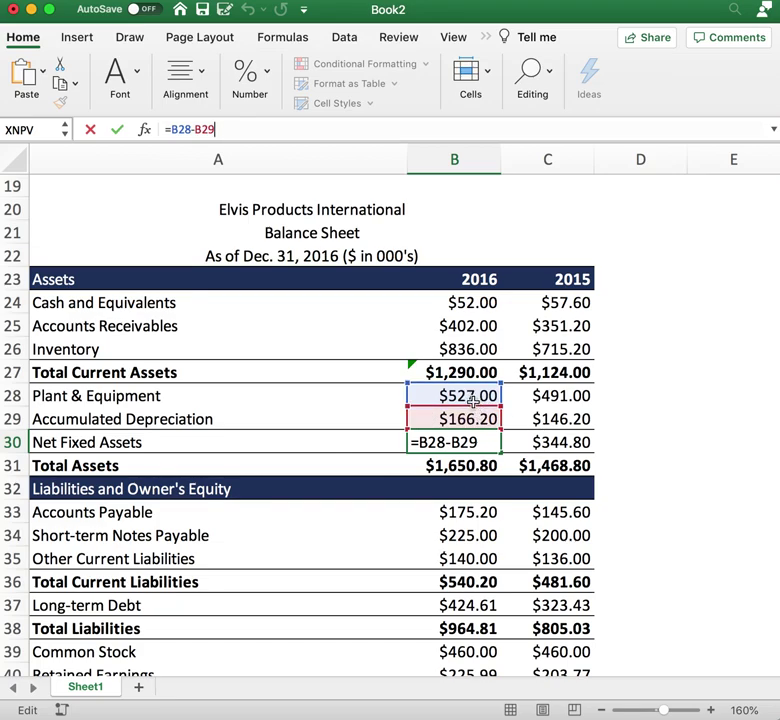
pyautogui.press('Return')
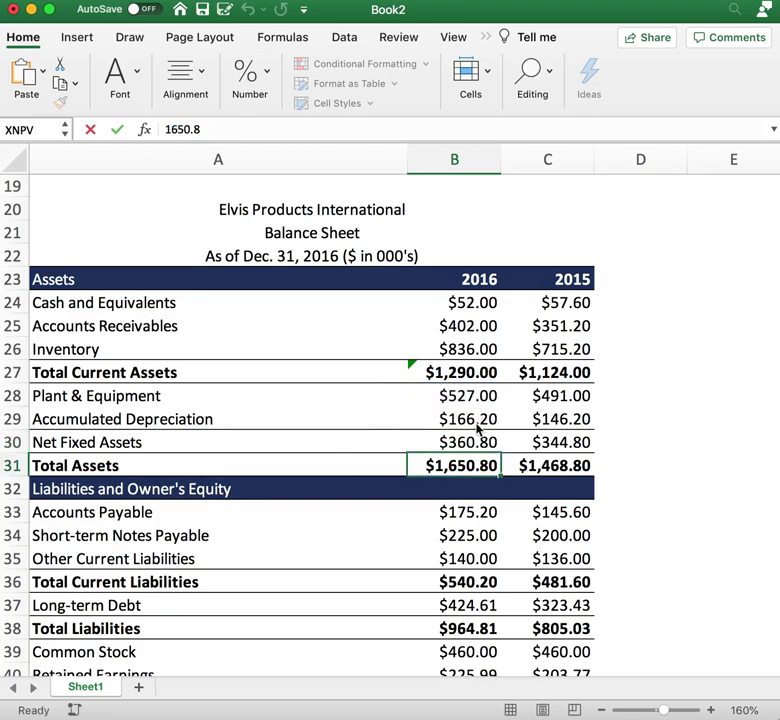
pyautogui.click(470, 446)
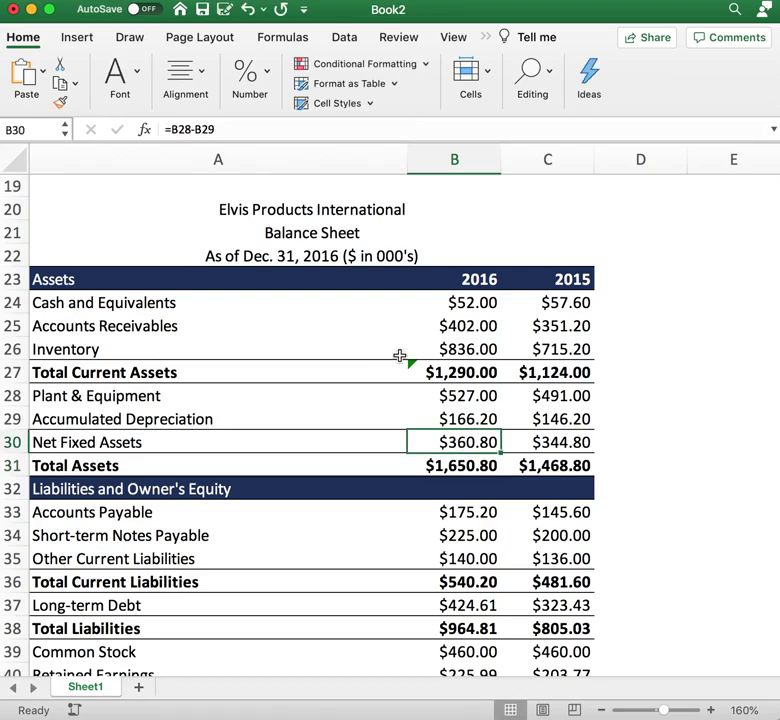
# - Check the 2015 Net Fixed Assets formula, and replace the 2016 Total Assets value in B31 with the formula =B27+B30
pyautogui.press('Right')
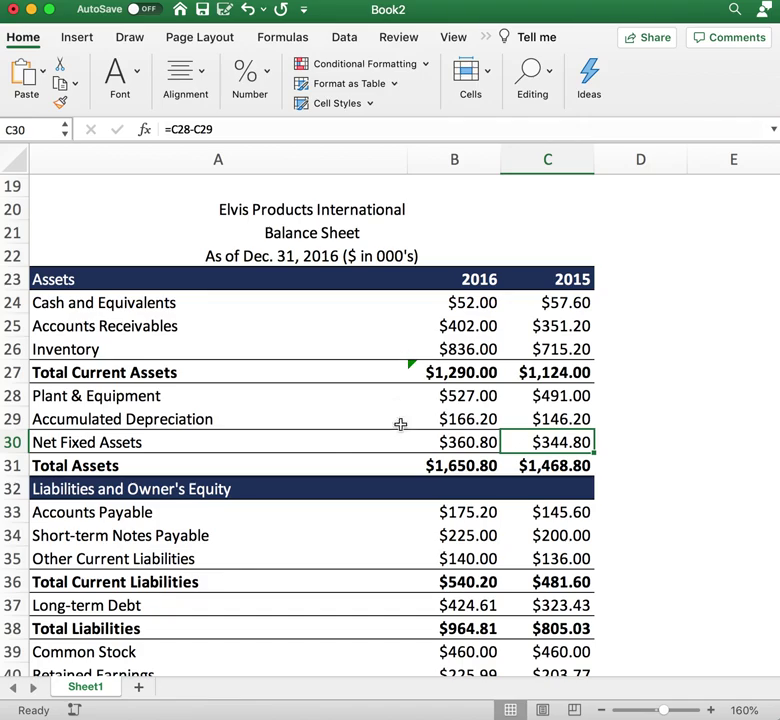
pyautogui.click(460, 465)
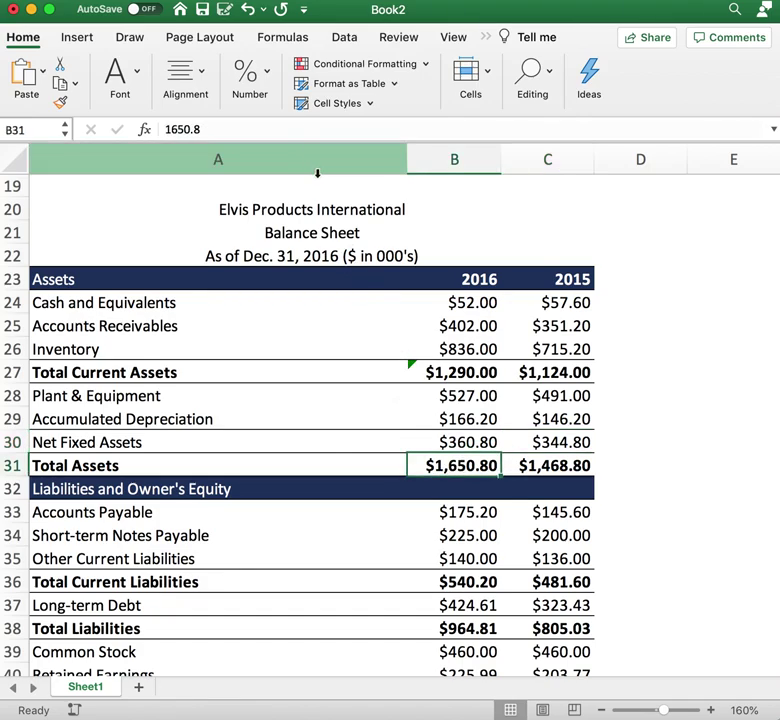
pyautogui.write('=')
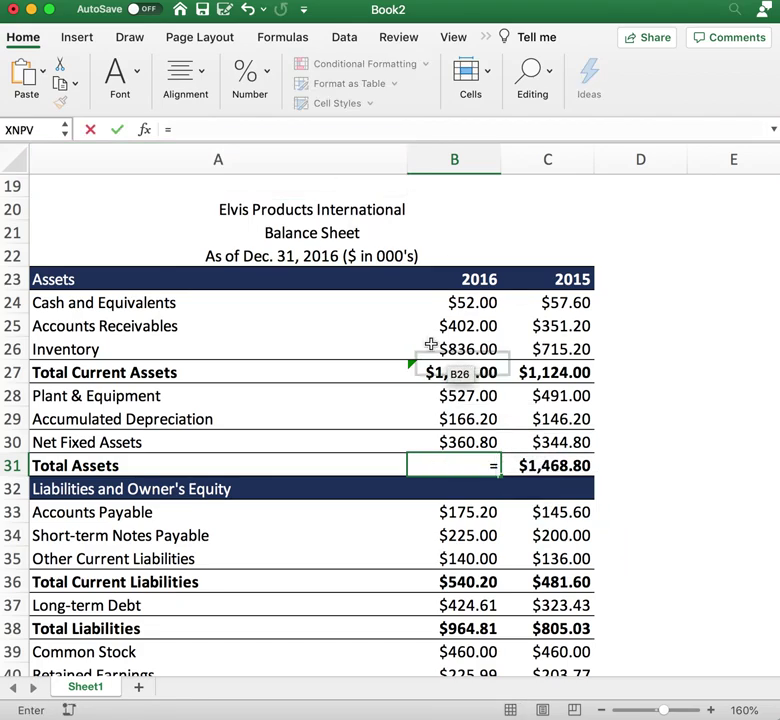
pyautogui.click(447, 370)
pyautogui.write('+')
pyautogui.click(444, 441)
pyautogui.press('Return')
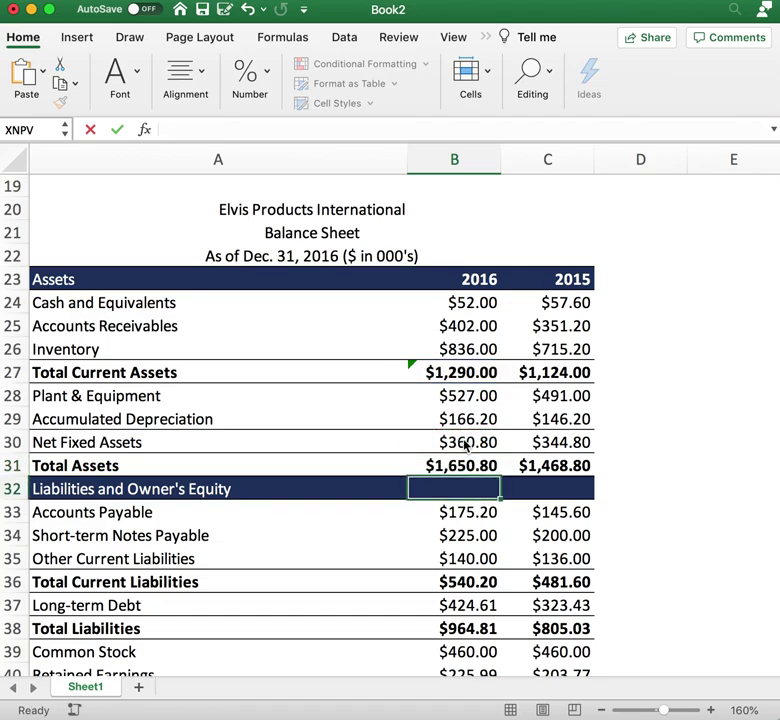
pyautogui.click(447, 463)
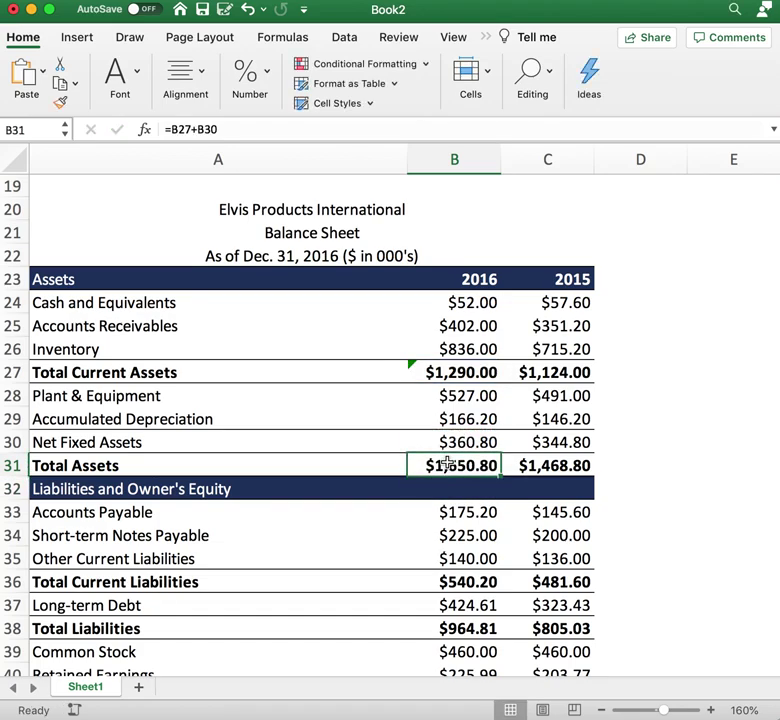
pyautogui.hotkey('shift', 'Right')
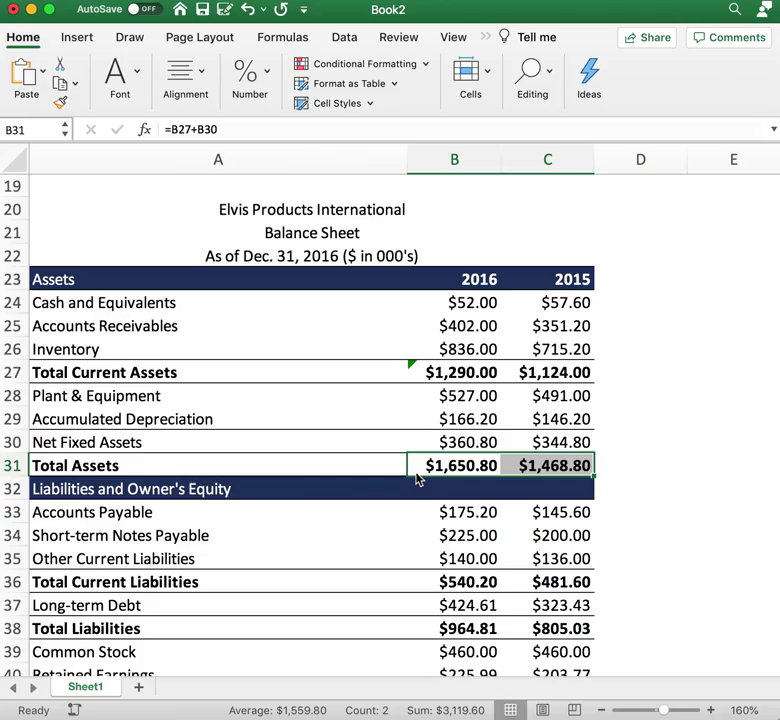
# - Review the Accounts Payable, Short-term Notes Payable and Other Current Liabilities entries for 2016 and 2015
pyautogui.scroll(-6, 417, 479)
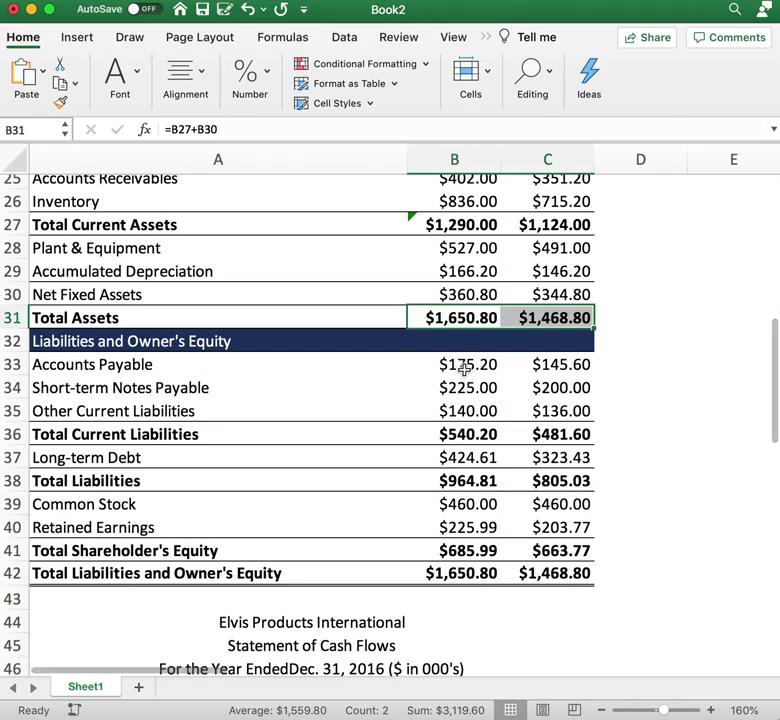
pyautogui.click(458, 364)
pyautogui.press('Right')
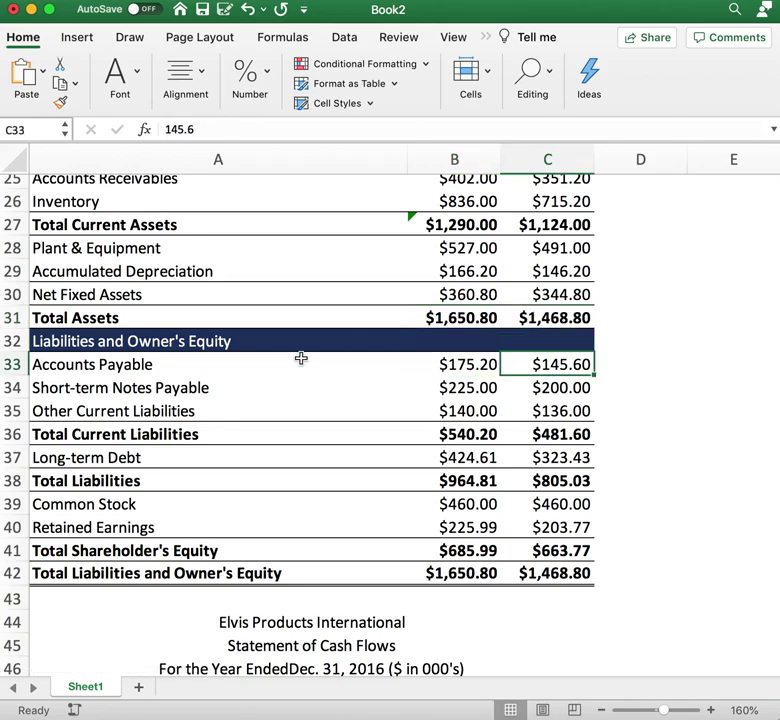
pyautogui.click(488, 388)
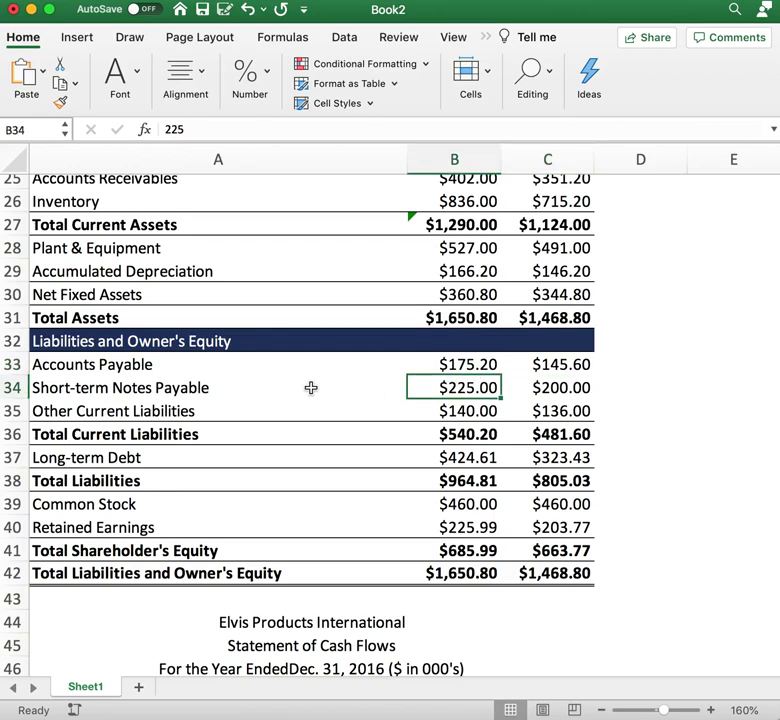
pyautogui.press('Right')
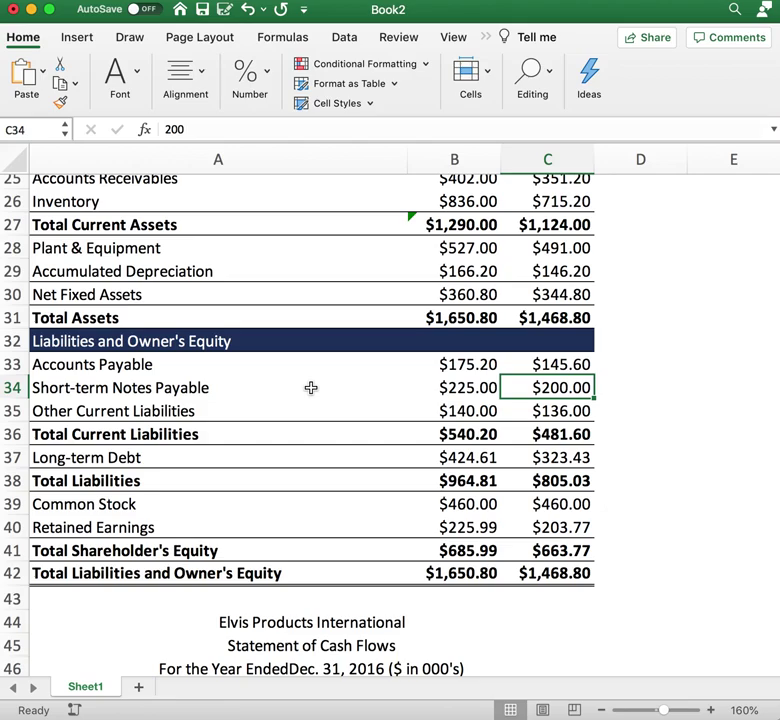
pyautogui.click(455, 410)
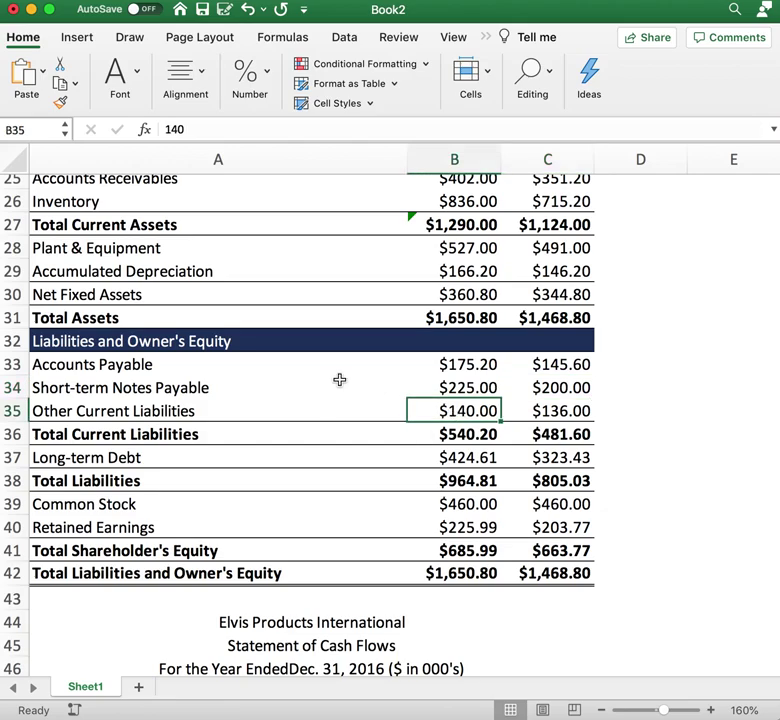
pyautogui.press('Right')
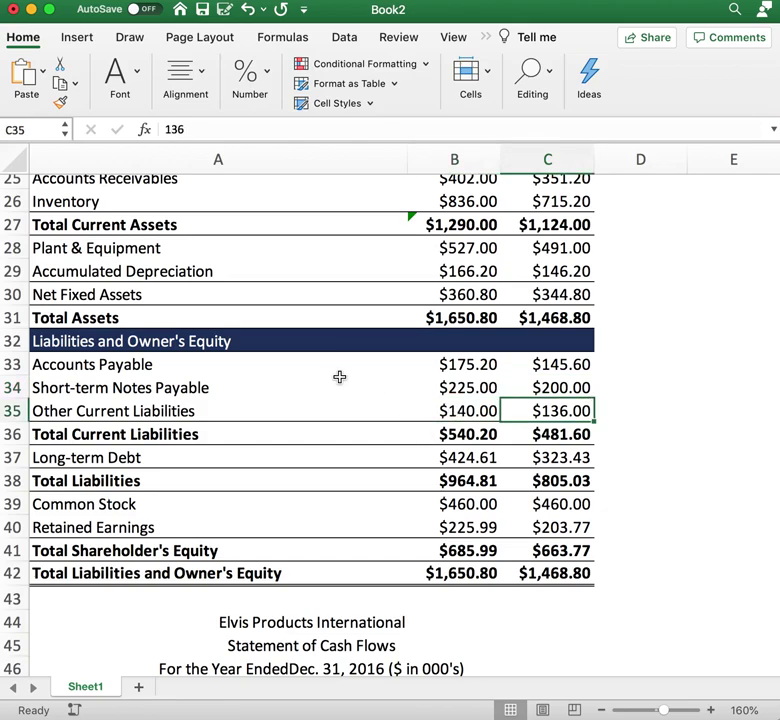
# - Inspect the 2016 Total Current Liabilities formula in B36 and trace the range it sums
pyautogui.click(456, 433)
pyautogui.click(297, 129)
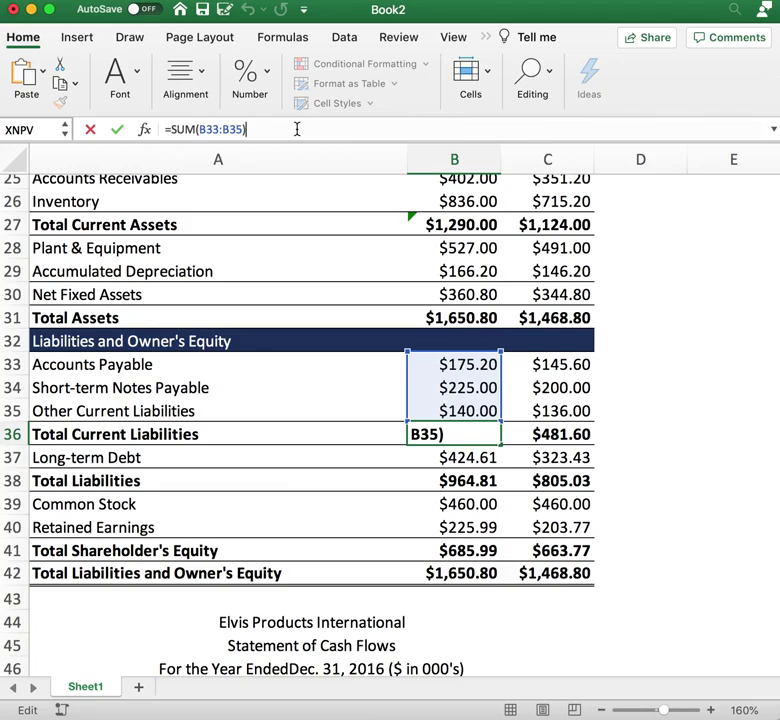
pyautogui.press('Return')
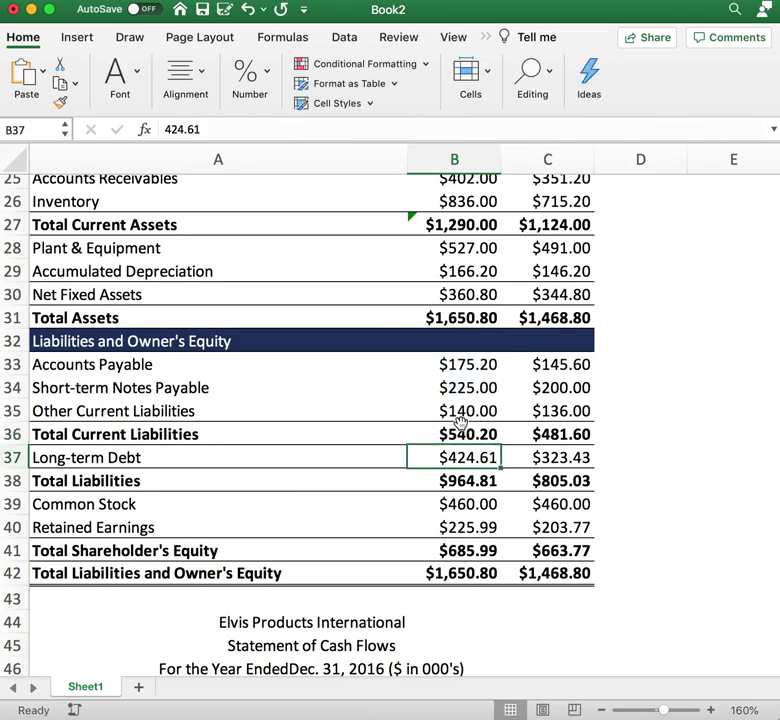
pyautogui.click(460, 434)
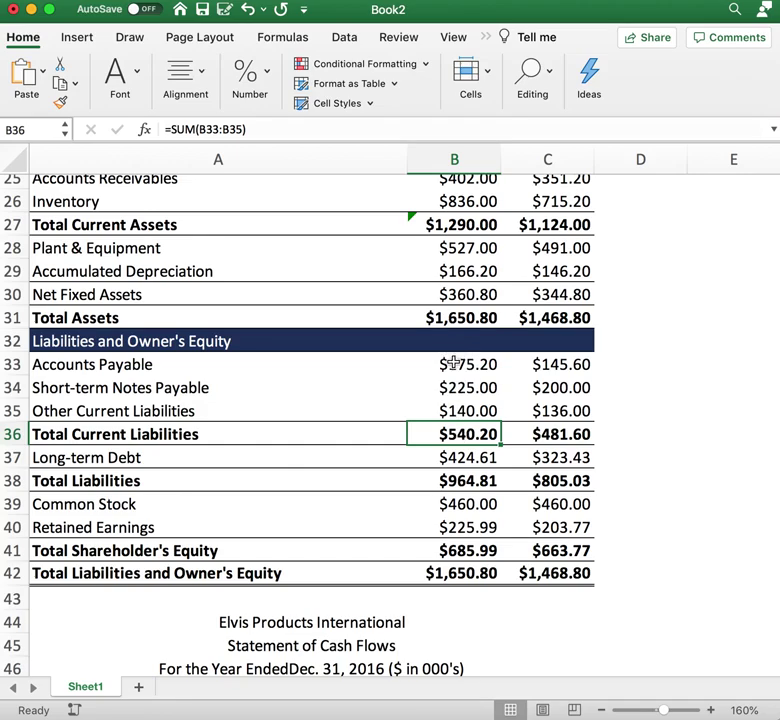
pyautogui.click(93, 436)
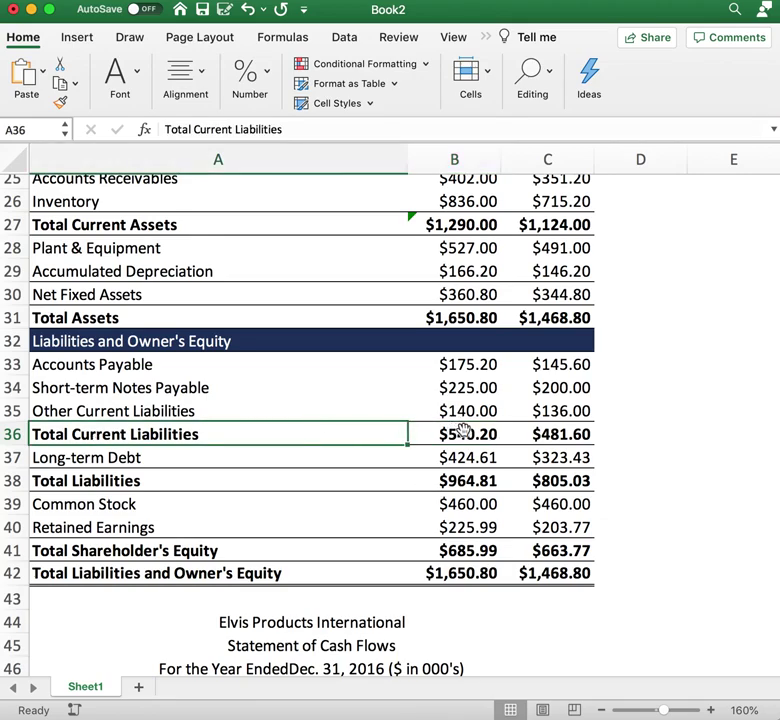
pyautogui.click(465, 432)
# - Review the Long-term Debt entries for 2016 and 2015
pyautogui.scroll(-1, 465, 432)
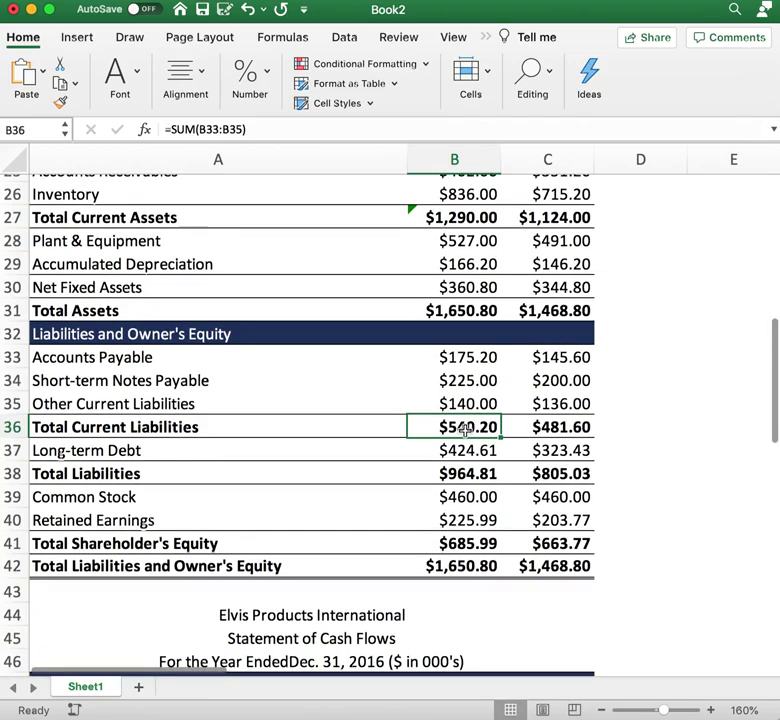
pyautogui.click(456, 451)
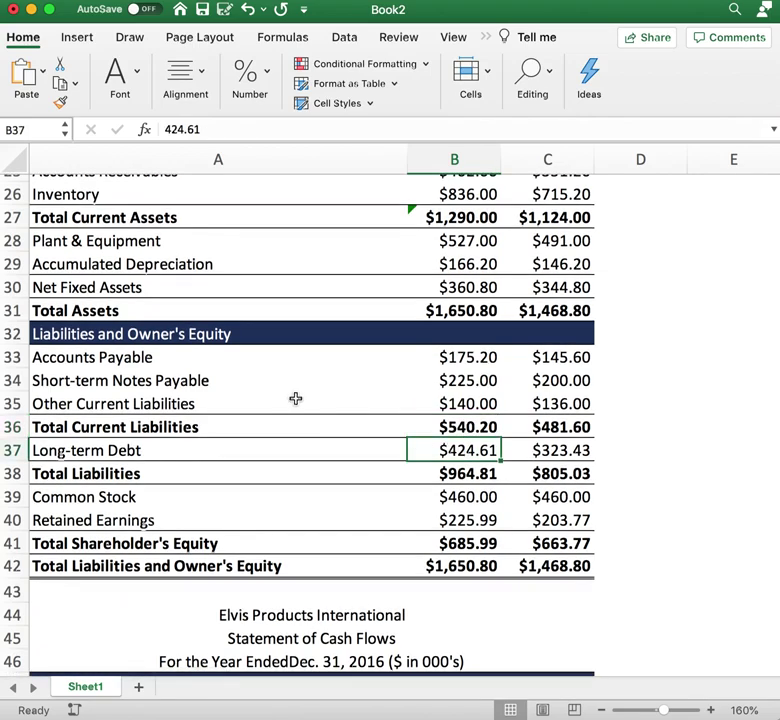
pyautogui.press('Right')
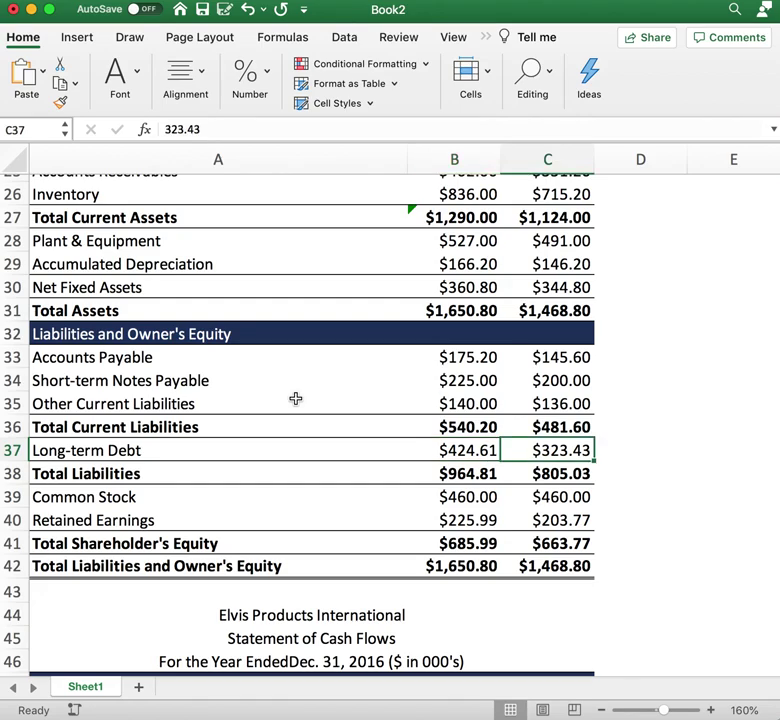
# - Inspect the Total Liabilities formulas for both years, tracing the range summed in B38
pyautogui.click(460, 474)
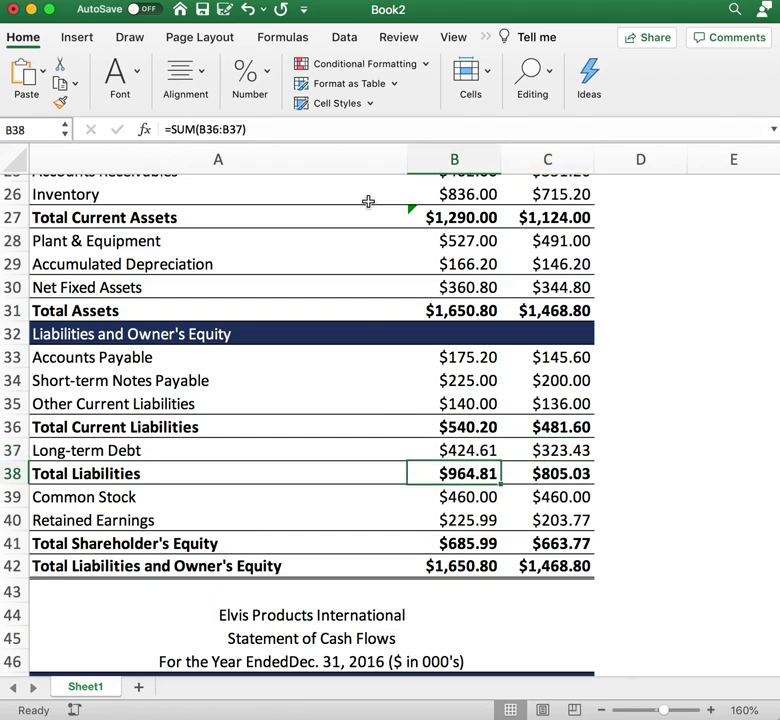
pyautogui.click(315, 124)
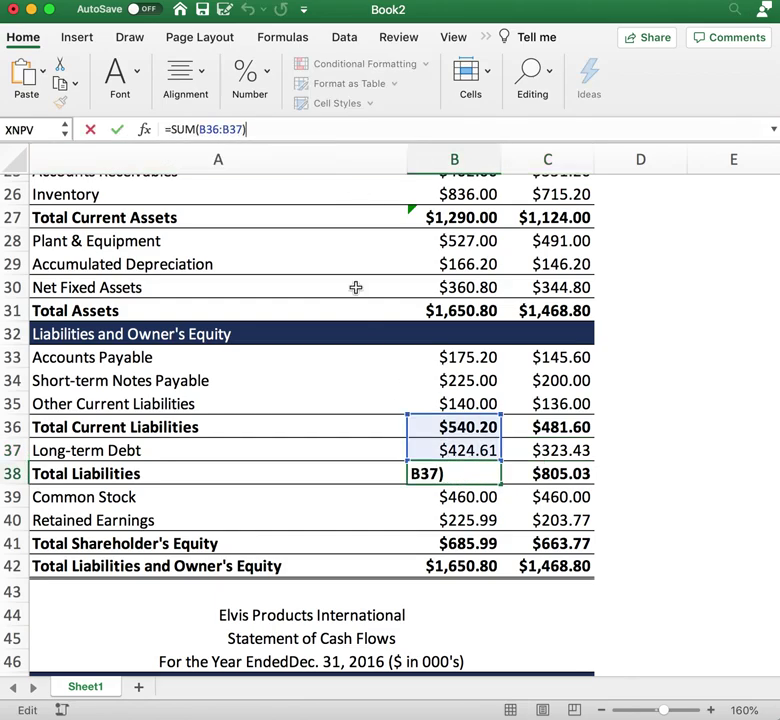
pyautogui.press('Return')
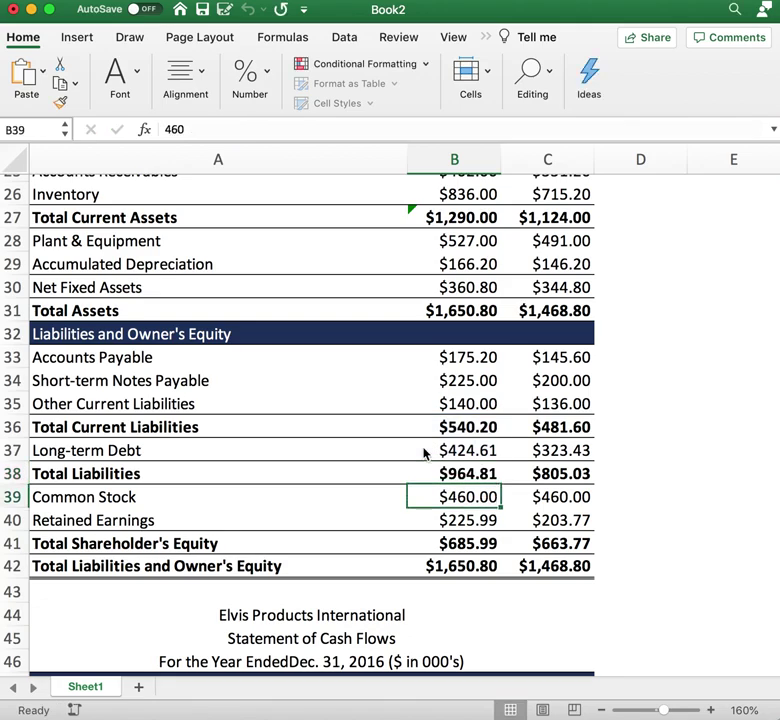
pyautogui.press('Up')
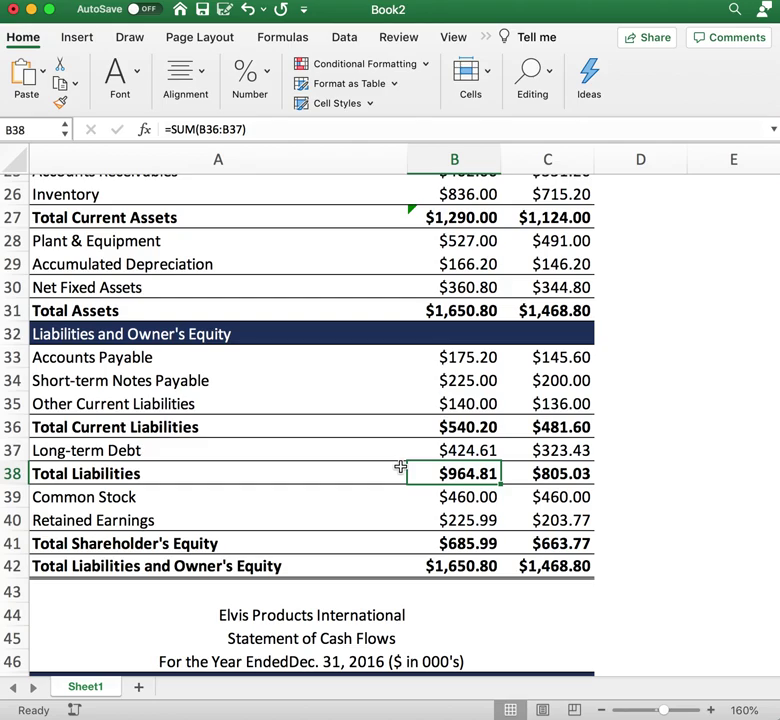
pyautogui.press('Right')
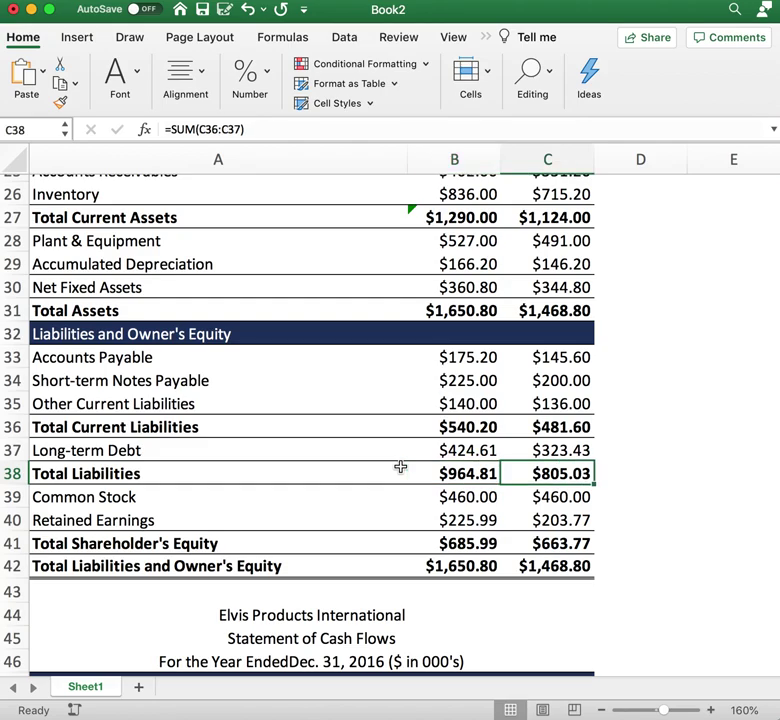
# - Review the Common Stock and Retained Earnings entries for 2016 and 2015
pyautogui.press('Down')
pyautogui.press('Left')
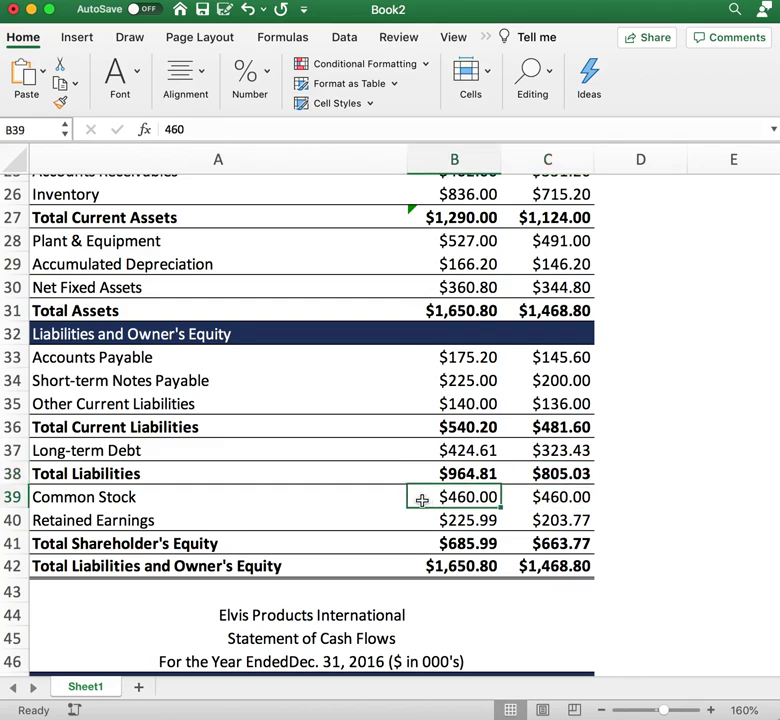
pyautogui.press('Right')
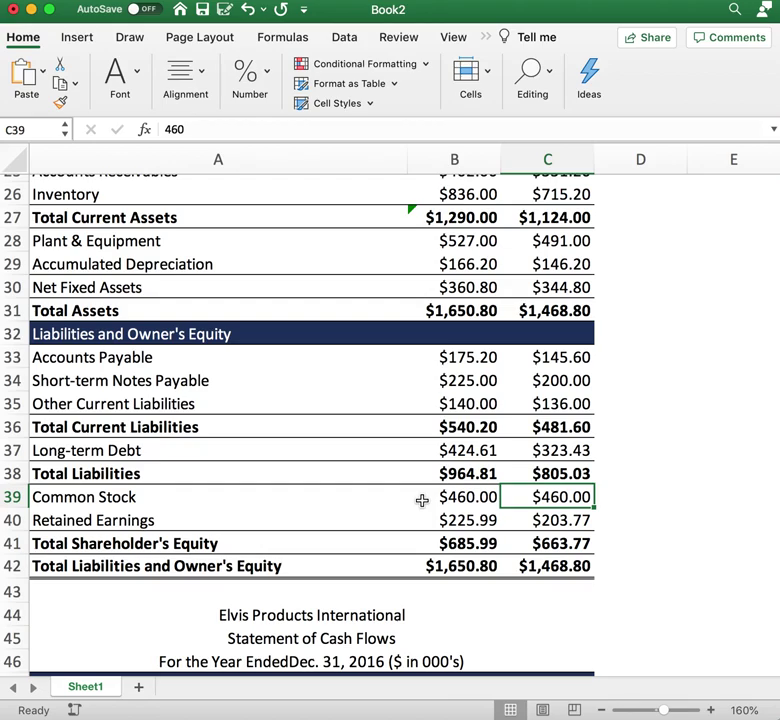
pyautogui.click(448, 521)
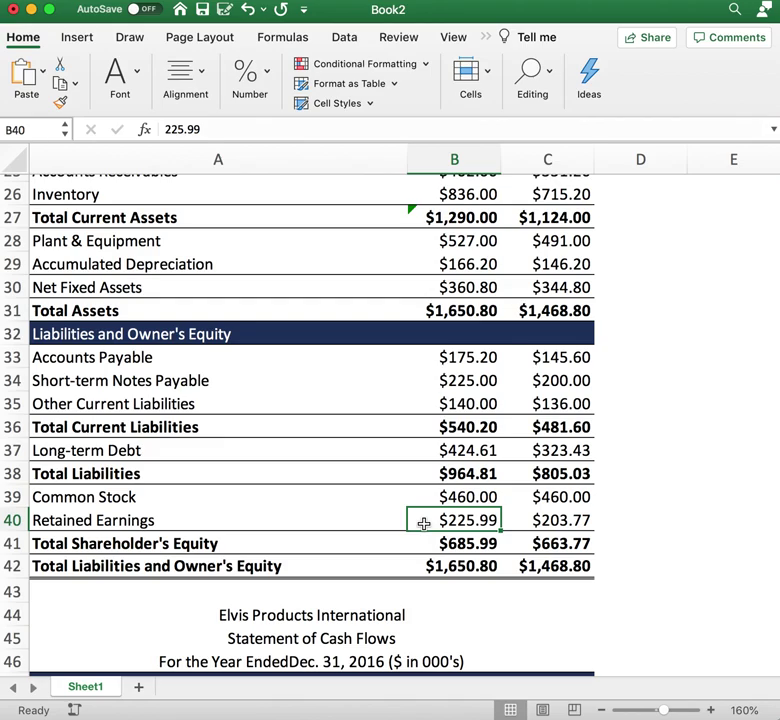
pyautogui.press('Right')
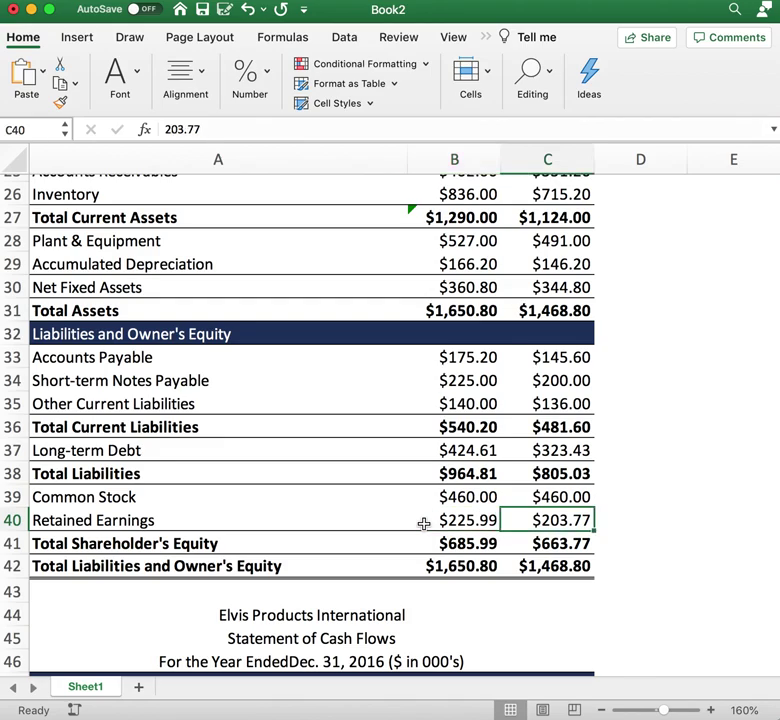
# - Inspect the 2016 Total Shareholder's Equity formula in B41 and trace the range it sums
pyautogui.click(455, 542)
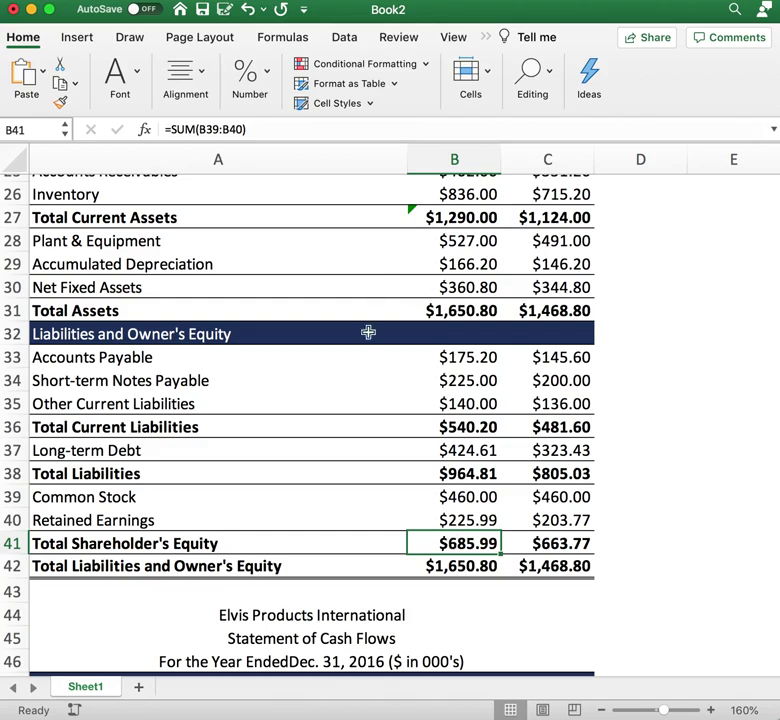
pyautogui.click(310, 126)
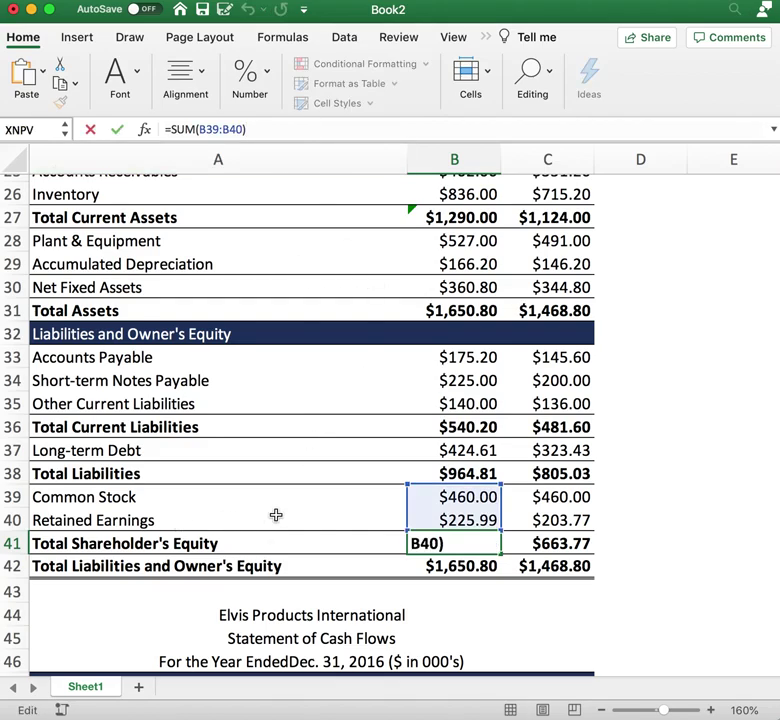
pyautogui.press('Return')
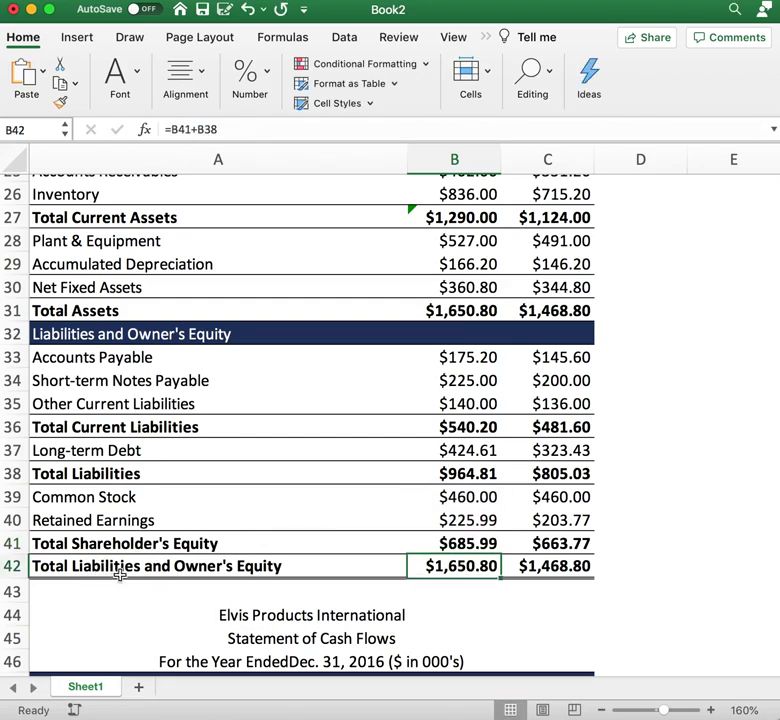
# - Trace the cells referenced by 2016 Total Liabilities and Owner's Equity in B42, and compare that total with Total Assets in B31
pyautogui.click(292, 132)
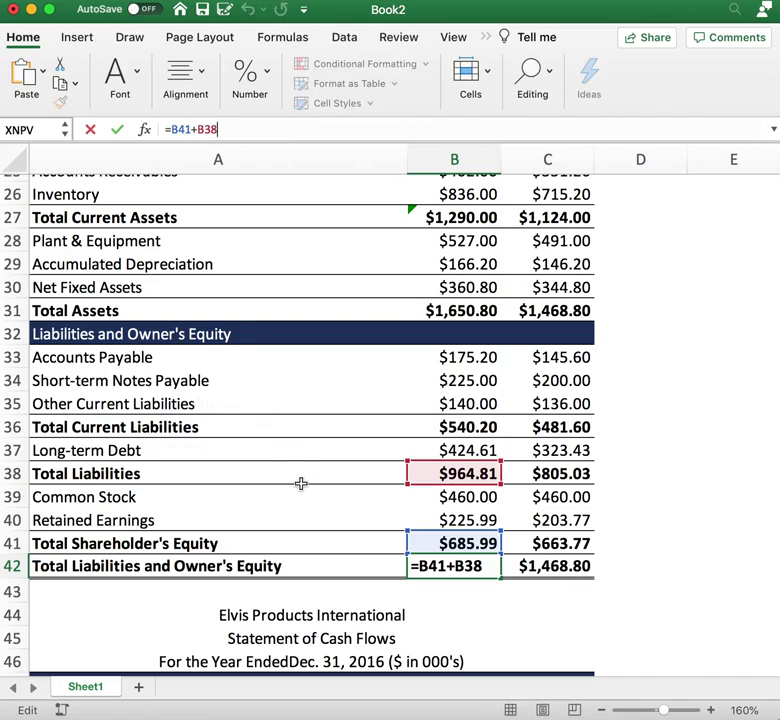
pyautogui.click(537, 600)
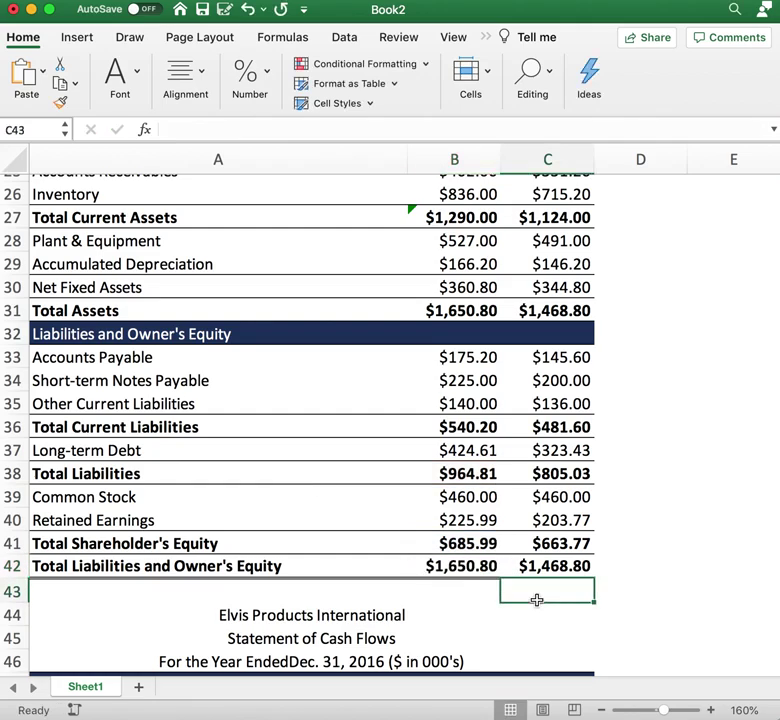
pyautogui.click(451, 566)
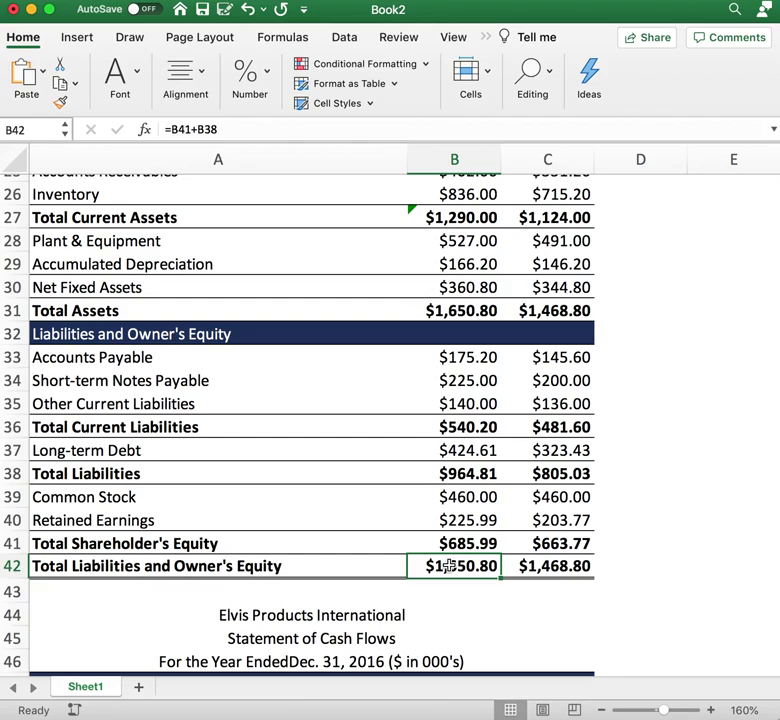
pyautogui.click(459, 306)
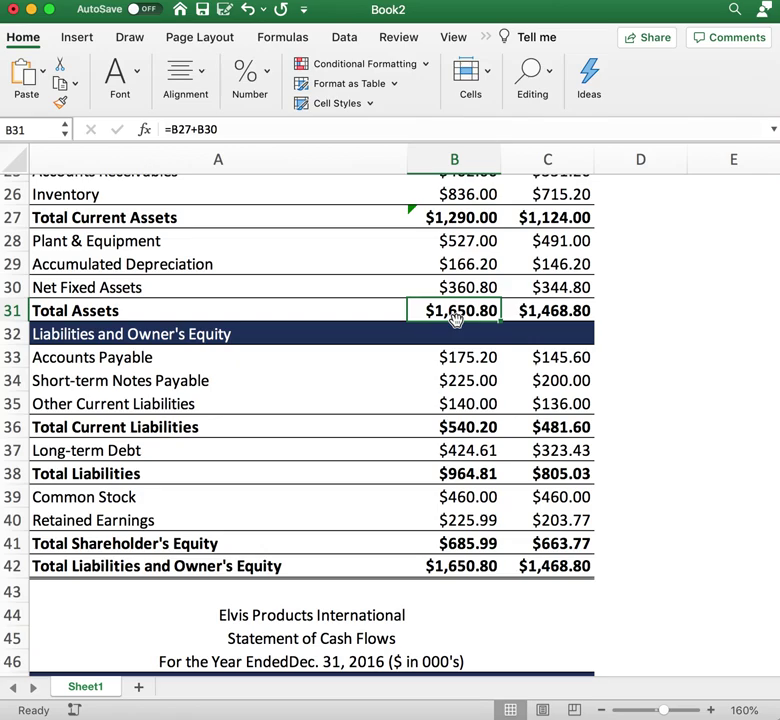
# - Review the 2016 Total Liabilities and Owner's Equity formula in B42, and bring the Statement of Cash Flows into view
pyautogui.click(449, 566)
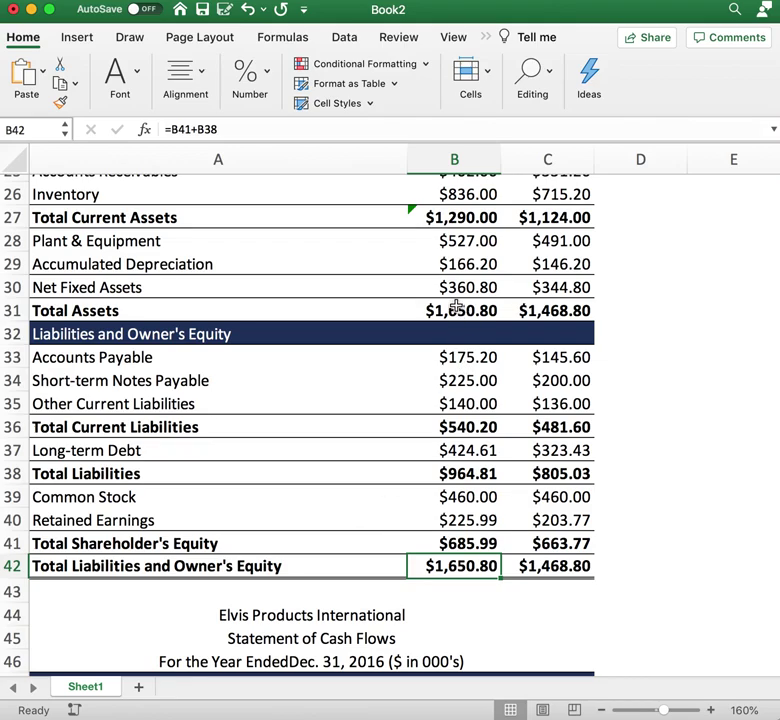
pyautogui.scroll(1, 426, 438)
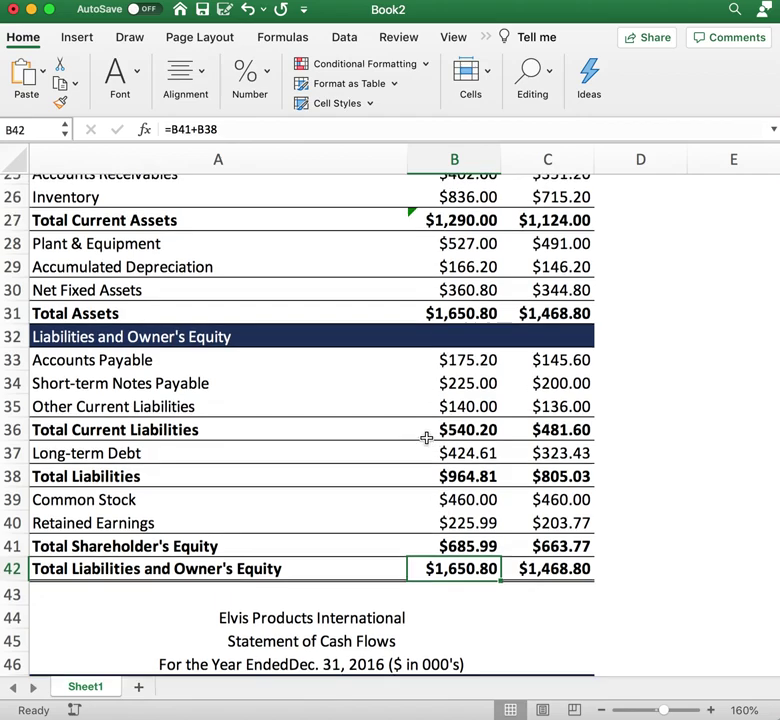
pyautogui.scroll(3, 426, 438)
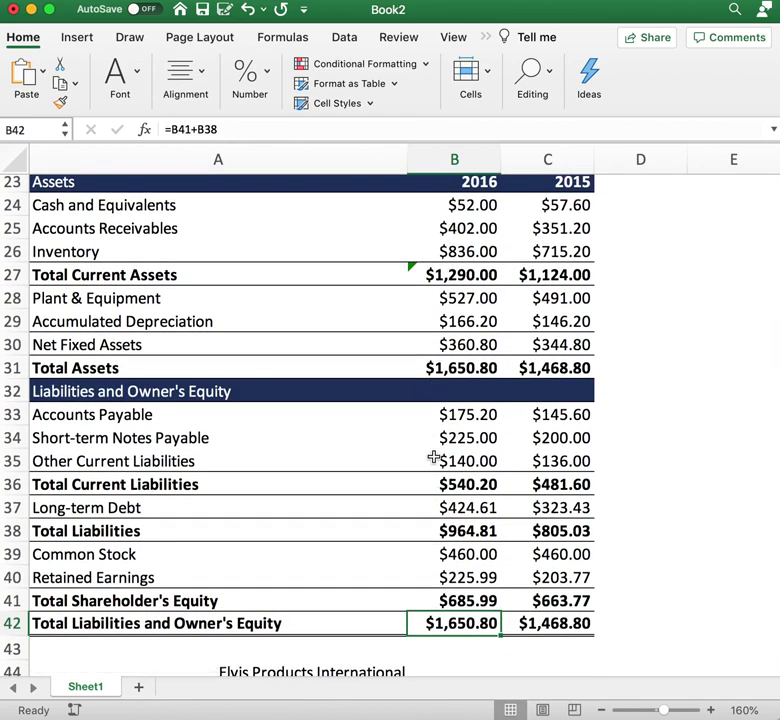
pyautogui.scroll(-5, 433, 457)
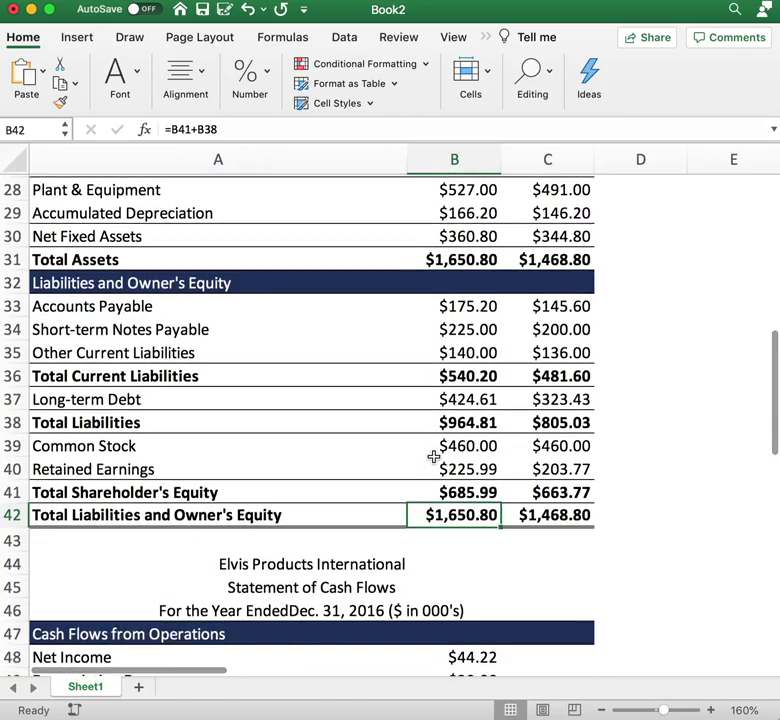
pyautogui.scroll(-5, 433, 457)
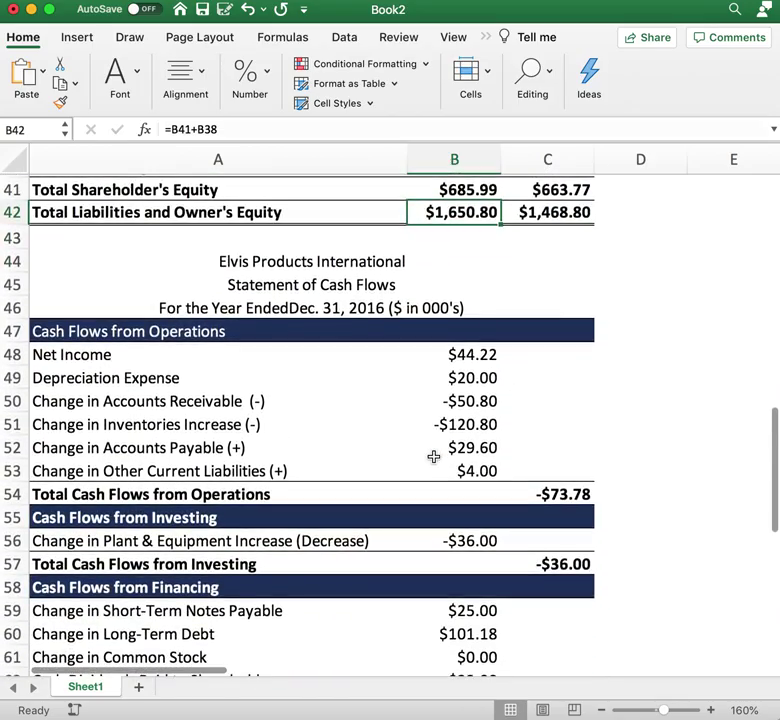
pyautogui.scroll(-1, 433, 457)
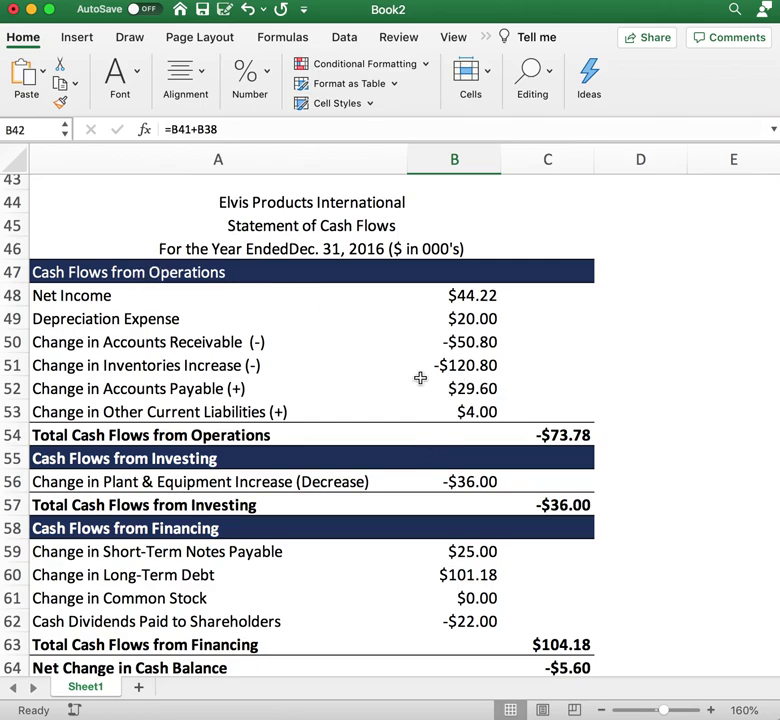
# - Inspect the Net Income formula in B48 of the cash flow statement and trace it to the 2016 income statement figure in B15
pyautogui.click(483, 294)
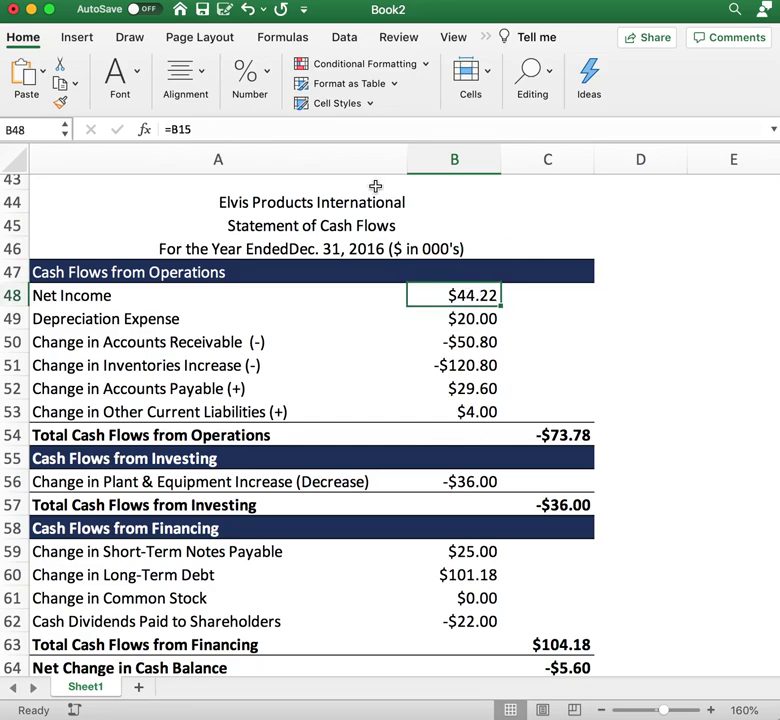
pyautogui.click(344, 128)
pyautogui.click(598, 368)
pyautogui.click(471, 300)
pyautogui.press('Up')
pyautogui.press('Up')
pyautogui.press('Up')
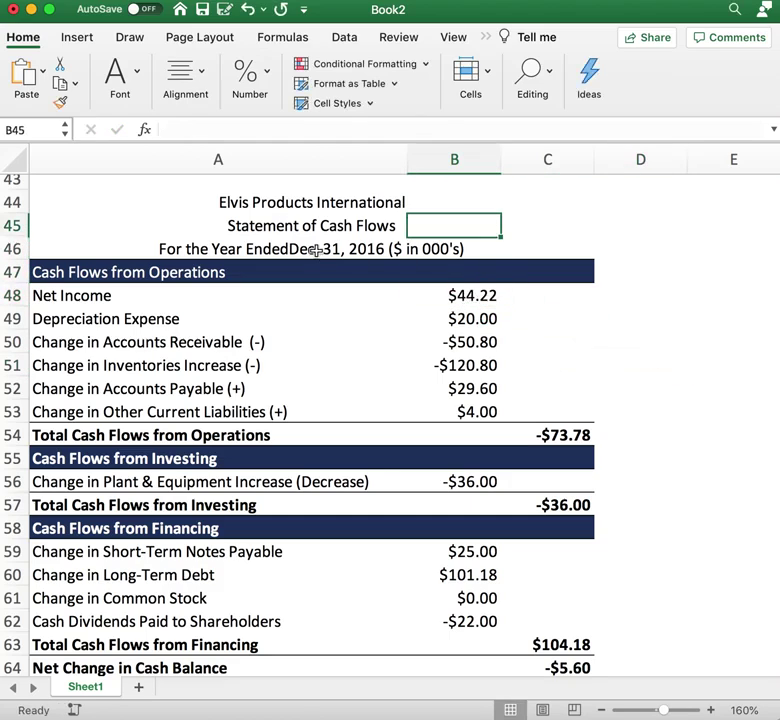
pyautogui.scroll(8, 449, 380)
pyautogui.scroll(5, 449, 400)
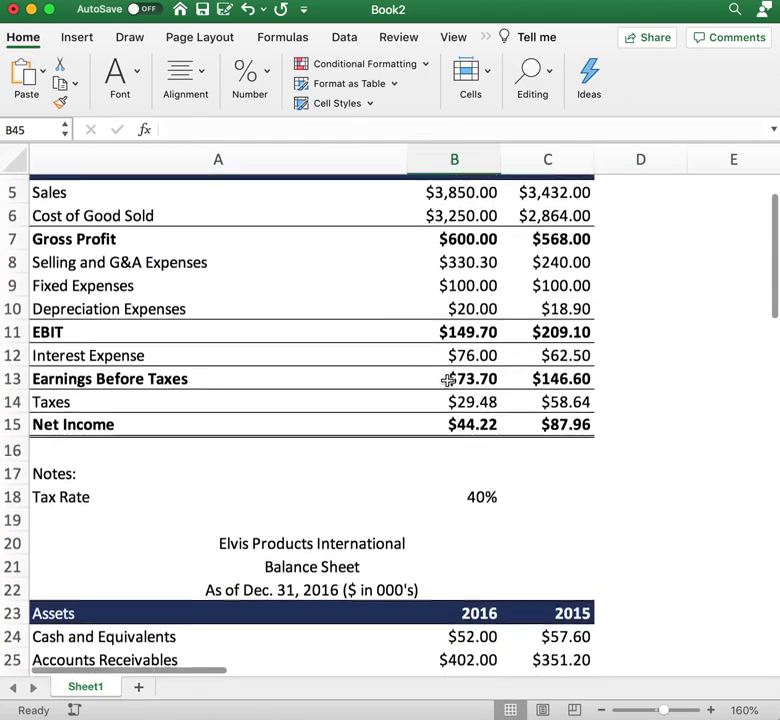
pyautogui.click(445, 438)
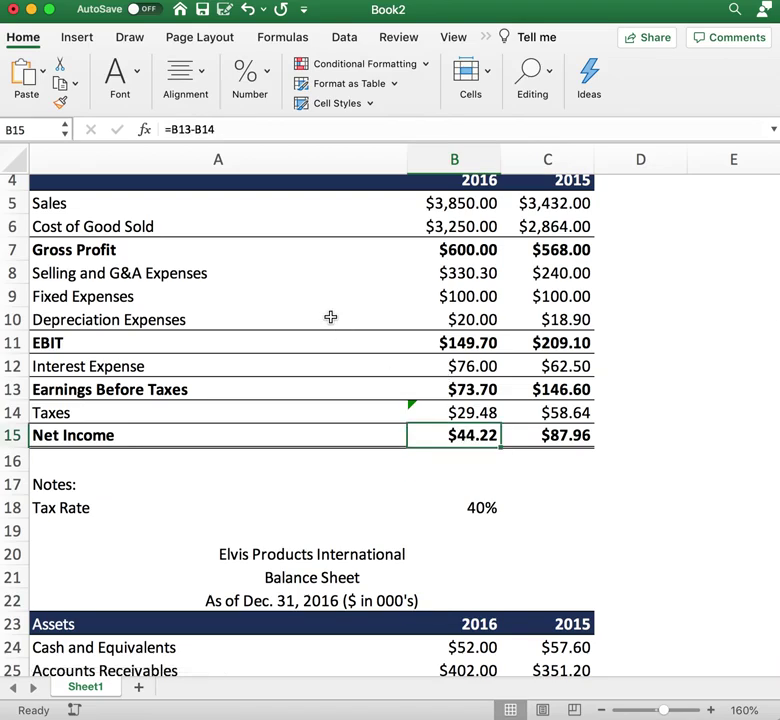
# - Inspect the Depreciation Expense formula in B49 and trace it to the 2016 Depreciation Expenses entry in B10
pyautogui.scroll(-12, 349, 366)
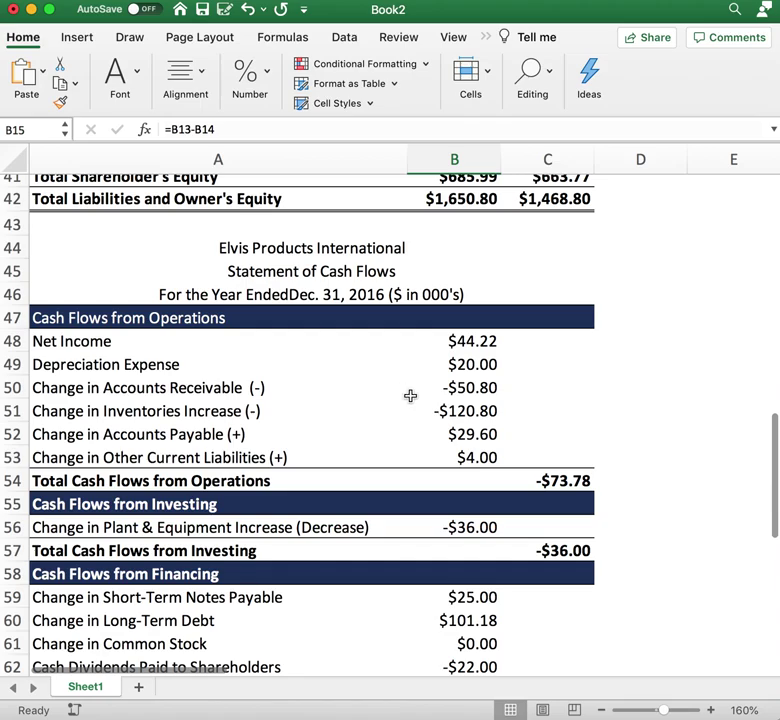
pyautogui.click(160, 364)
pyautogui.click(433, 366)
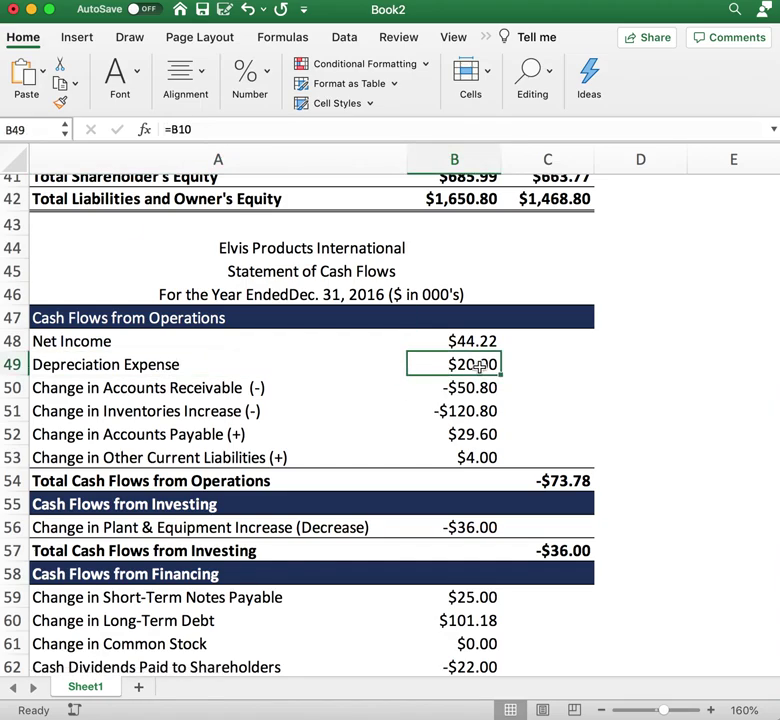
pyautogui.scroll(10, 418, 402)
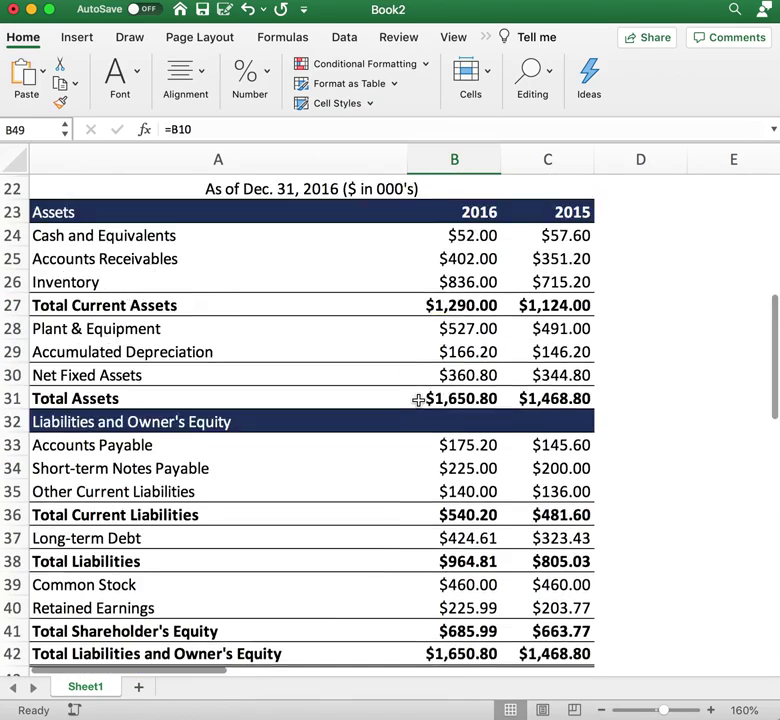
pyautogui.scroll(4, 418, 402)
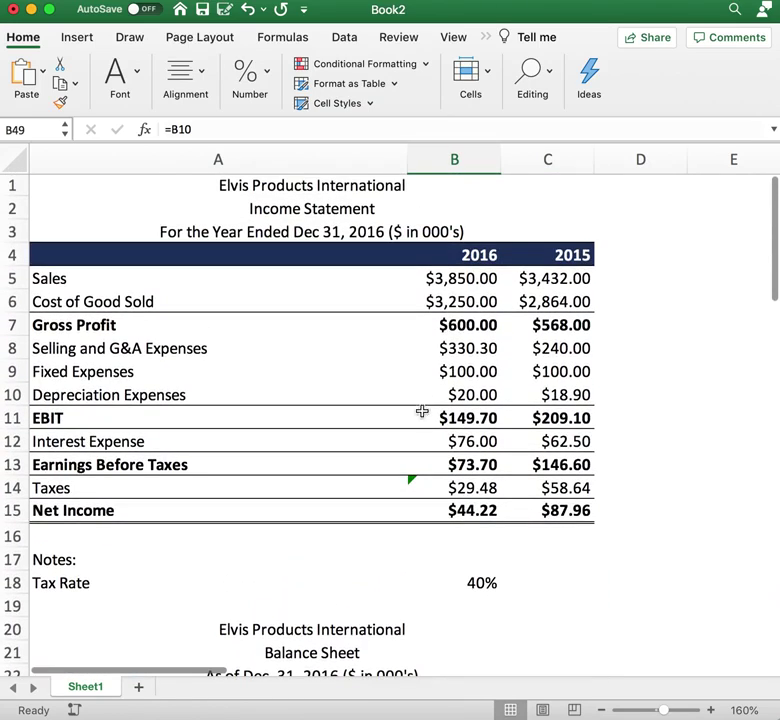
pyautogui.click(469, 391)
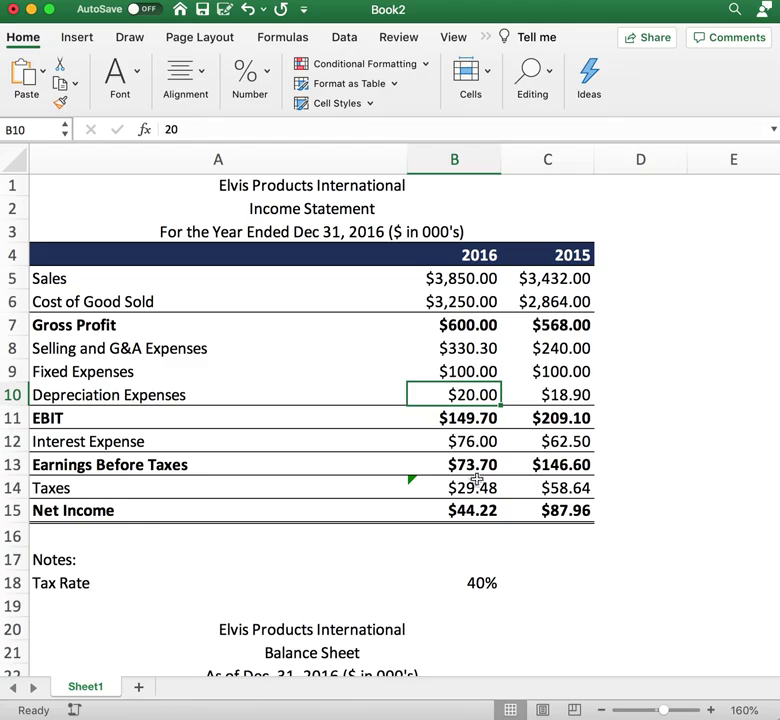
# - Review the Change in Accounts Receivable label and its formula in B50 under Cash Flows from Operations
pyautogui.scroll(-9, 467, 510)
pyautogui.scroll(-4, 468, 510)
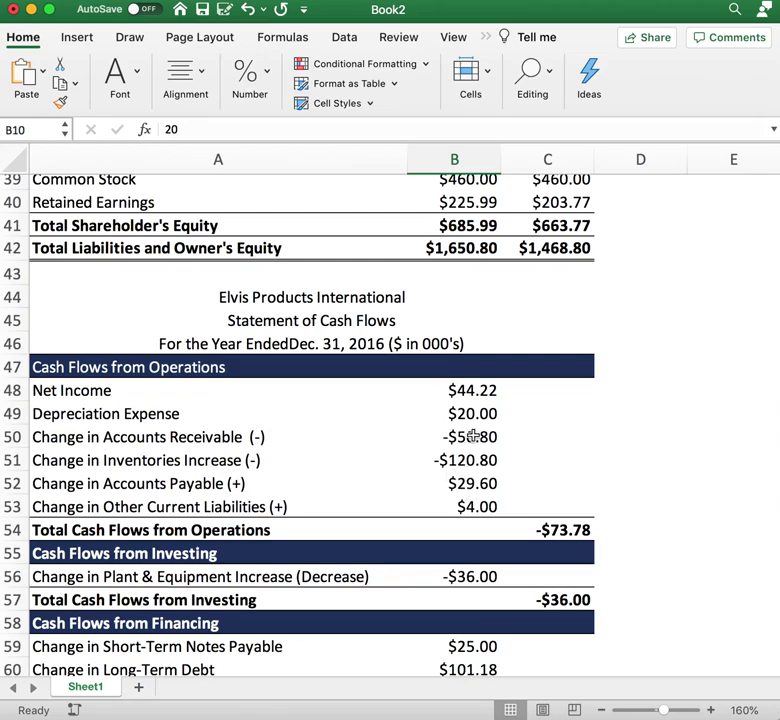
pyautogui.click(463, 440)
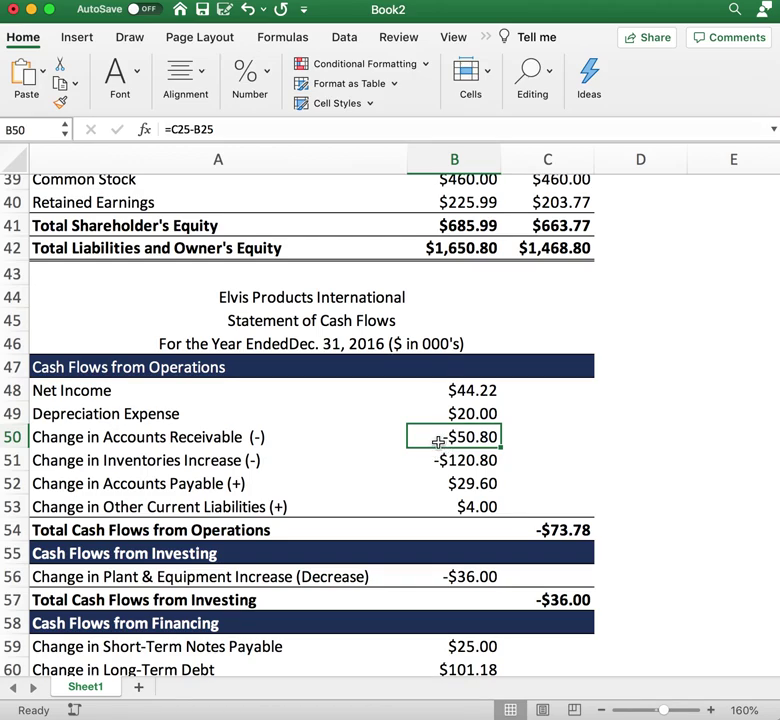
pyautogui.click(211, 440)
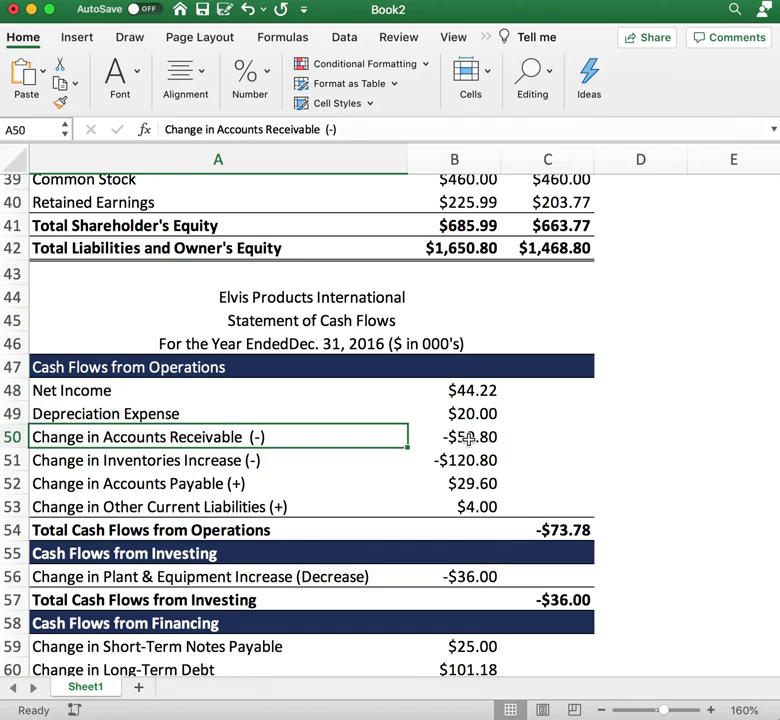
pyautogui.click(469, 438)
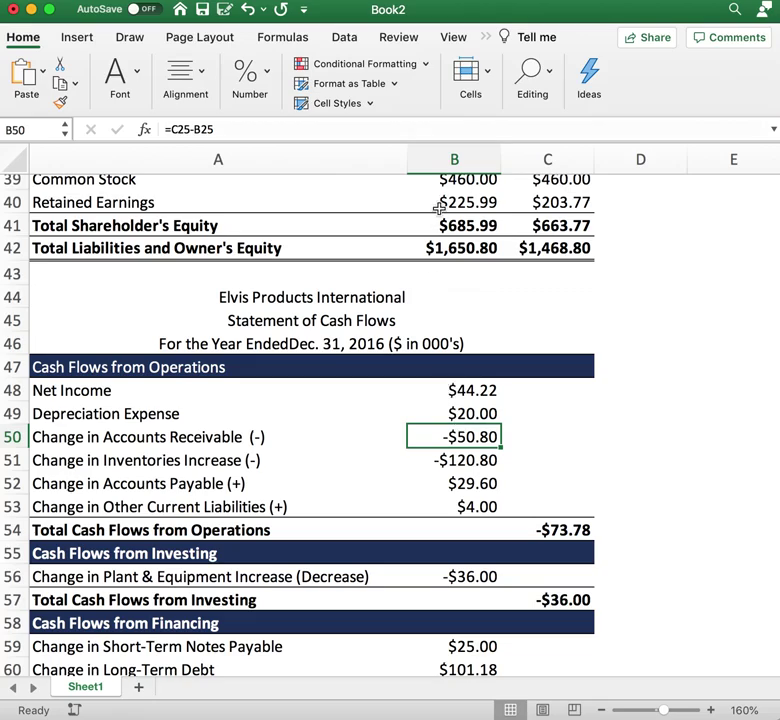
# - Trace the B50 formula's references to the 2015 and 2016 Accounts Receivables cells on the balance sheet
pyautogui.click(430, 130)
pyautogui.scroll(4, 435, 279)
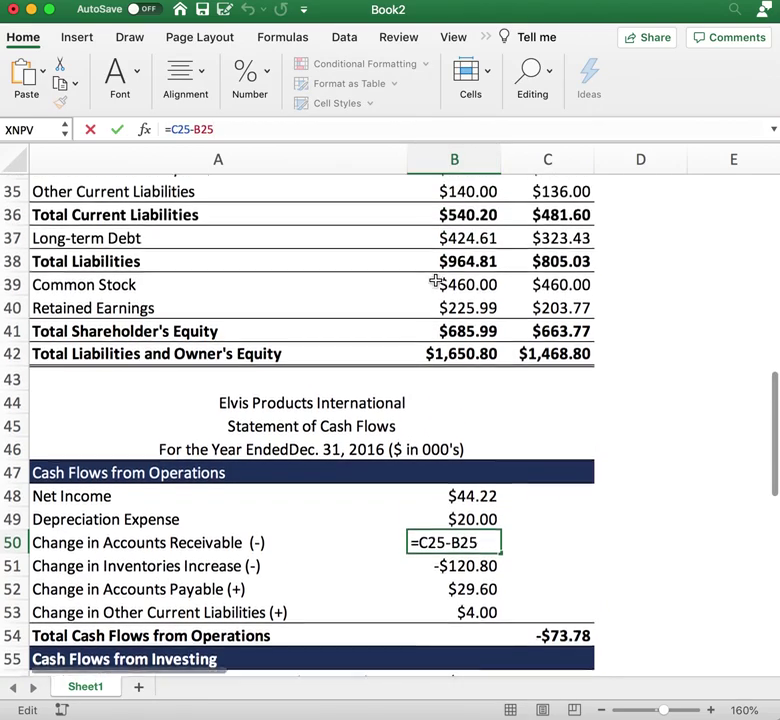
pyautogui.scroll(5, 436, 283)
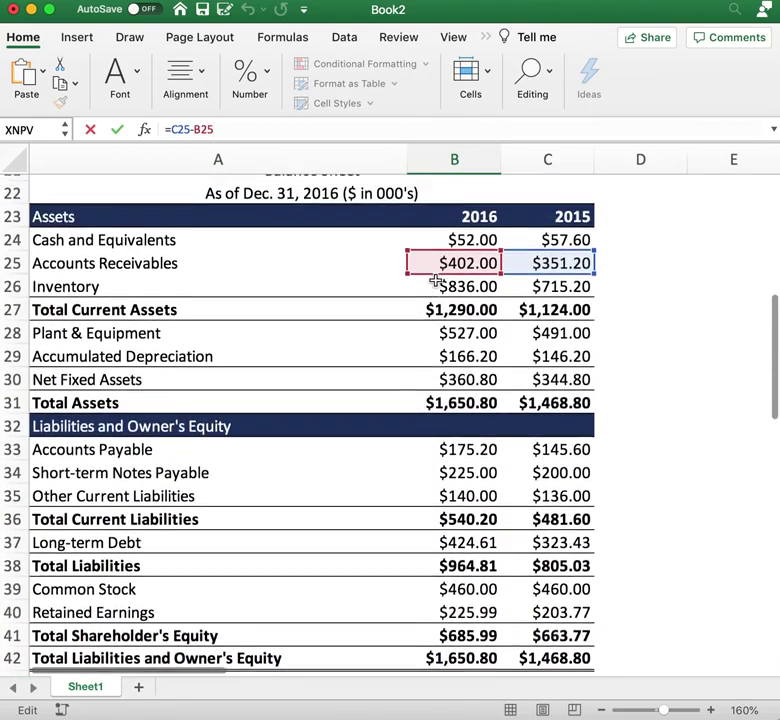
pyautogui.scroll(1, 436, 280)
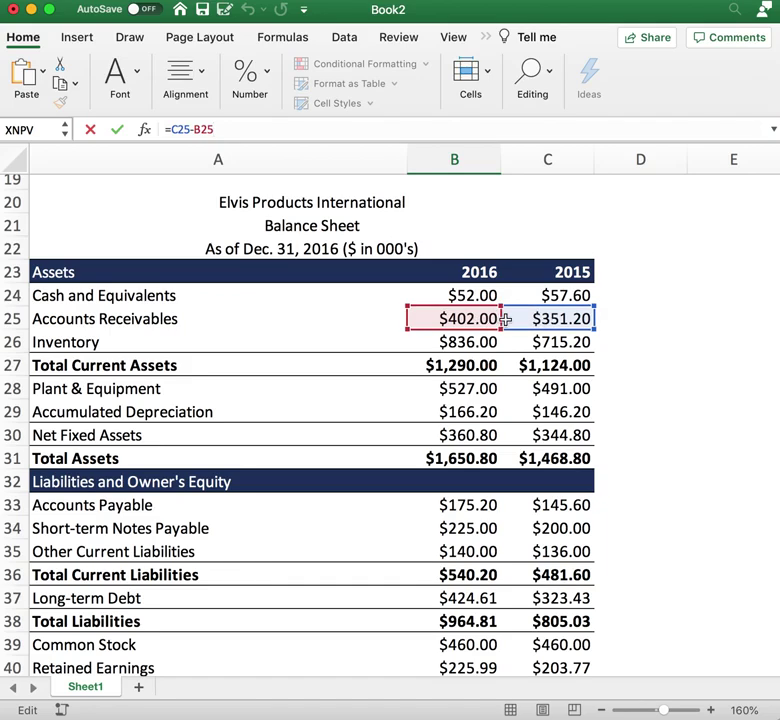
pyautogui.scroll(-6, 481, 320)
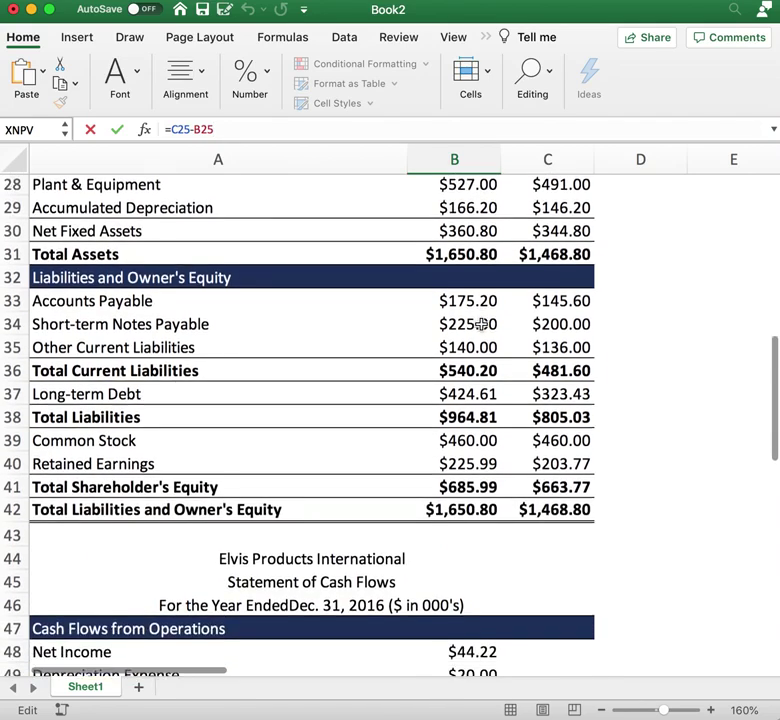
pyautogui.scroll(4, 480, 334)
pyautogui.scroll(2, 481, 376)
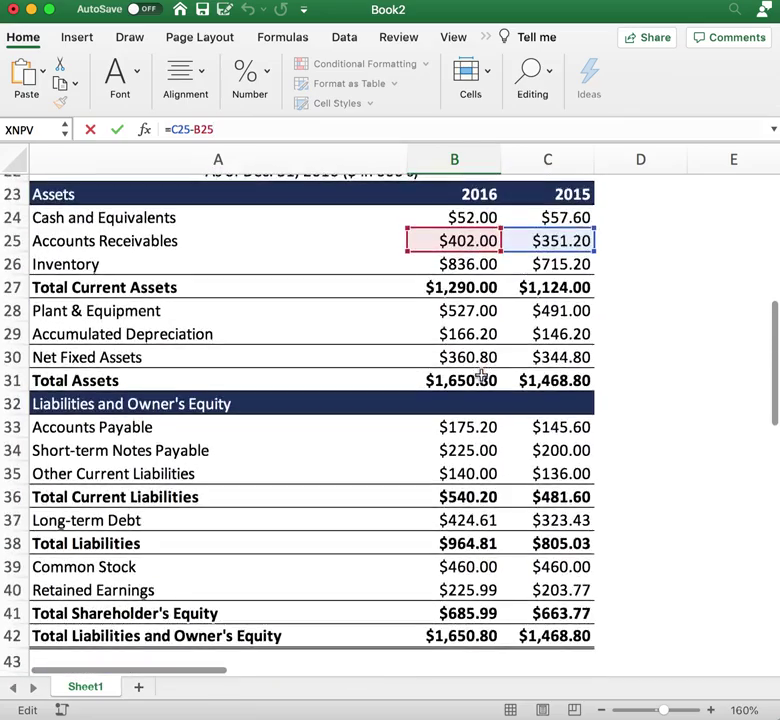
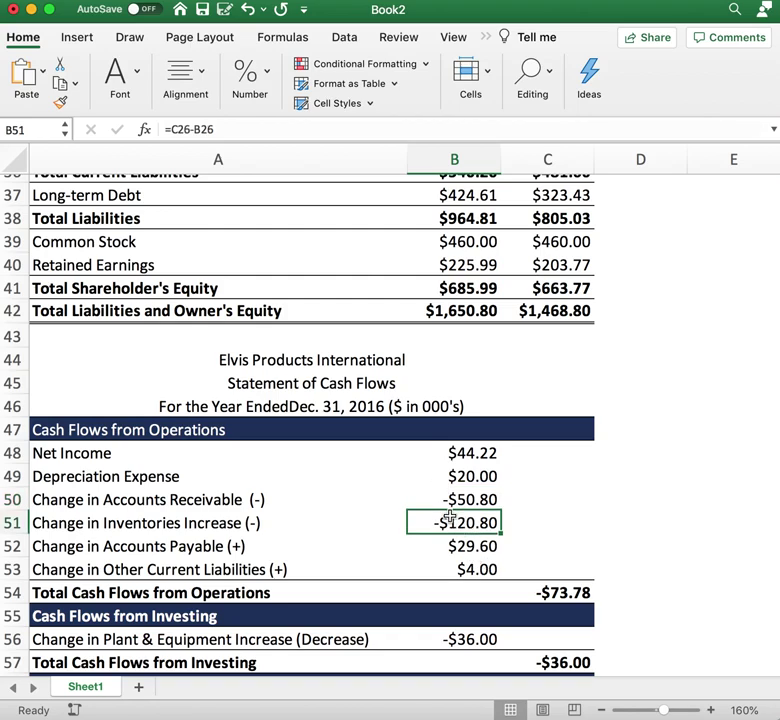
# - Trace the Change in Inventories formula in B51 to the 2015 and 2016 Inventory cells, leaving the formula as it is
pyautogui.click(309, 130)
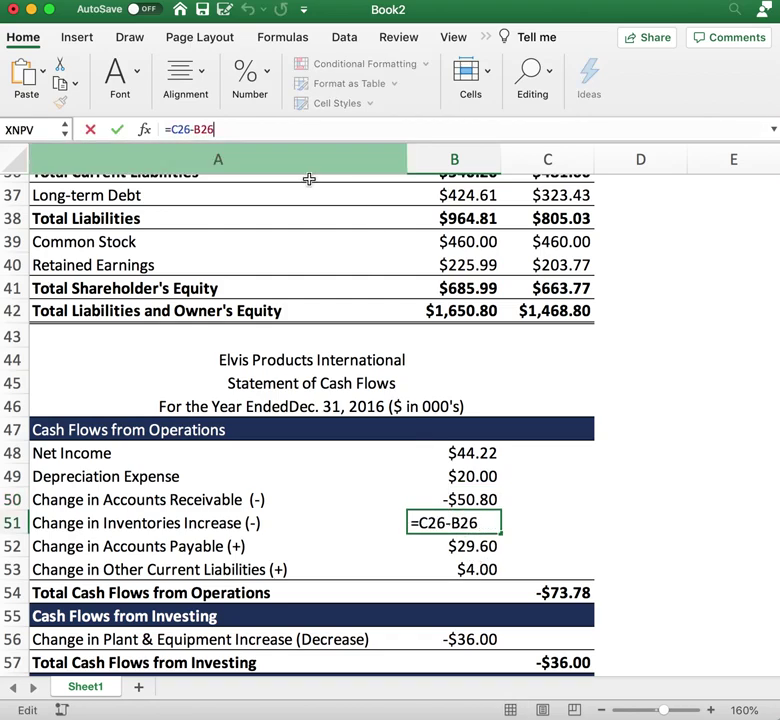
pyautogui.scroll(7, 366, 389)
pyautogui.scroll(2, 366, 389)
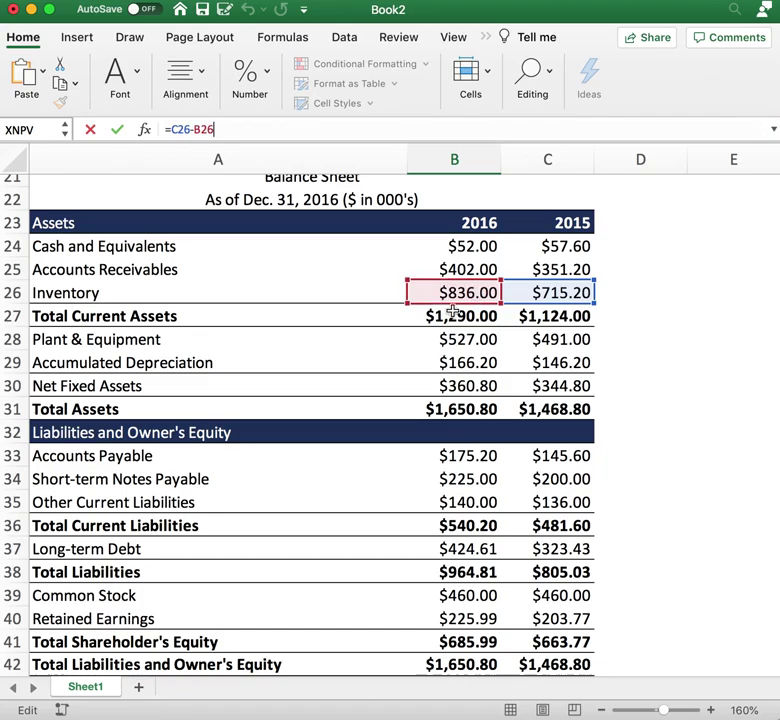
pyautogui.scroll(-8, 433, 510)
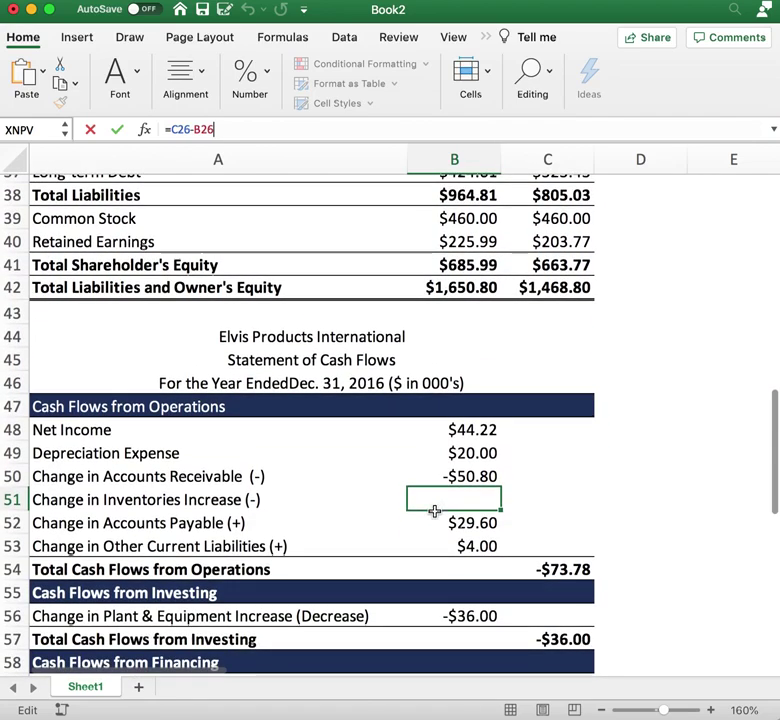
pyautogui.click(559, 520)
pyautogui.click(470, 496)
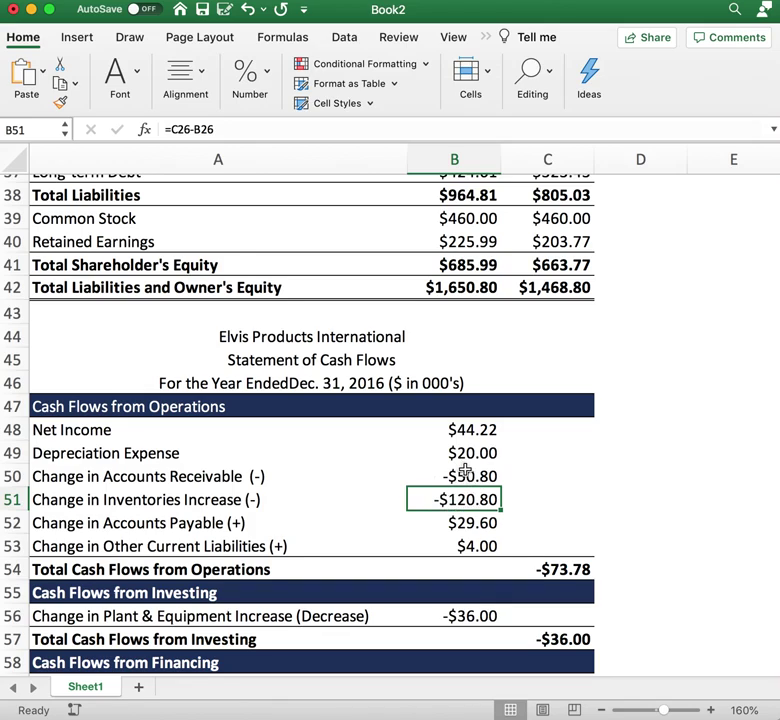
# - Inspect the Change in Accounts Payable formula in B52 and trace its references to the 2016 and 2015 Accounts Payable cells
pyautogui.scroll(-3, 466, 471)
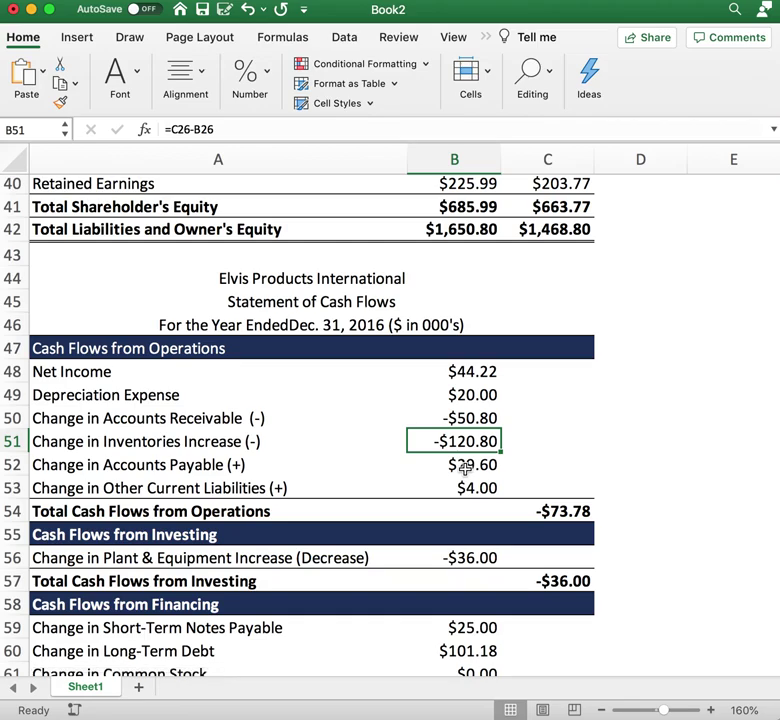
pyautogui.click(420, 465)
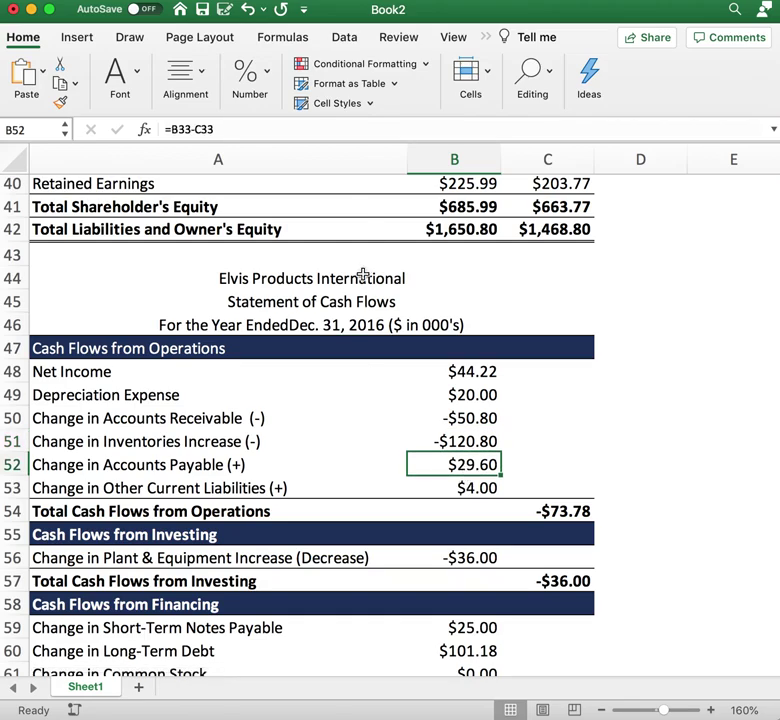
pyautogui.click(303, 133)
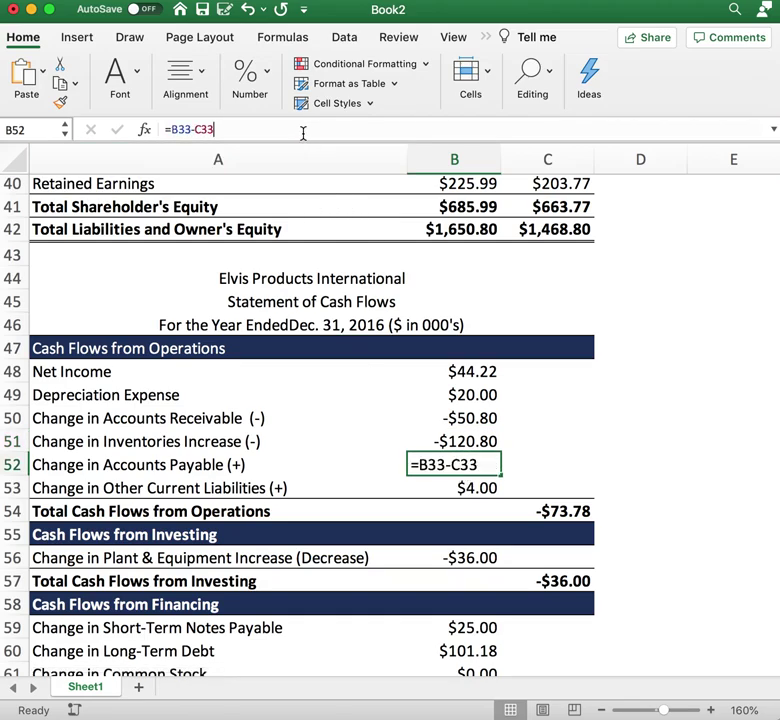
pyautogui.scroll(5, 356, 300)
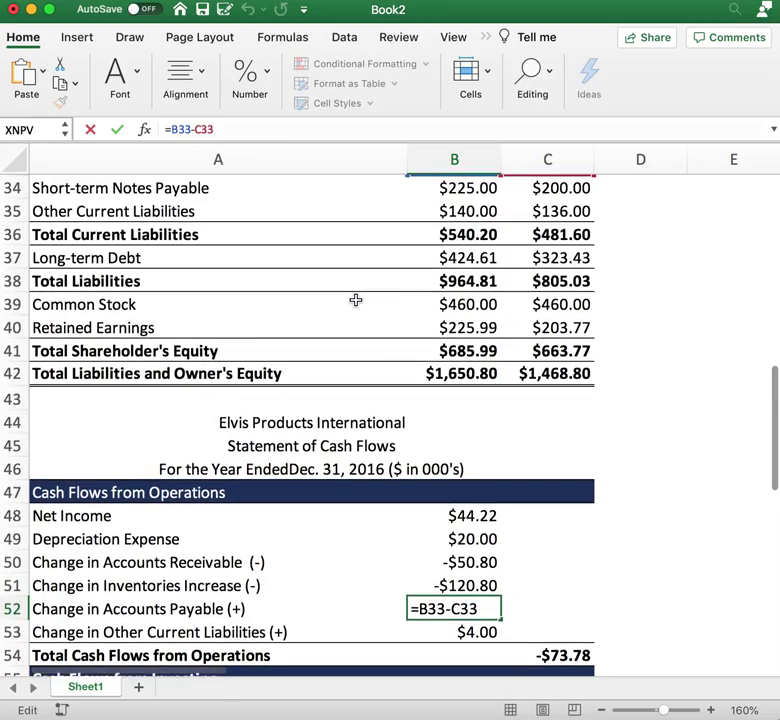
pyautogui.scroll(2, 356, 300)
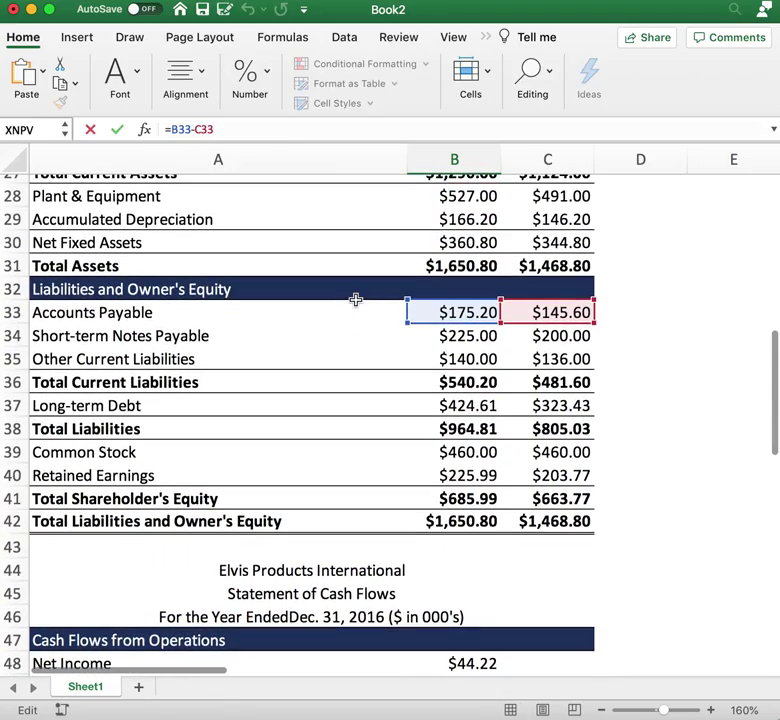
pyautogui.scroll(1, 427, 386)
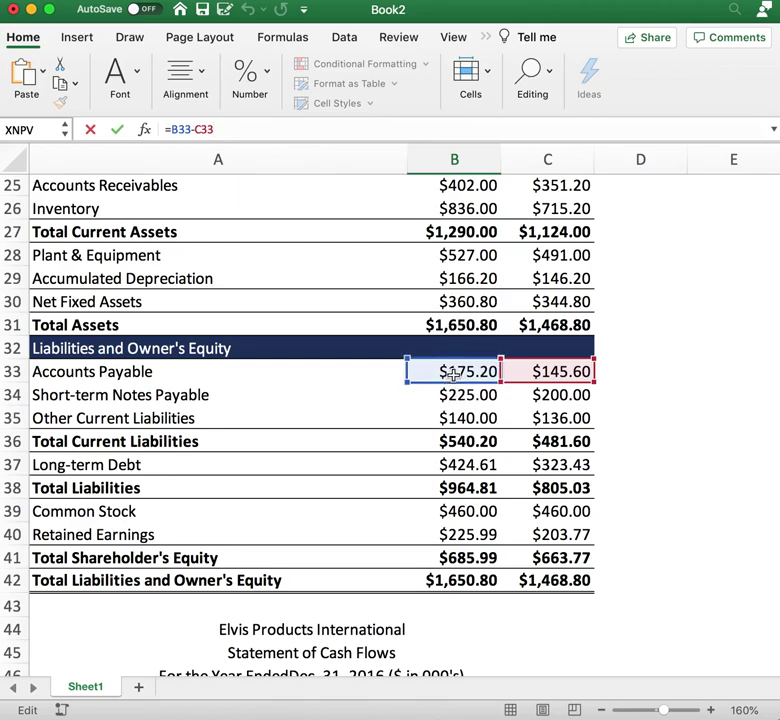
# - Leave the B52 formula as it is, returning to the cash flow statement, and review the Change in Other Current Liabilities formula in B53
pyautogui.scroll(-5, 460, 400)
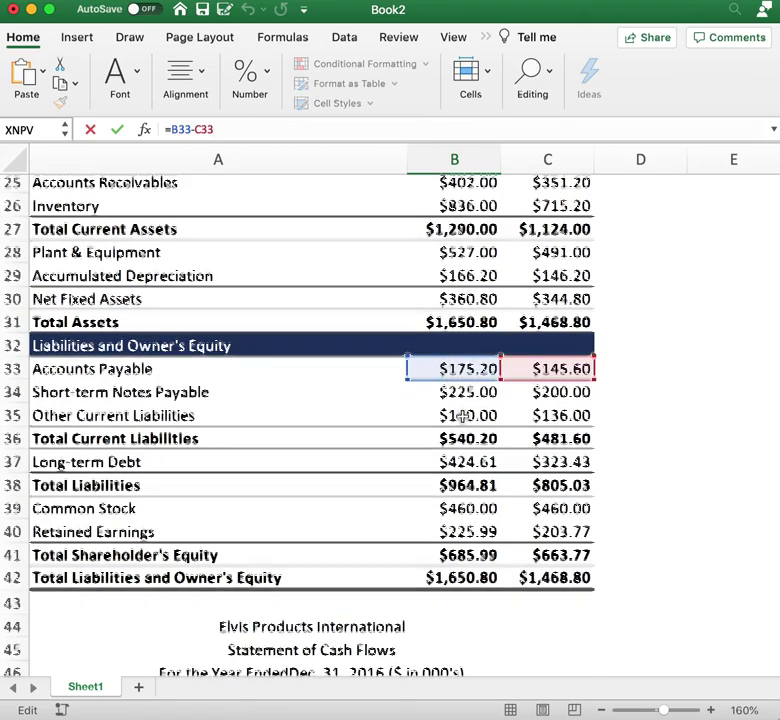
pyautogui.scroll(-1, 462, 416)
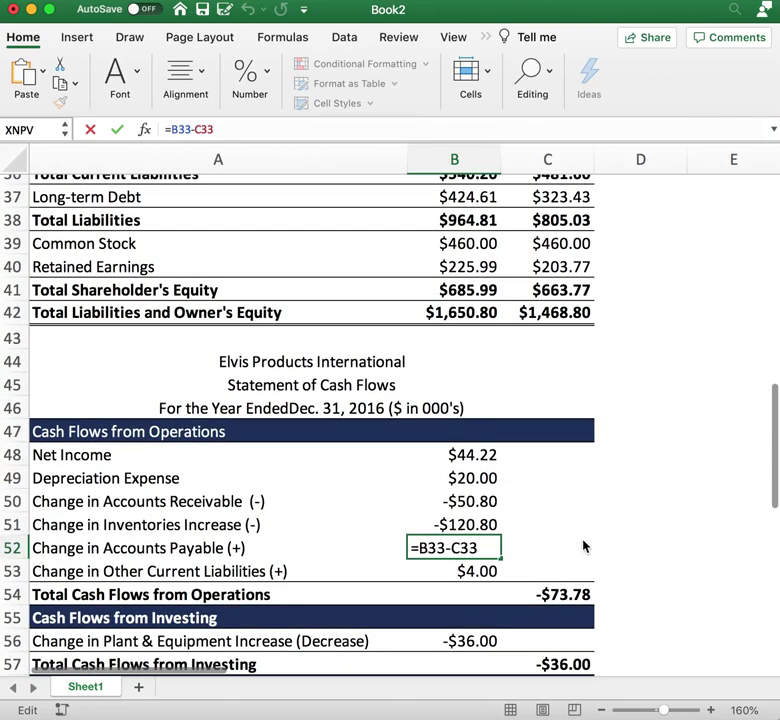
pyautogui.press('Return')
pyautogui.click(476, 548)
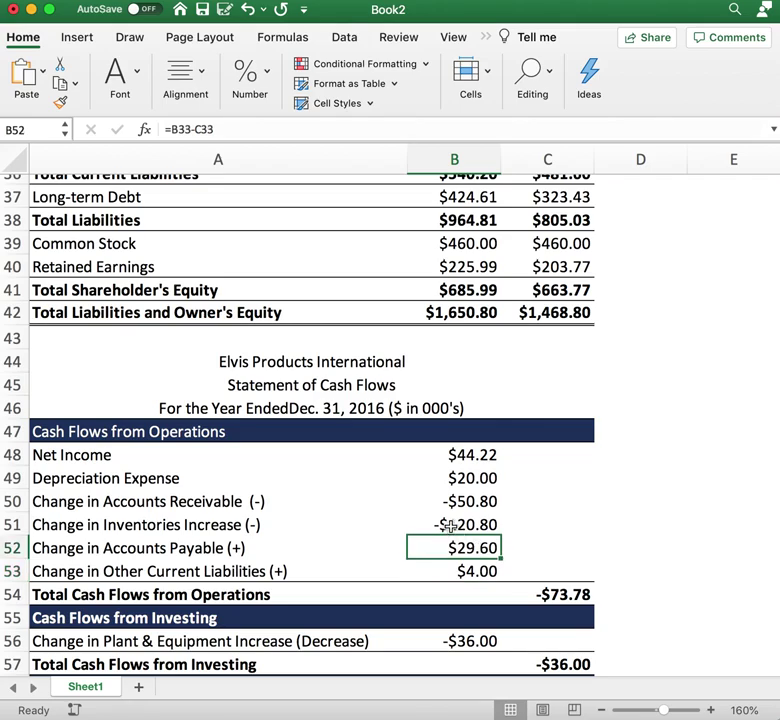
pyautogui.press('Down')
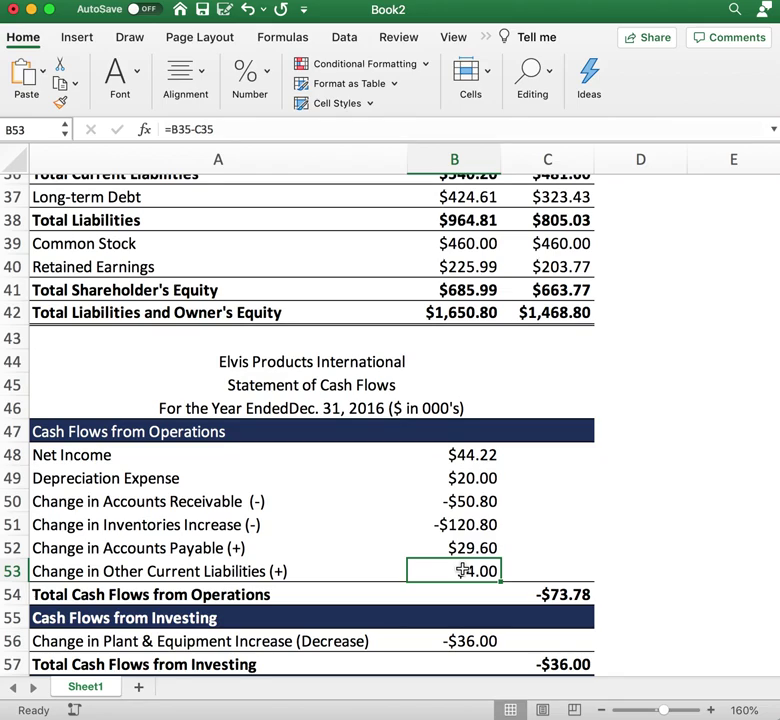
# - Review the Depreciation Expense row on the cash flow statement and match it to the 2016 Depreciation Expenses in B10 on the income statement
pyautogui.click(461, 480)
pyautogui.click(110, 479)
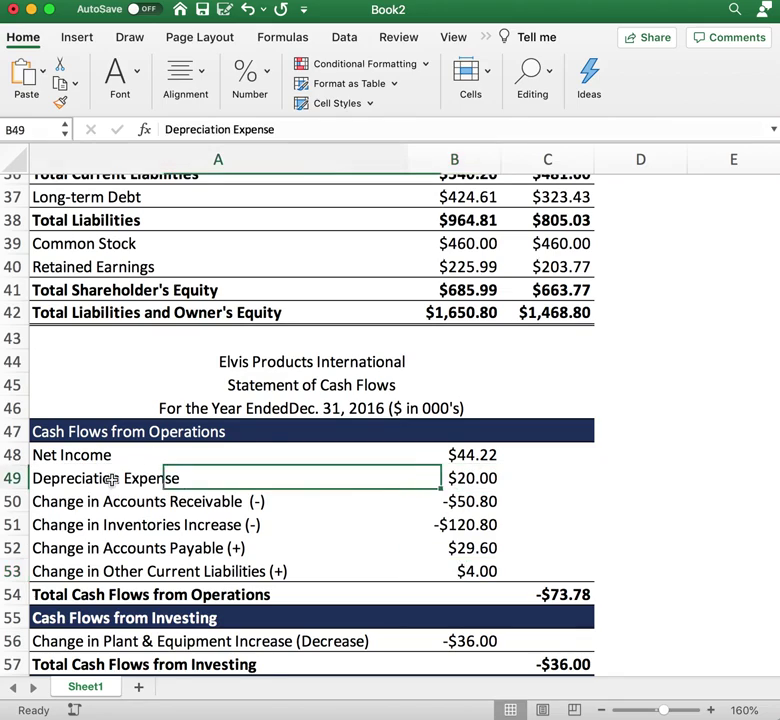
pyautogui.moveTo(110, 479); pyautogui.dragTo(487, 478)
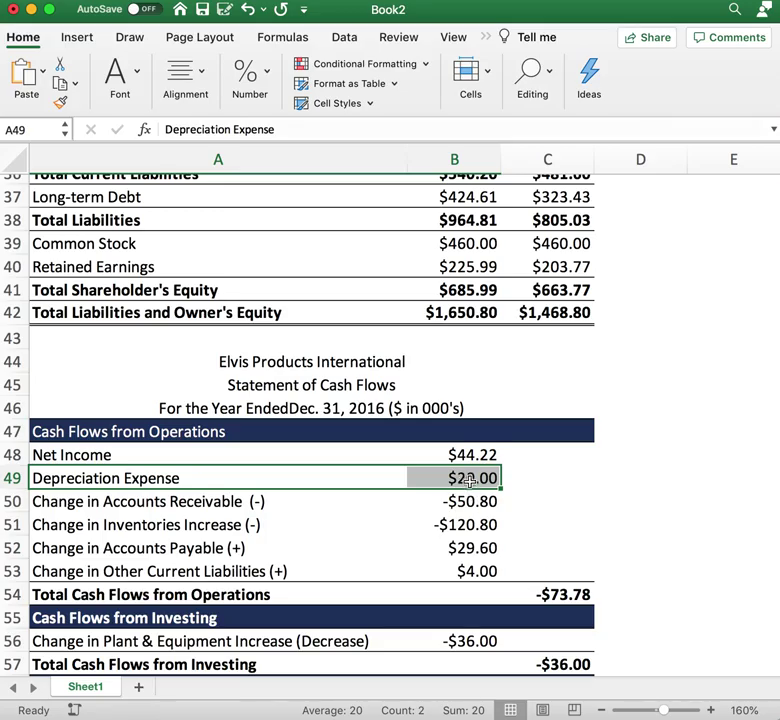
pyautogui.scroll(10, 470, 480)
pyautogui.scroll(10, 470, 480)
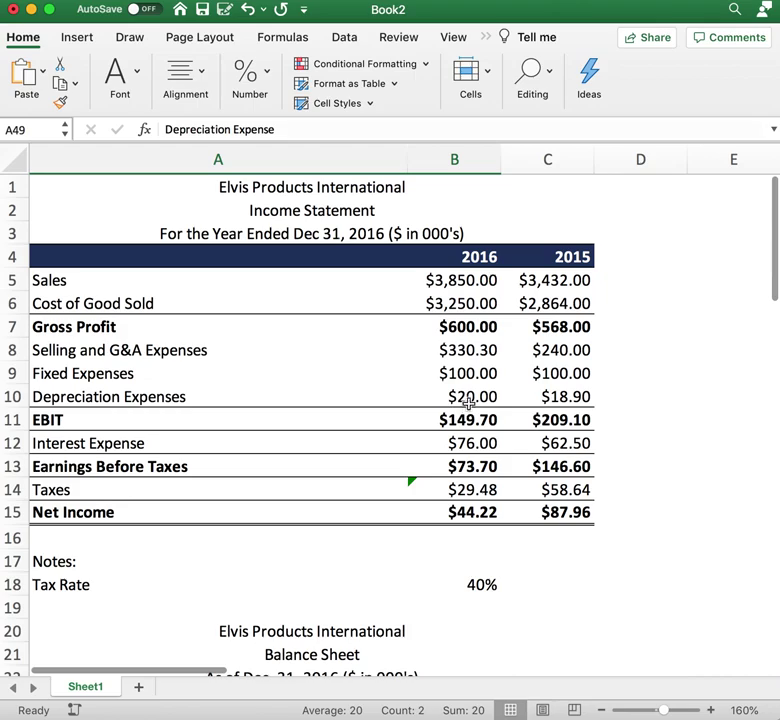
pyautogui.click(470, 401)
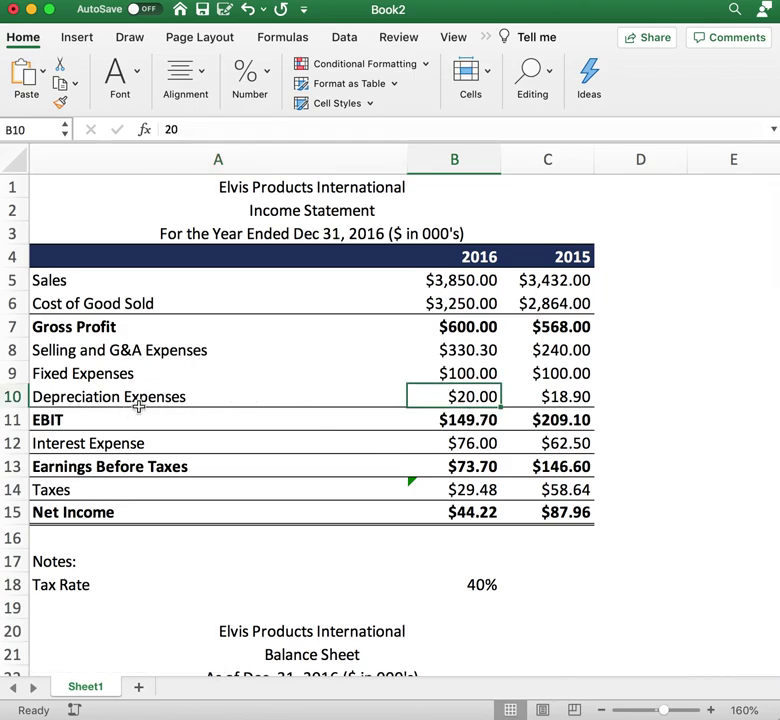
pyautogui.moveTo(138, 402); pyautogui.dragTo(458, 397)
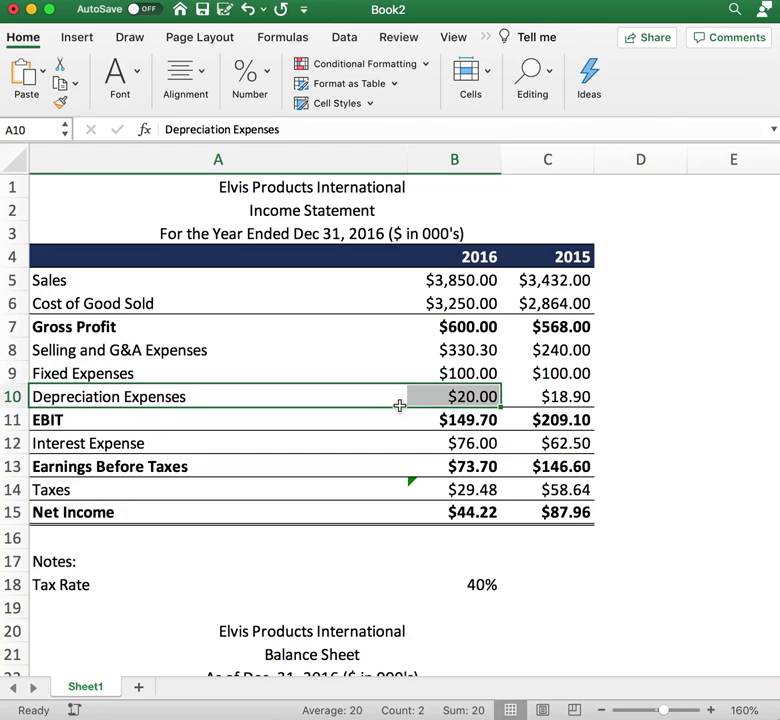
# - Return to Depreciation Expense on the cash flow statement and inspect its formula link in B49
pyautogui.scroll(-4, 449, 453)
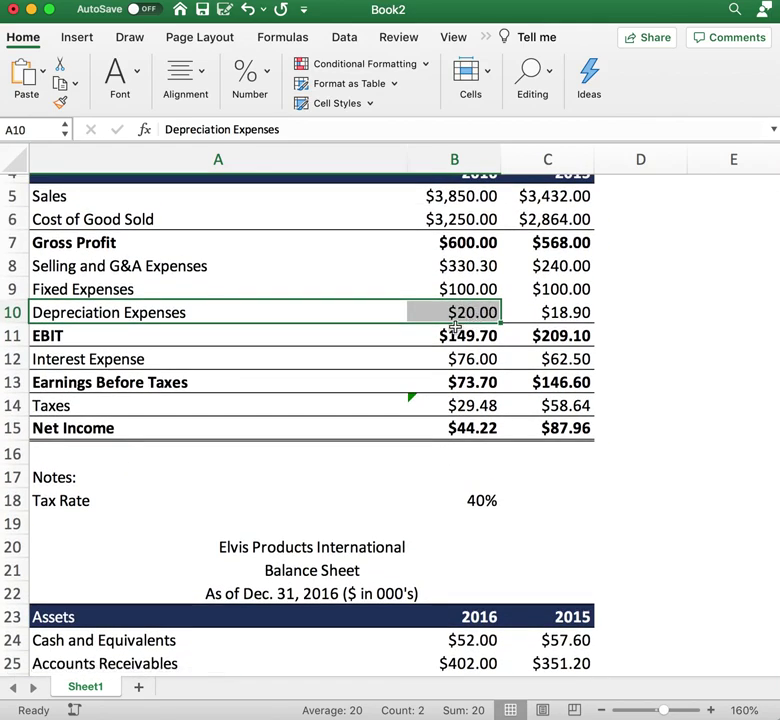
pyautogui.scroll(-13, 440, 393)
pyautogui.scroll(-20, 438, 393)
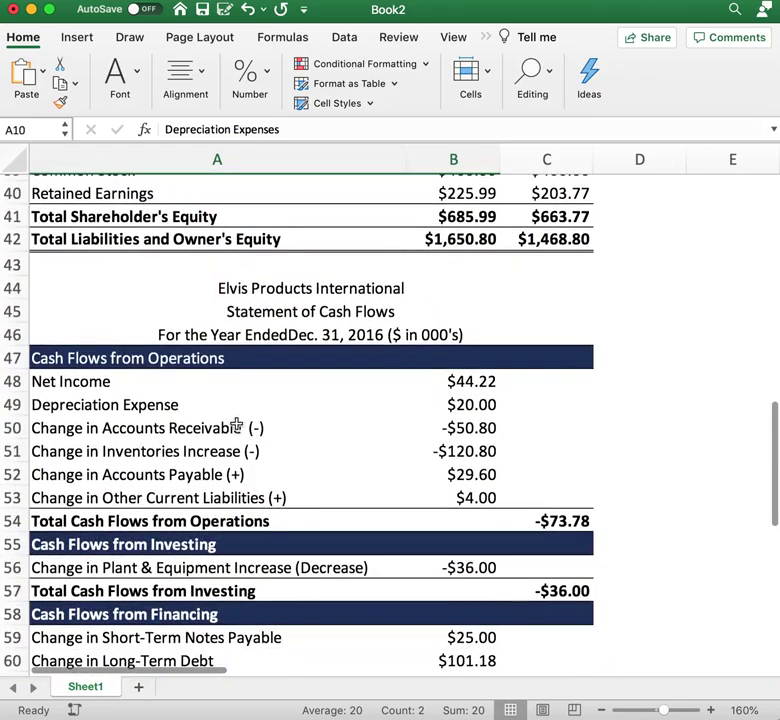
pyautogui.click(486, 406)
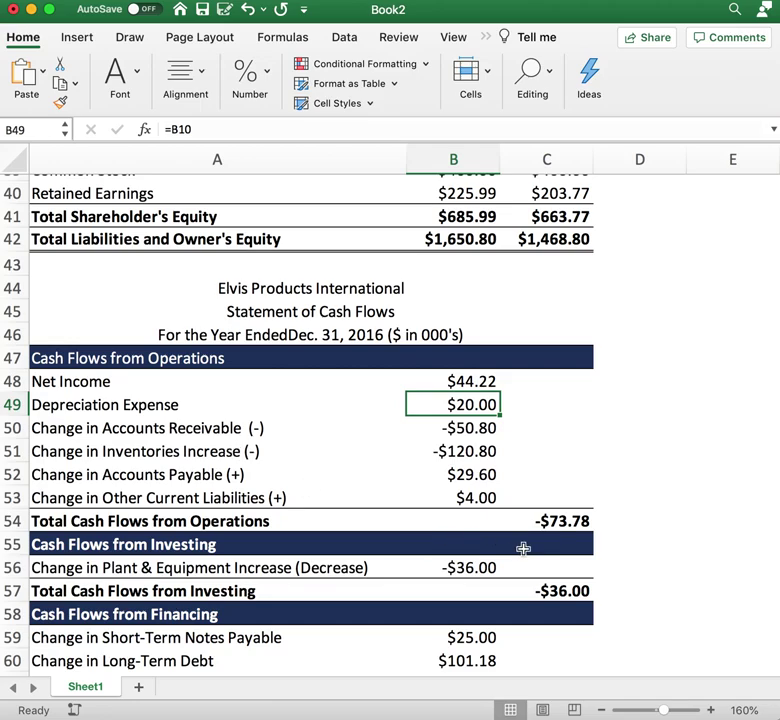
# - Trace the Total Cash Flows from Operations formula in C54 to its component cells B48 through B53, leaving it as it is
pyautogui.click(557, 524)
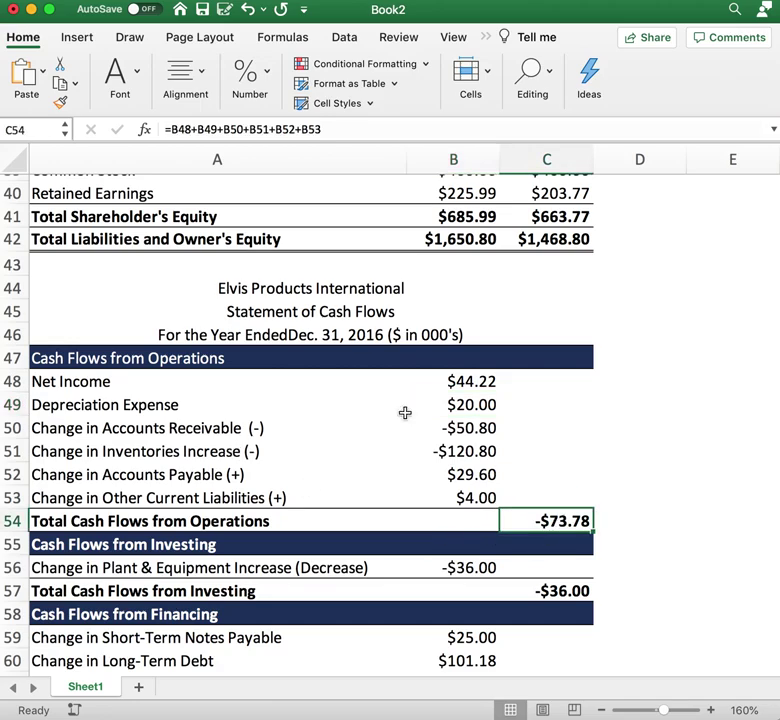
pyautogui.click(365, 134)
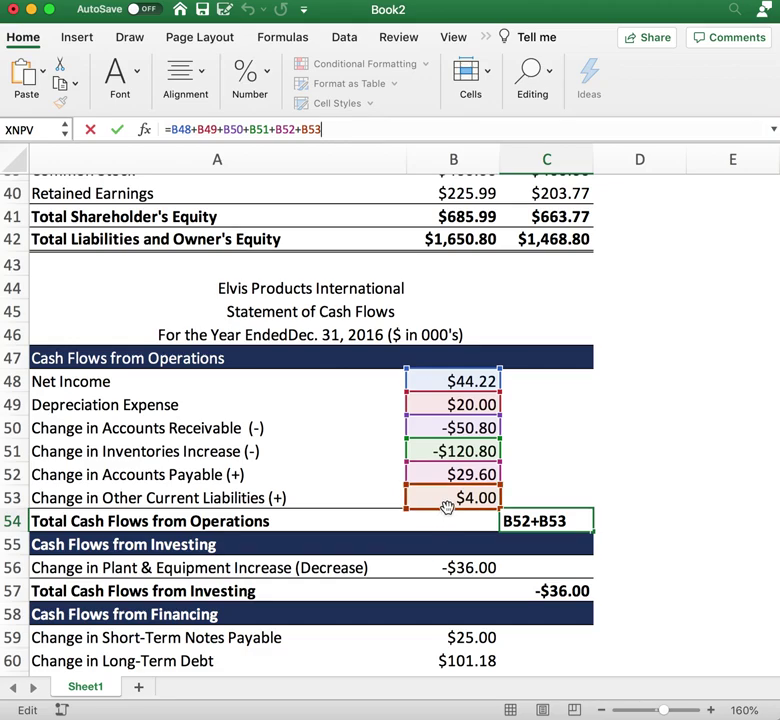
pyautogui.press('Return')
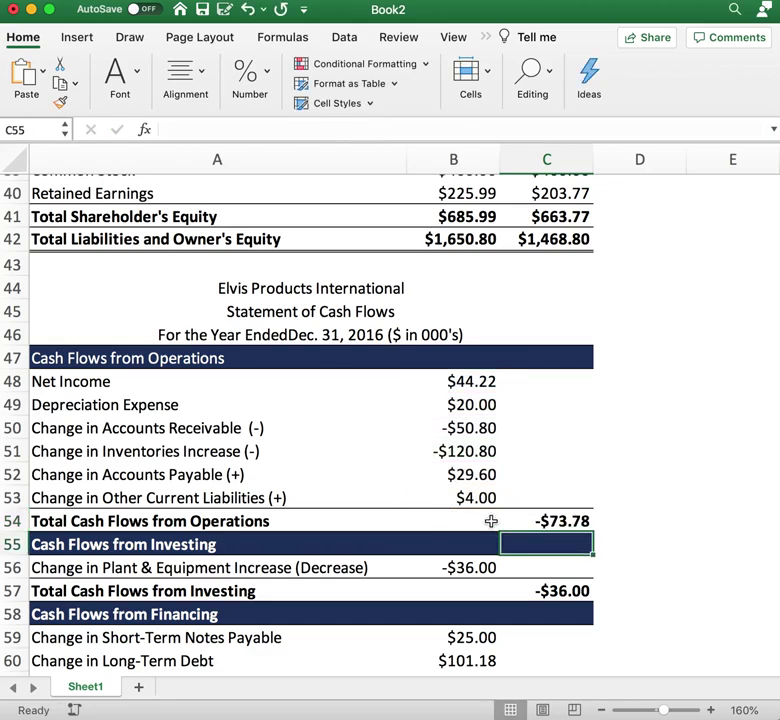
pyautogui.click(559, 521)
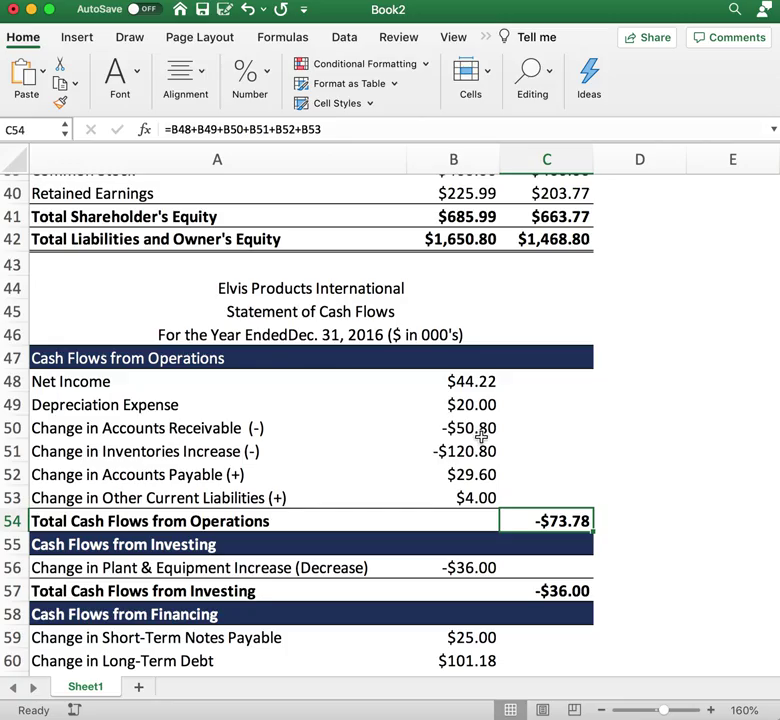
# - Trace the Change in Plant & Equipment formula in B56 to the 2015 and 2016 Plant & Equipment cells on the balance sheet
pyautogui.scroll(-5, 480, 437)
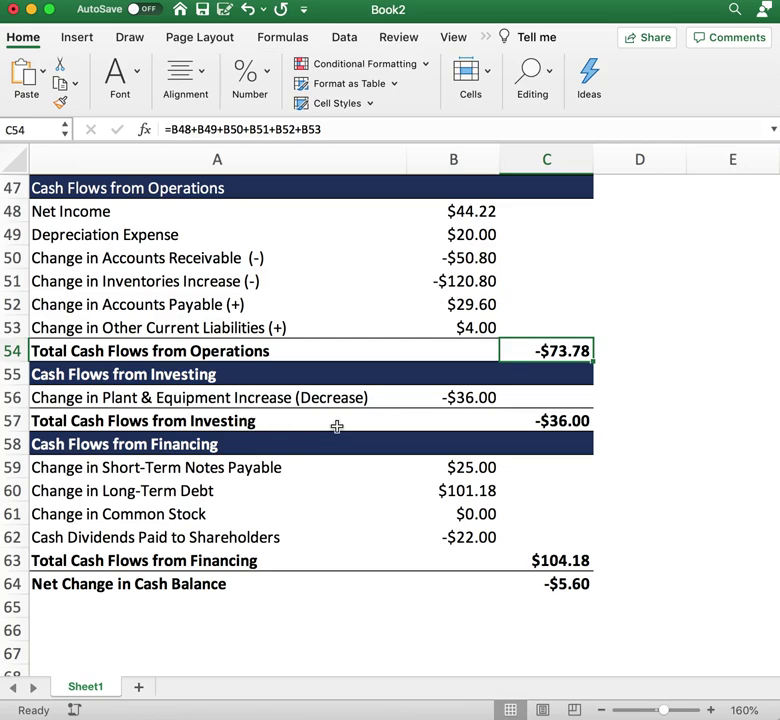
pyautogui.click(467, 397)
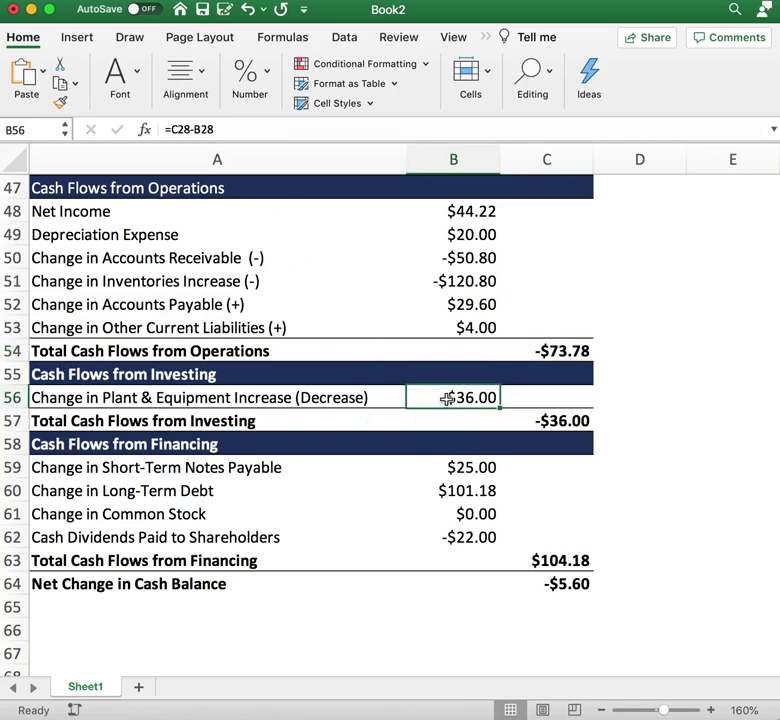
pyautogui.click(295, 131)
pyautogui.scroll(5, 395, 395)
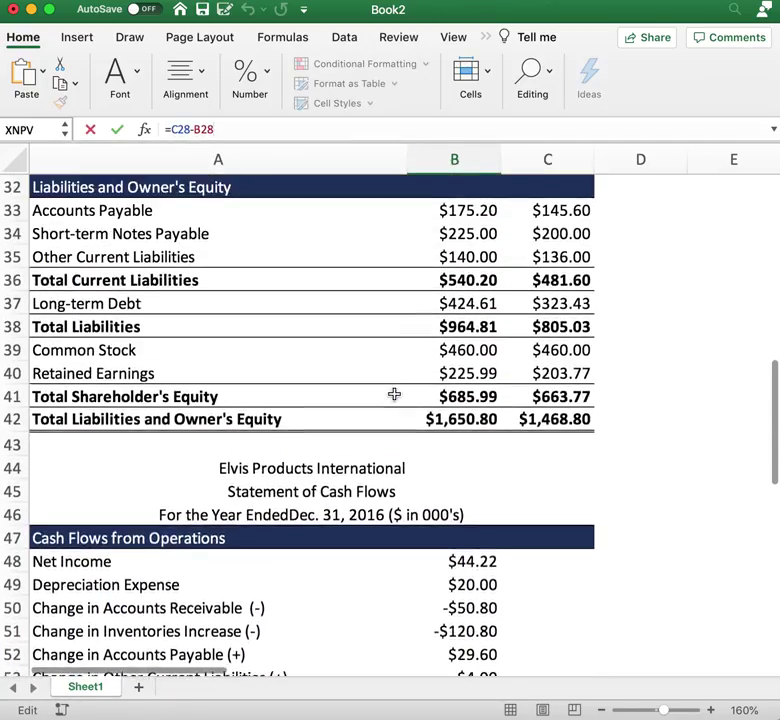
pyautogui.scroll(4, 394, 395)
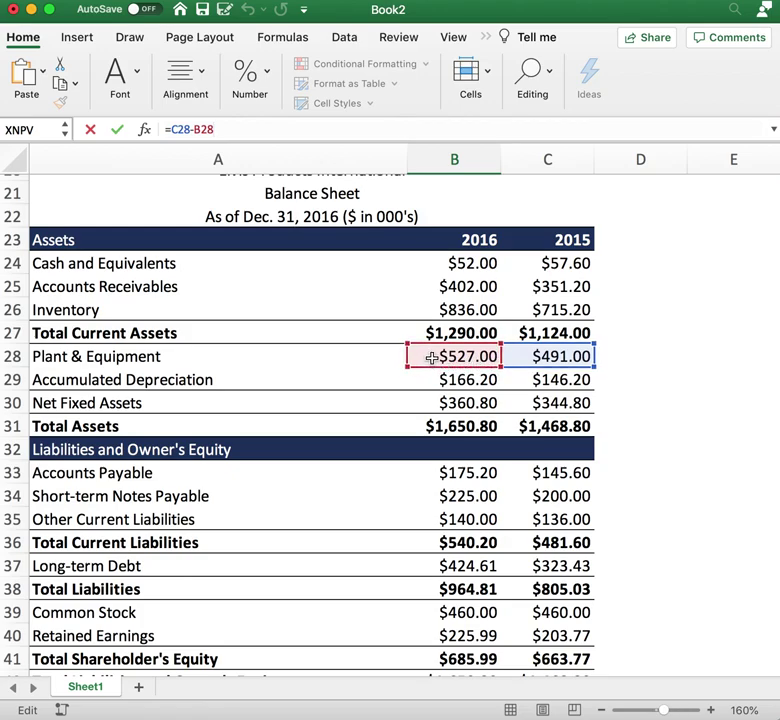
pyautogui.scroll(-6, 427, 399)
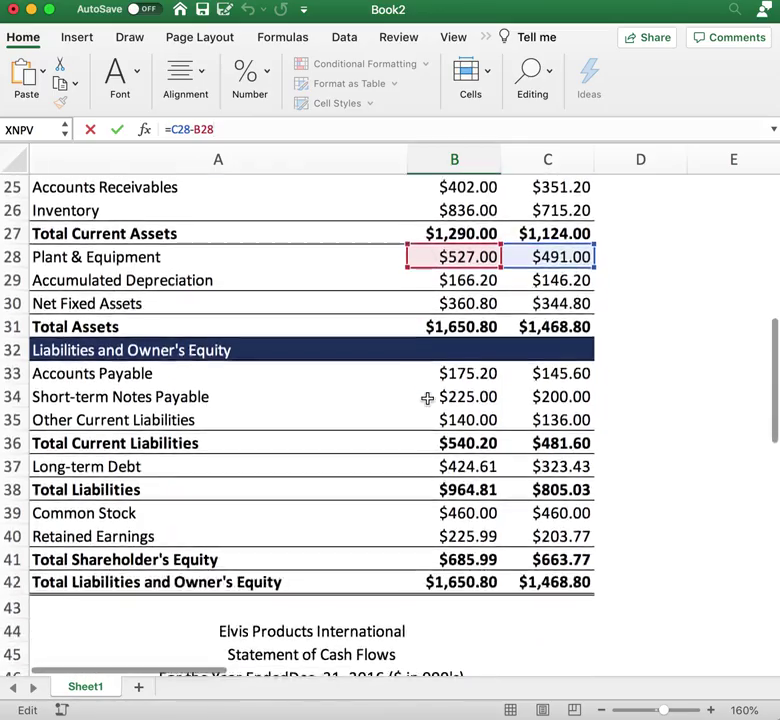
pyautogui.scroll(-2, 427, 400)
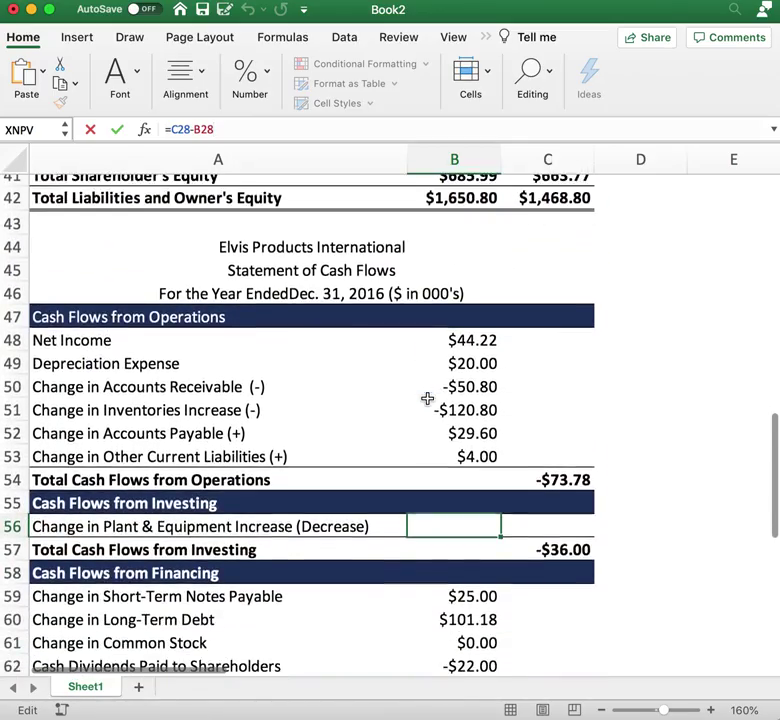
pyautogui.click(637, 552)
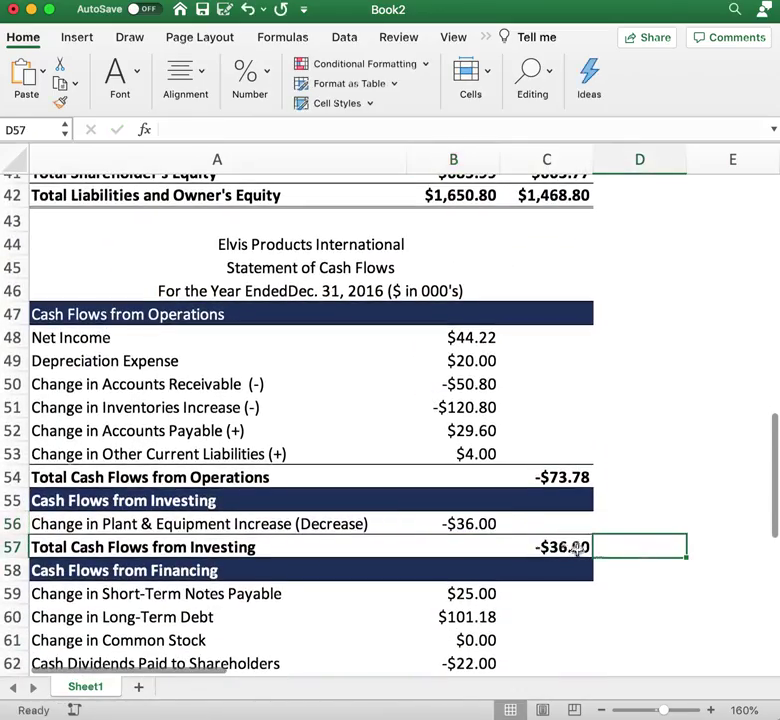
# - Compare Change in Plant & Equipment in B56 with the Total Cash Flows from Investing formula in C57
pyautogui.click(481, 520)
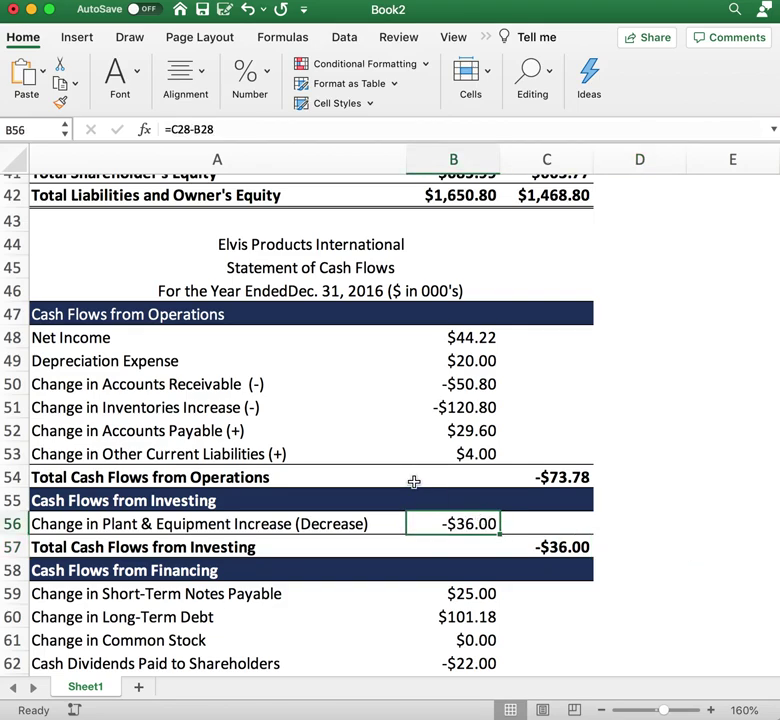
pyautogui.click(570, 549)
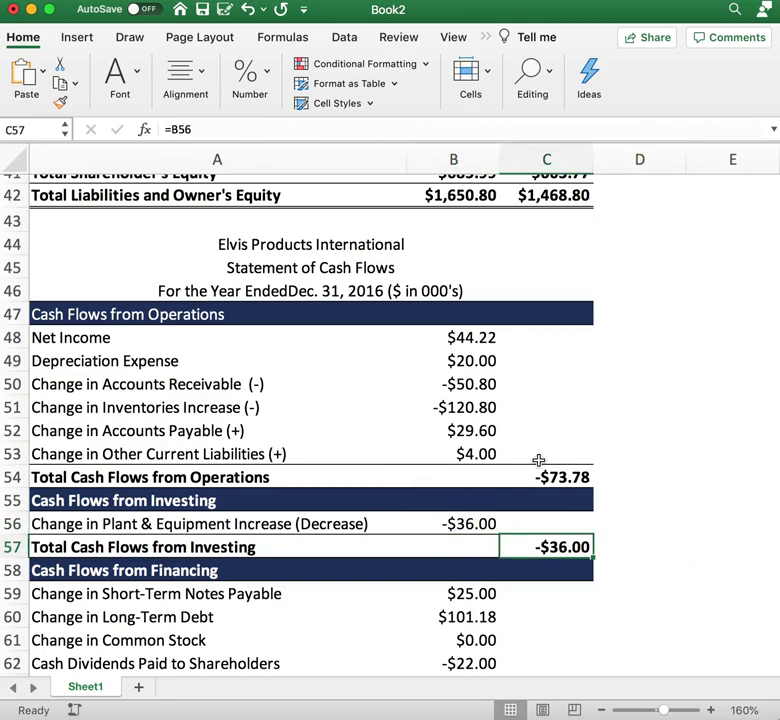
pyautogui.scroll(-2, 540, 460)
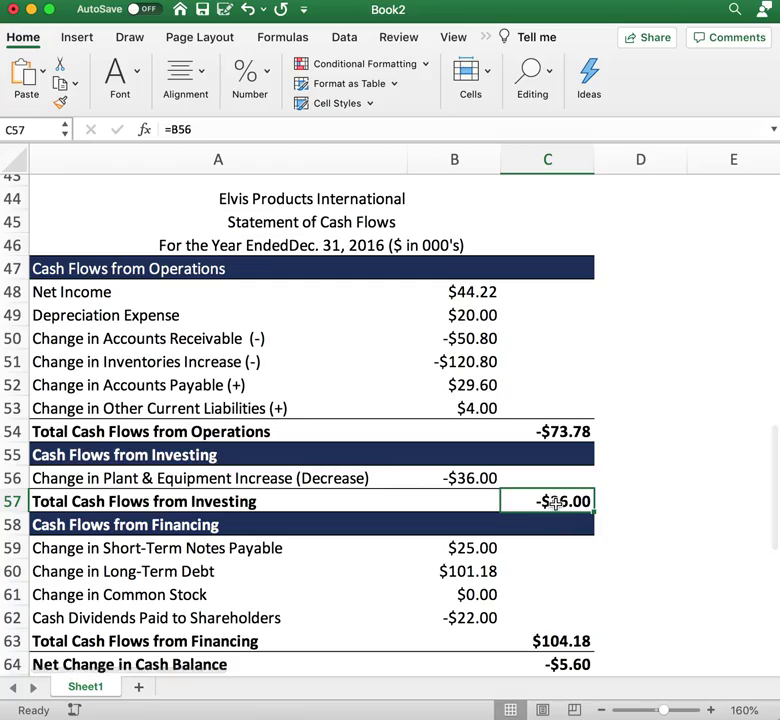
# - Review the Cash Flows from Financing heading and Short-Term Notes Payable label, contrasting them with the Cash Flows from Operations items in A47:A53
pyautogui.scroll(-1, 552, 502)
pyautogui.scroll(-3, 555, 504)
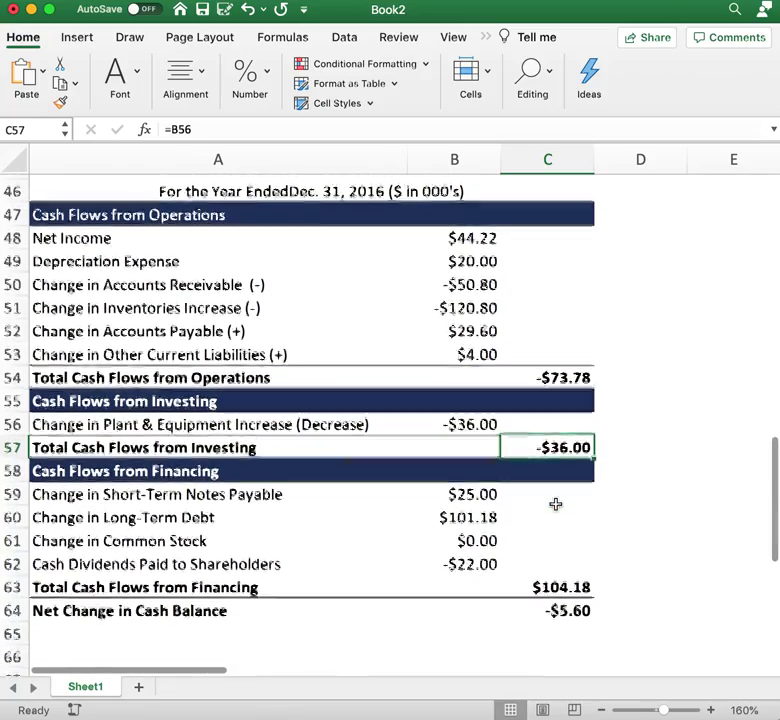
pyautogui.scroll(2, 555, 504)
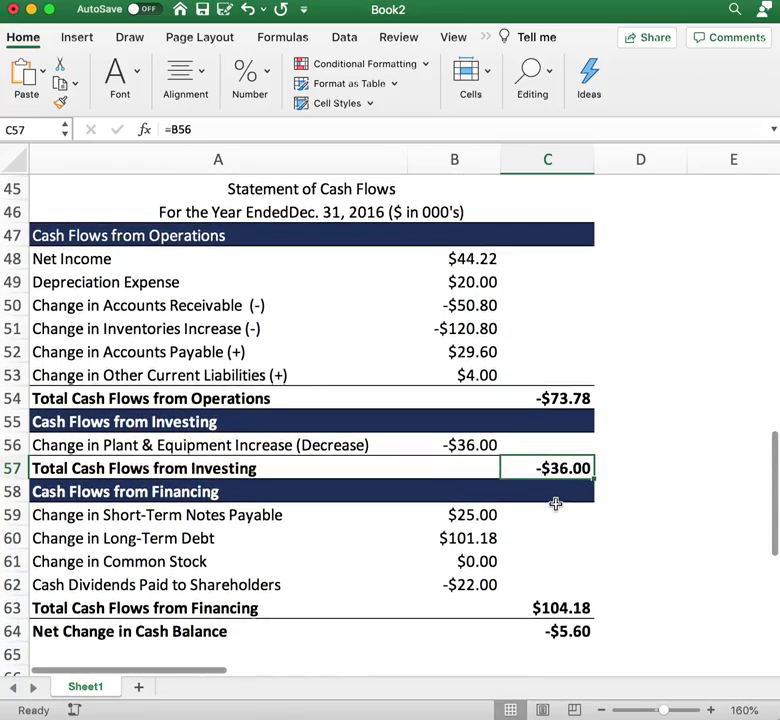
pyautogui.scroll(2, 555, 503)
pyautogui.scroll(-3, 555, 504)
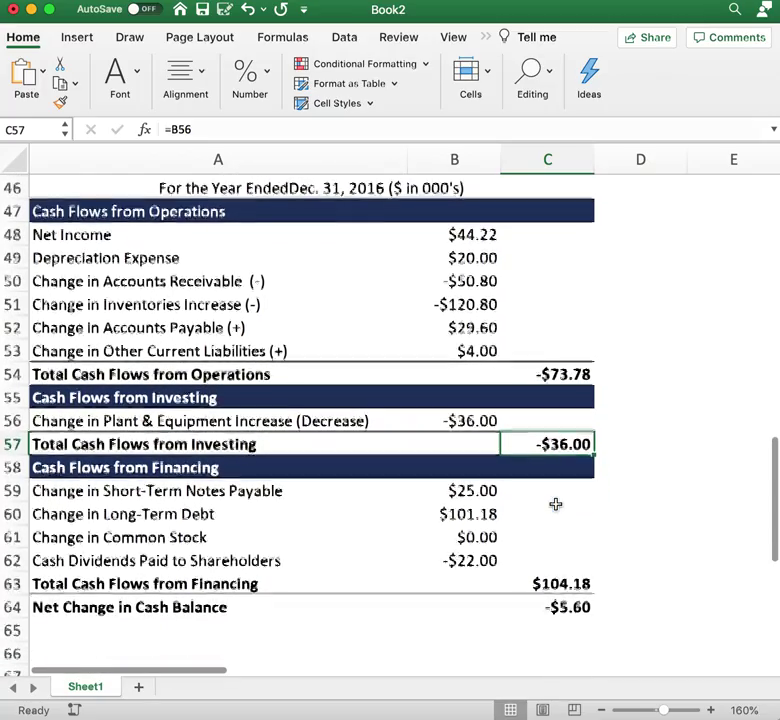
pyautogui.click(122, 462)
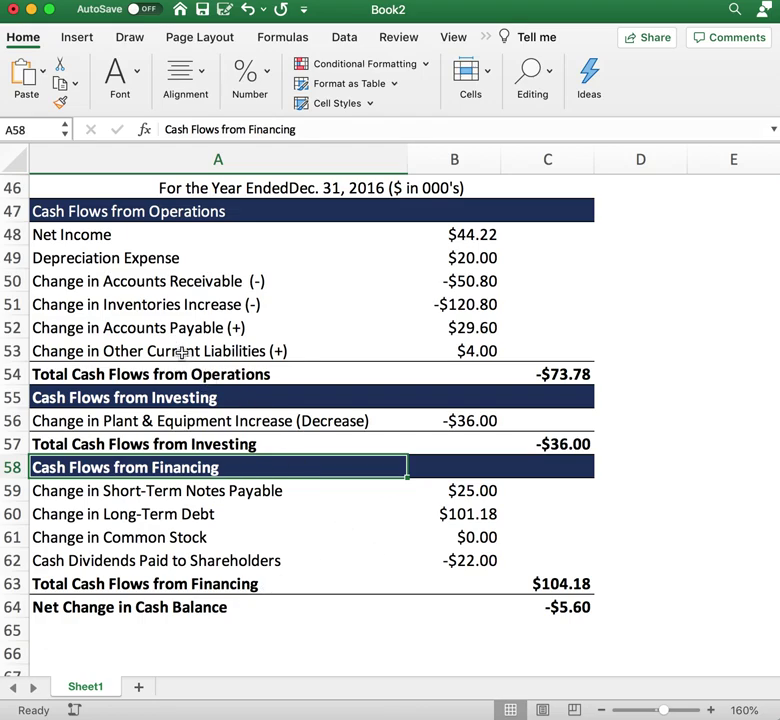
pyautogui.click(200, 491)
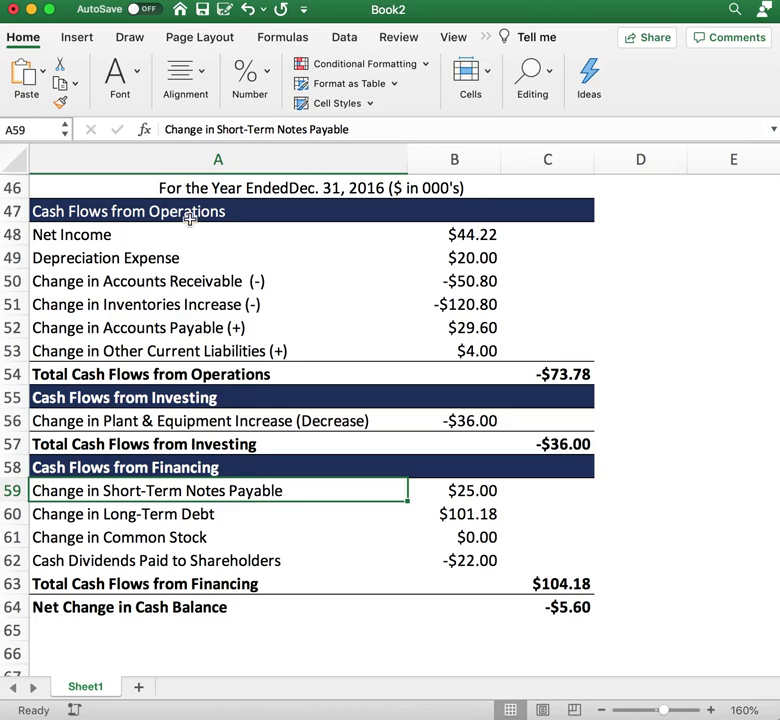
pyautogui.moveTo(118, 211); pyautogui.dragTo(149, 348)
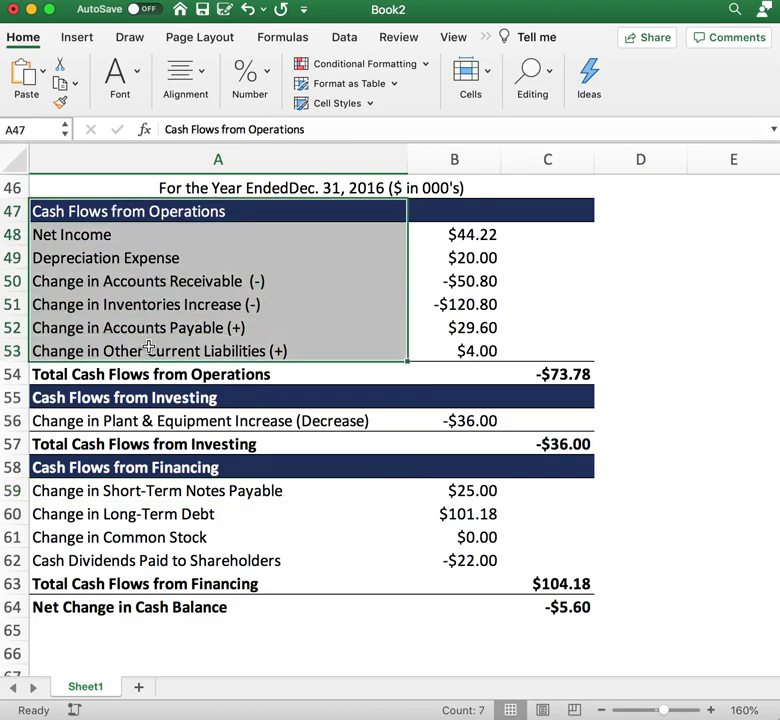
# - Trace the Change in Short-Term Notes Payable formula in B59 to the 2016 and 2015 balance sheet cells B34 and C34
pyautogui.click(198, 496)
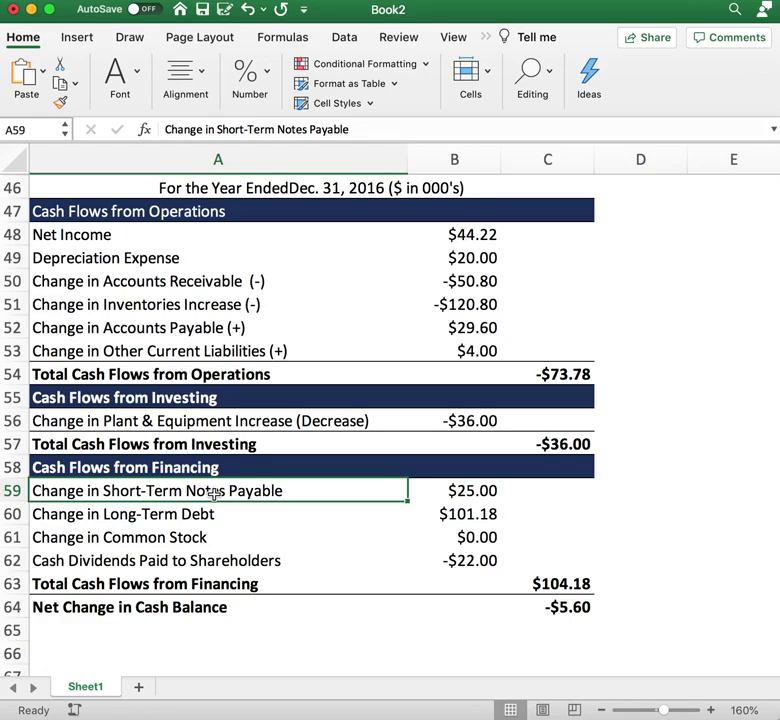
pyautogui.click(474, 495)
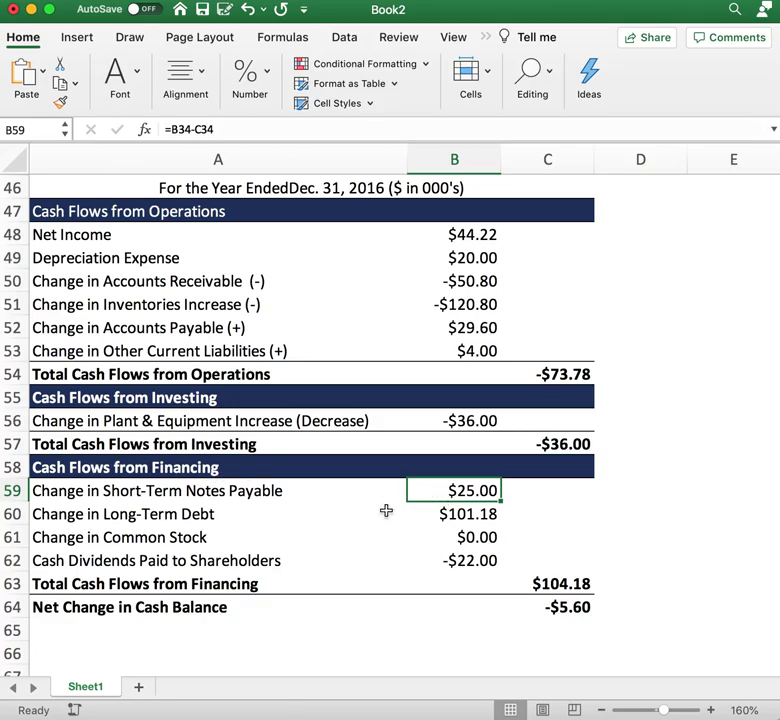
pyautogui.scroll(5, 433, 514)
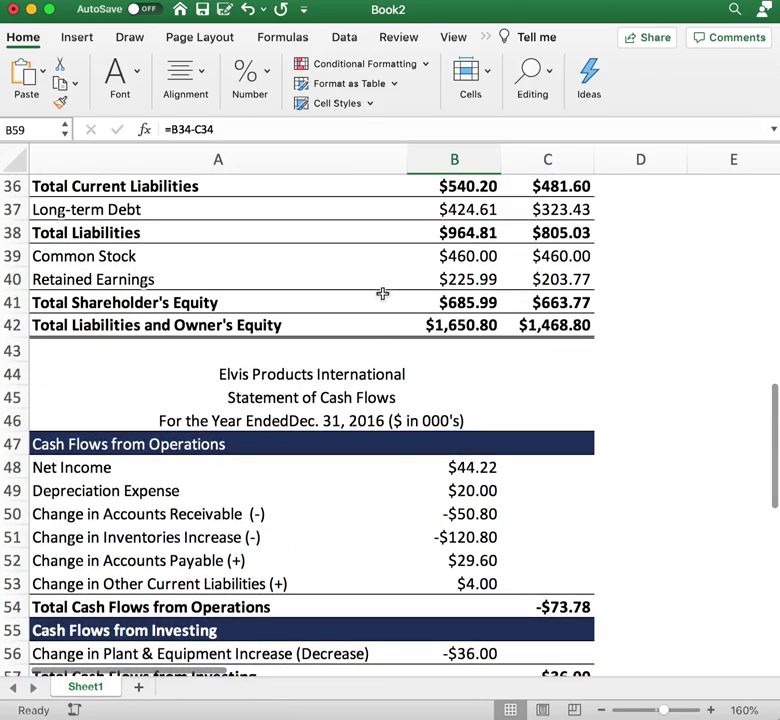
pyautogui.click(346, 129)
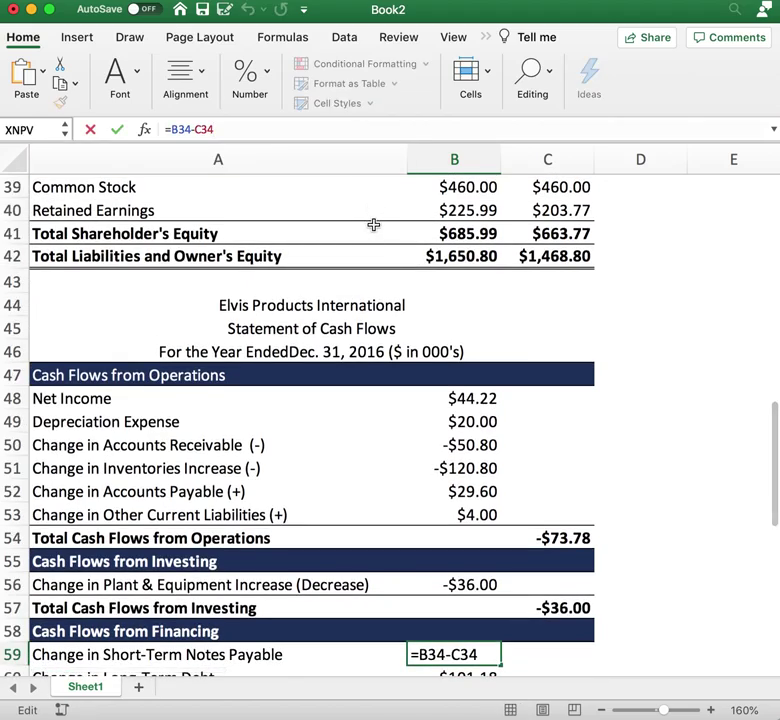
pyautogui.scroll(6, 373, 224)
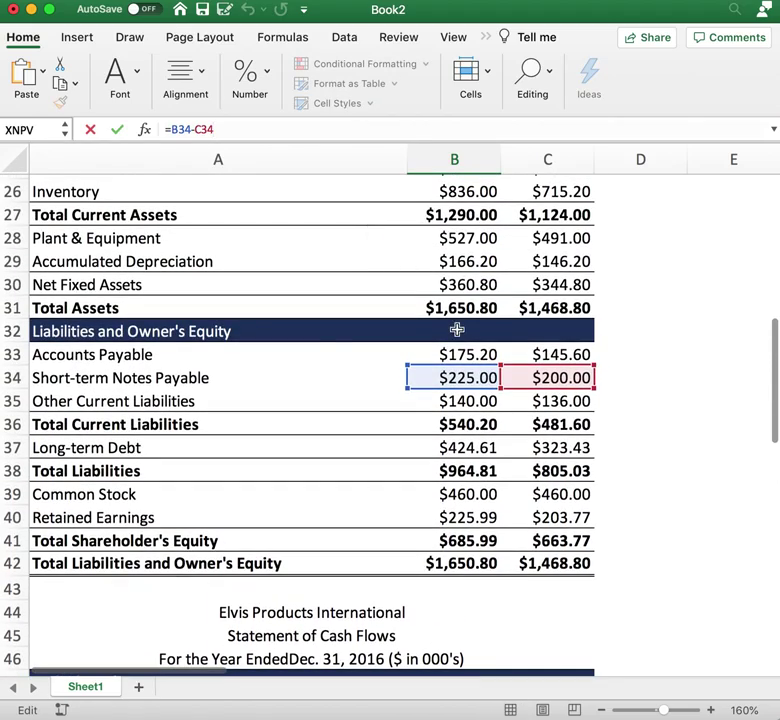
pyautogui.scroll(1, 530, 430)
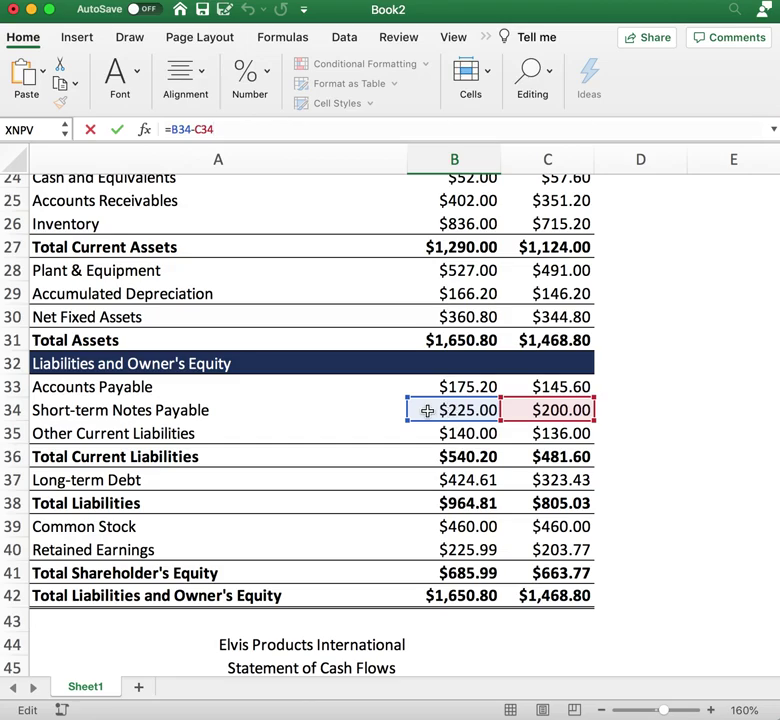
pyautogui.scroll(-8, 427, 410)
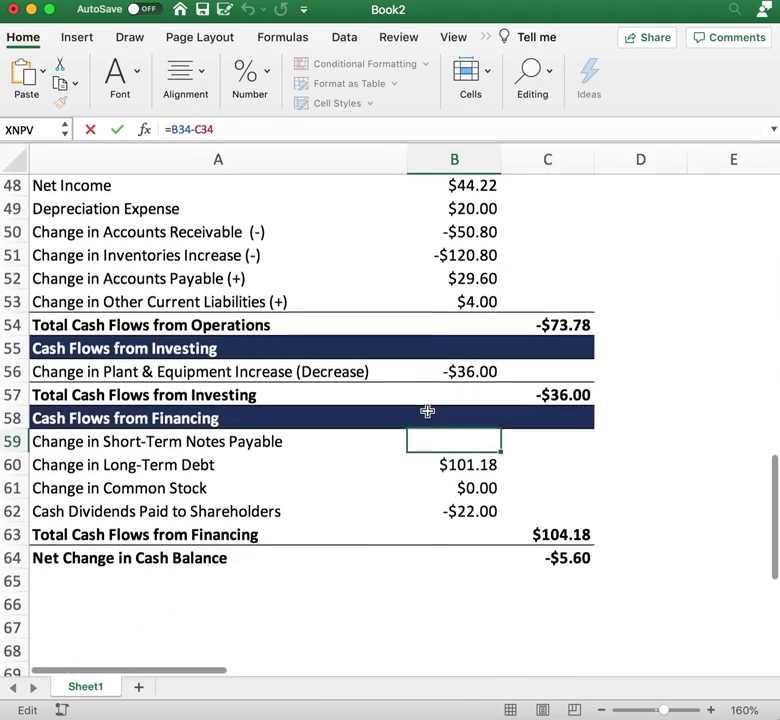
pyautogui.scroll(-1, 427, 410)
pyautogui.click(423, 555)
pyautogui.click(469, 424)
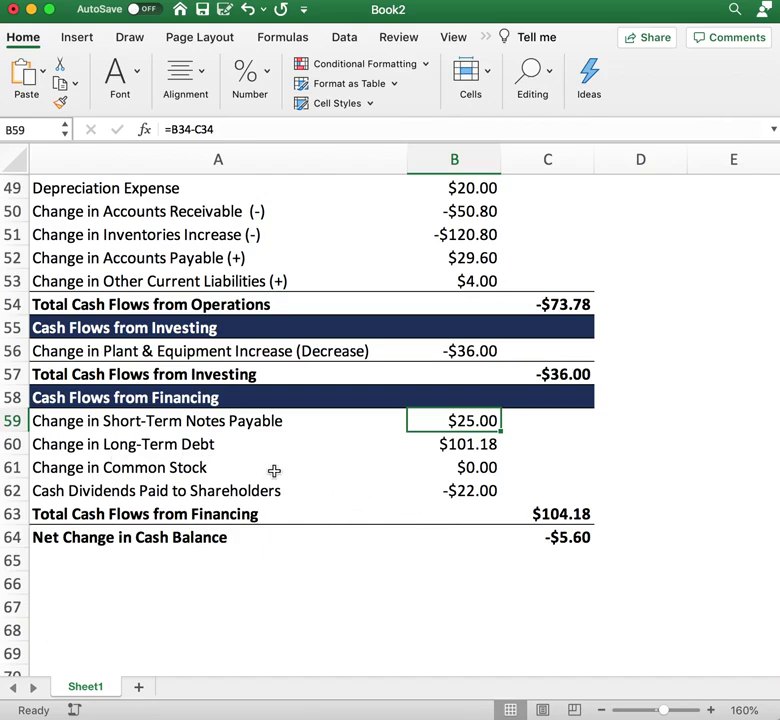
# - Trace the Change in Long-Term Debt formula in B60 to the balance sheet's Long-term Debt cells B37 and C37
pyautogui.click(458, 448)
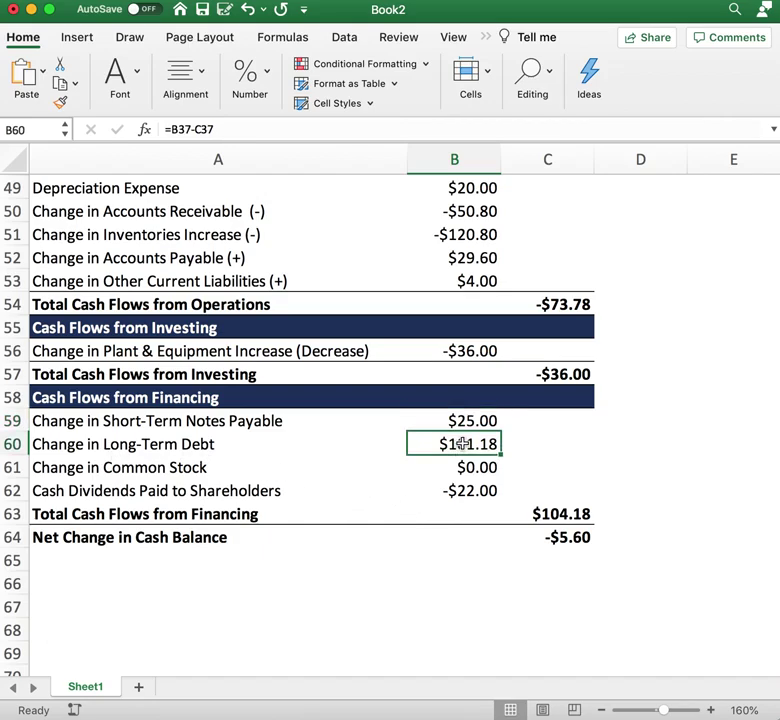
pyautogui.click(267, 128)
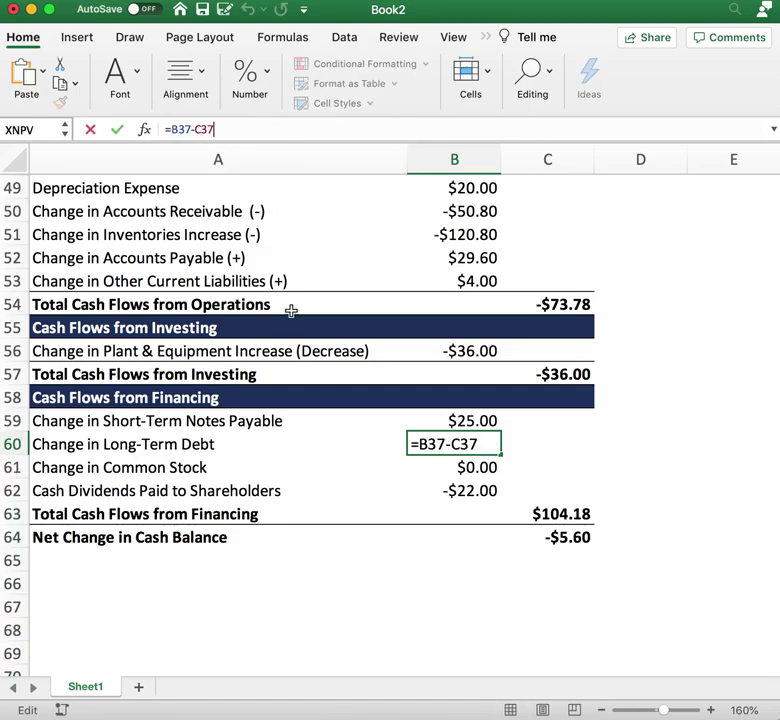
pyautogui.scroll(8, 291, 310)
pyautogui.scroll(2, 291, 310)
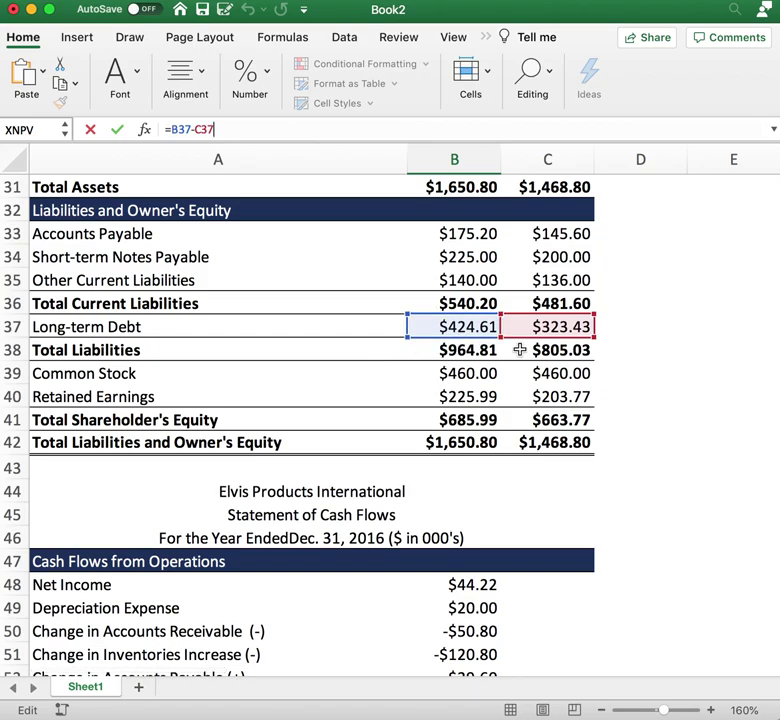
pyautogui.scroll(1, 493, 357)
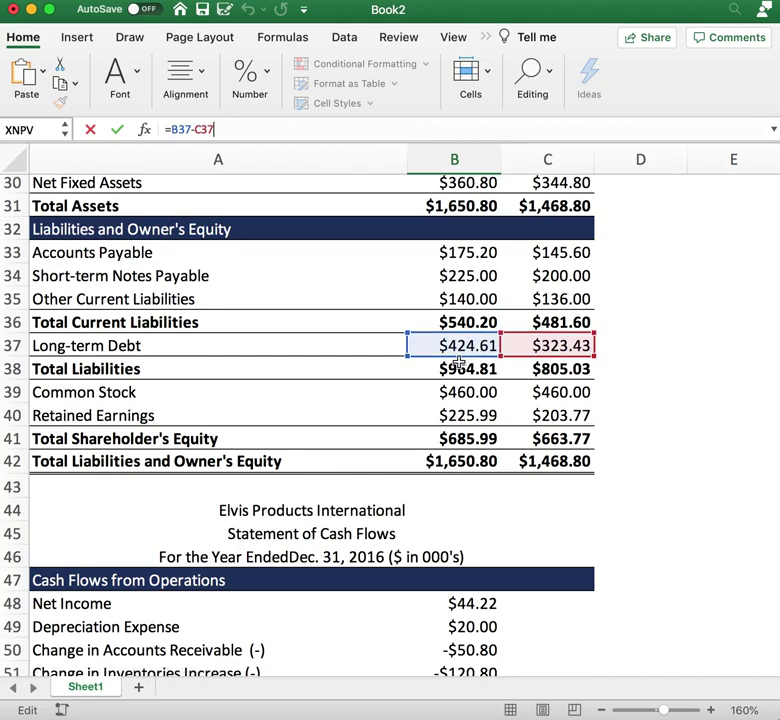
pyautogui.scroll(-8, 458, 362)
pyautogui.click(450, 557)
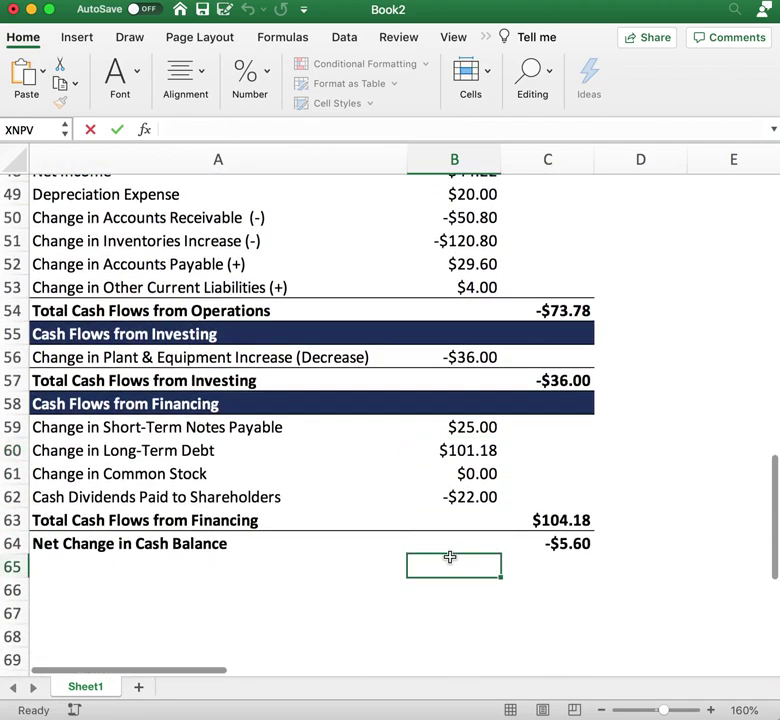
pyautogui.click(462, 452)
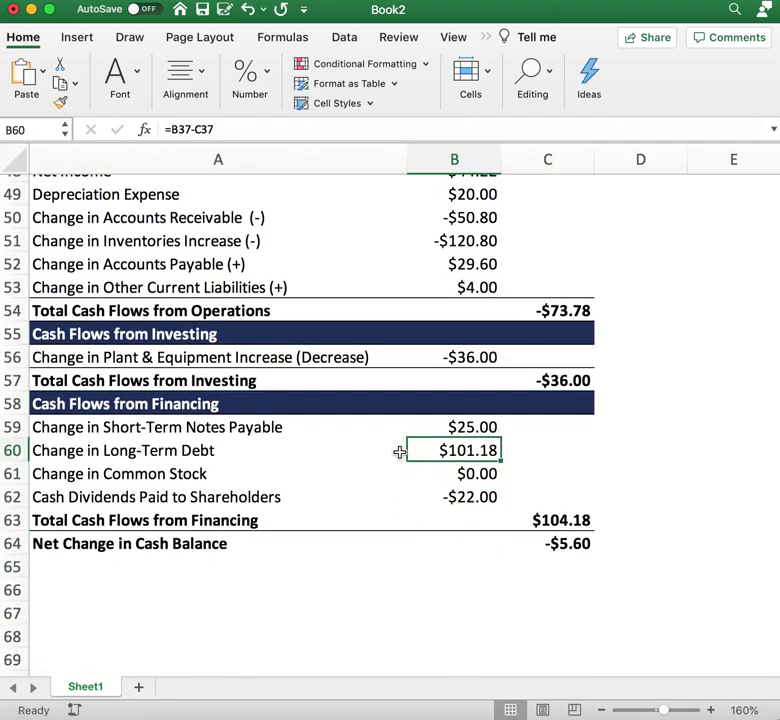
# - Trace the Change in Common Stock formula in B61 to the balance sheet's Common Stock cells B39 and C39
pyautogui.press('Down')
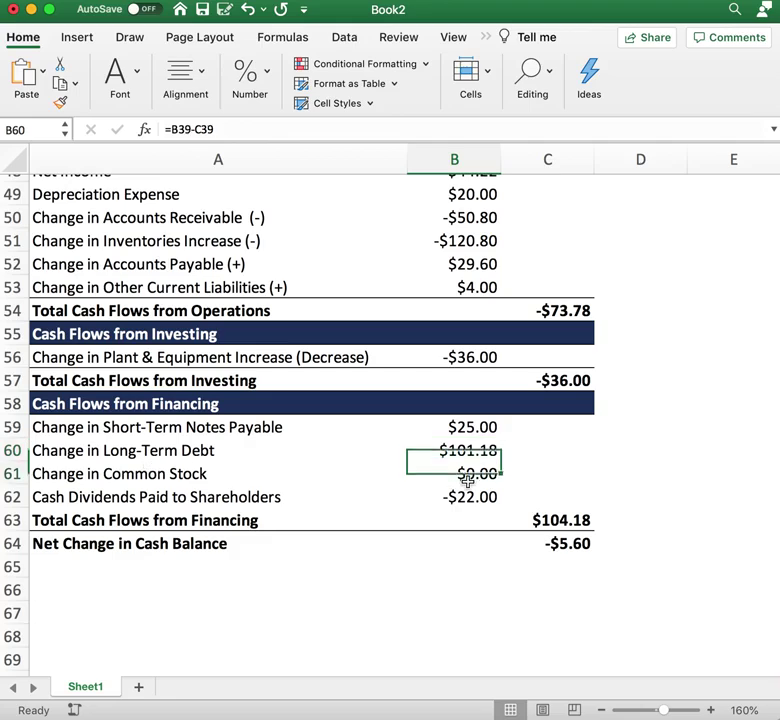
pyautogui.click(324, 132)
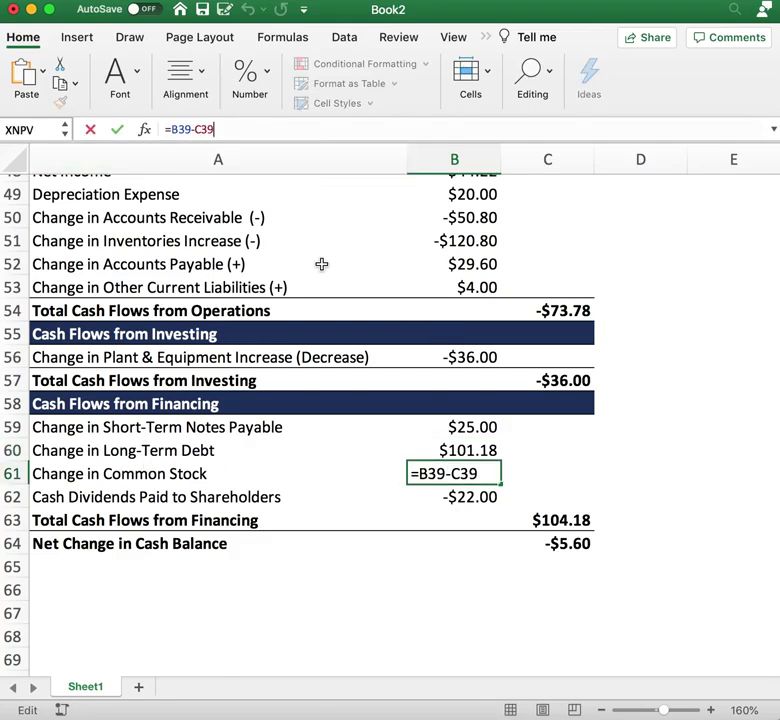
pyautogui.scroll(5, 321, 264)
pyautogui.scroll(3, 321, 264)
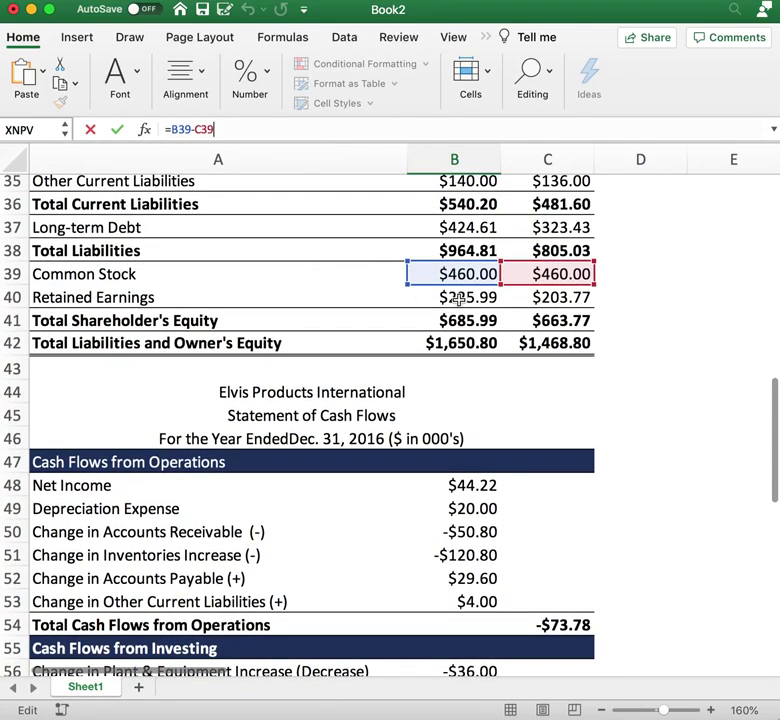
pyautogui.scroll(-5, 427, 362)
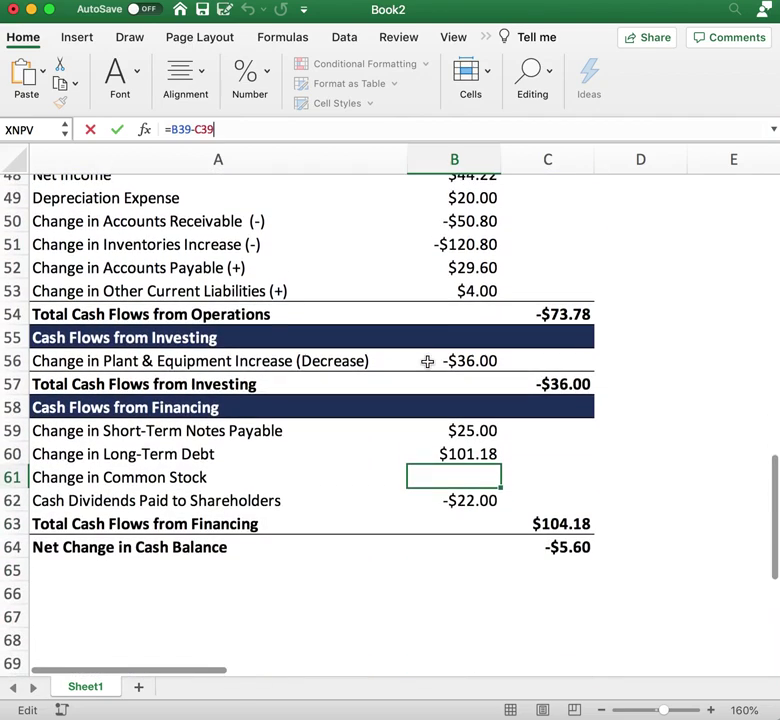
pyautogui.click(425, 572)
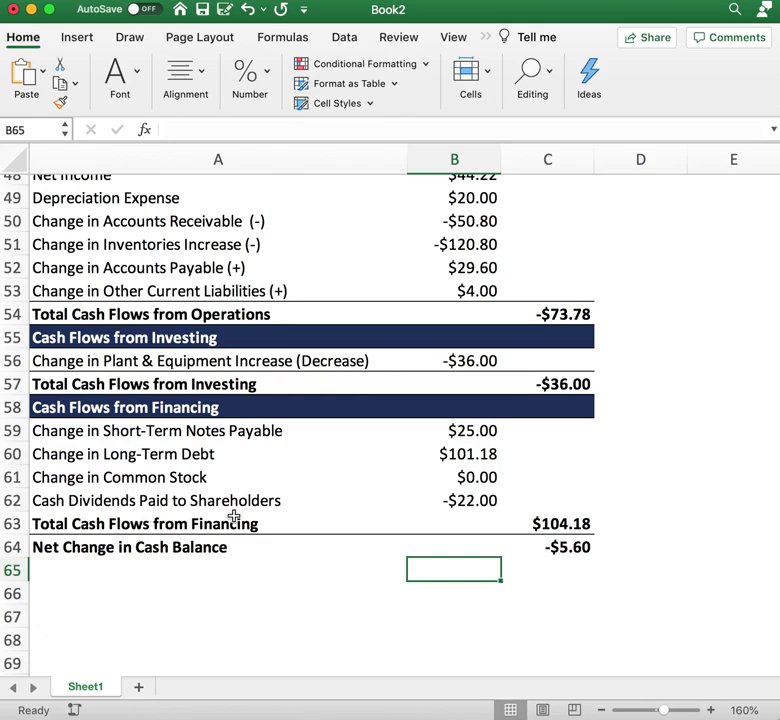
# - Trace the Cash Dividends Paid formula in B62 to Net Income in B15 and Retained Earnings in B40 and C40, keeping the formula as it is
pyautogui.click(474, 501)
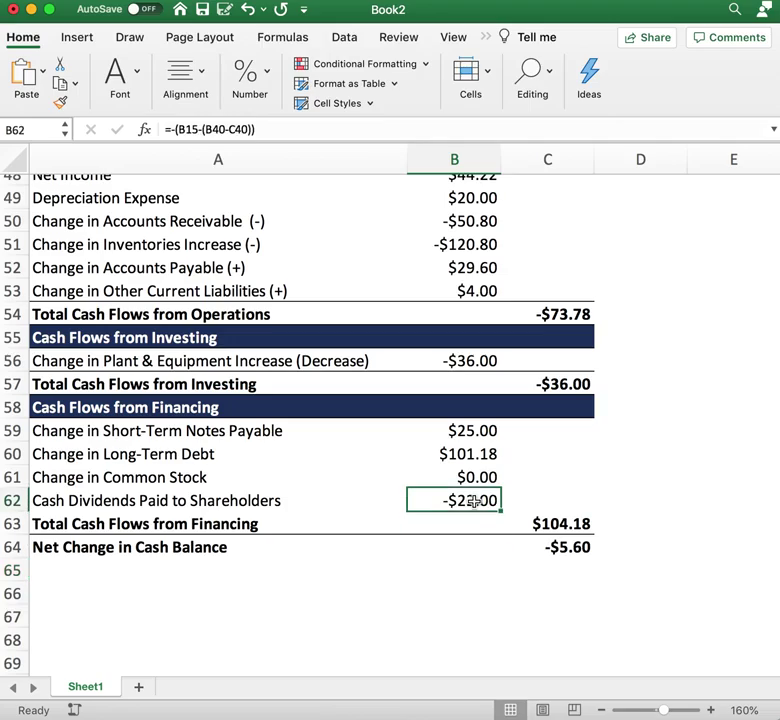
pyautogui.click(306, 126)
pyautogui.scroll(5, 407, 327)
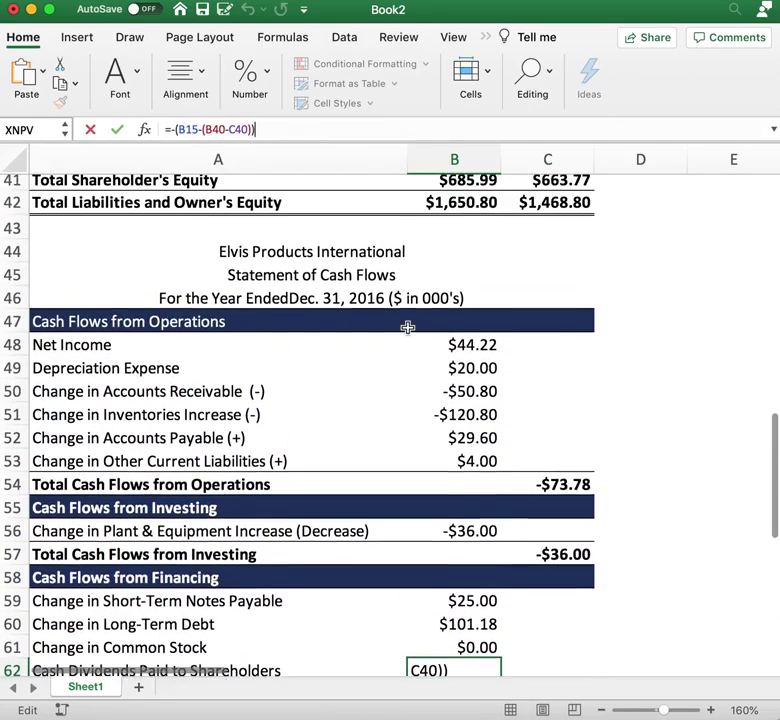
pyautogui.scroll(2, 407, 327)
pyautogui.scroll(-5, 407, 327)
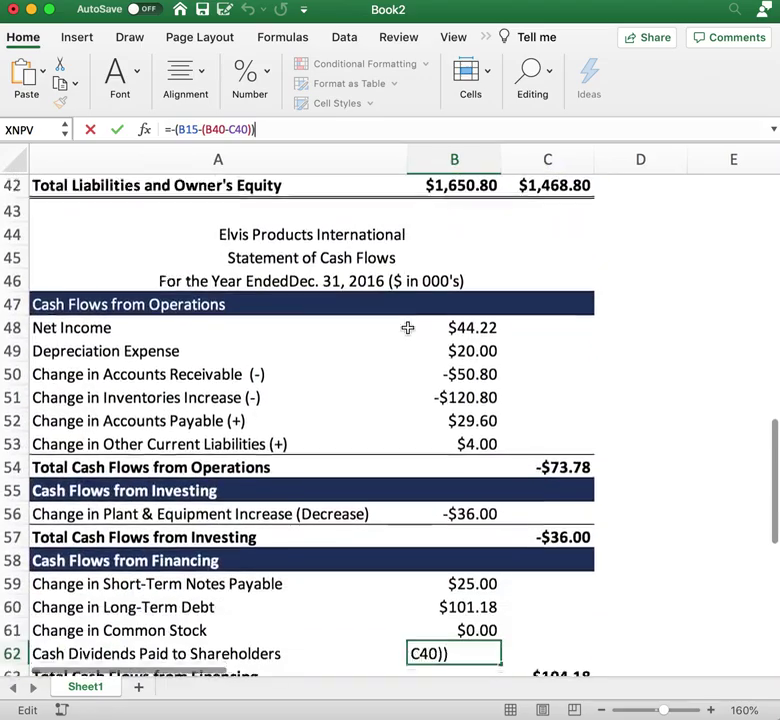
pyautogui.scroll(10, 407, 317)
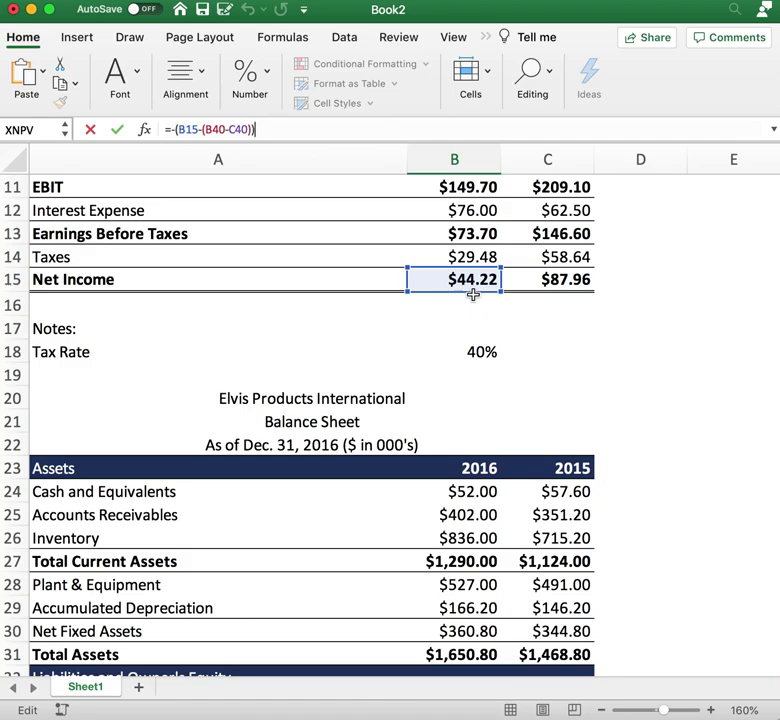
pyautogui.scroll(-6, 473, 294)
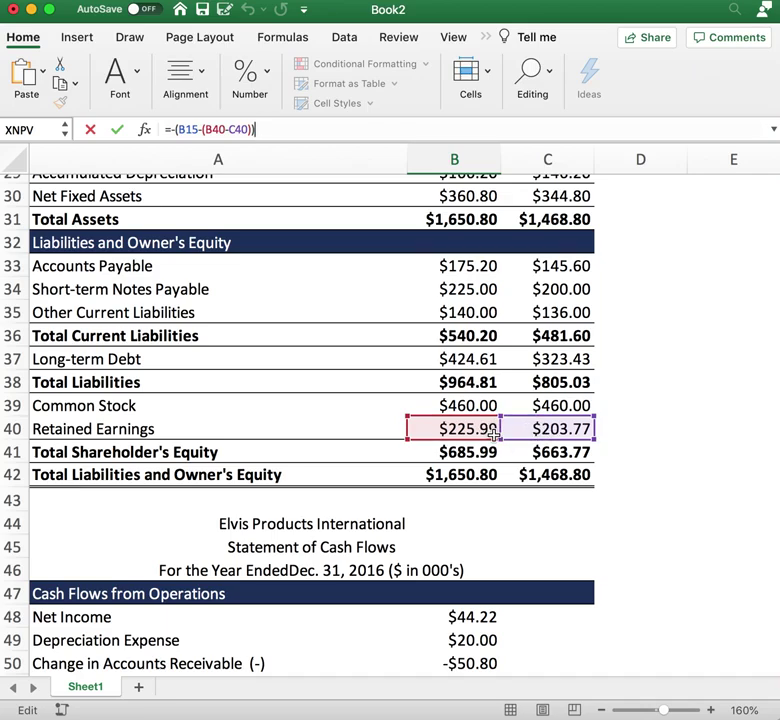
pyautogui.scroll(8, 507, 430)
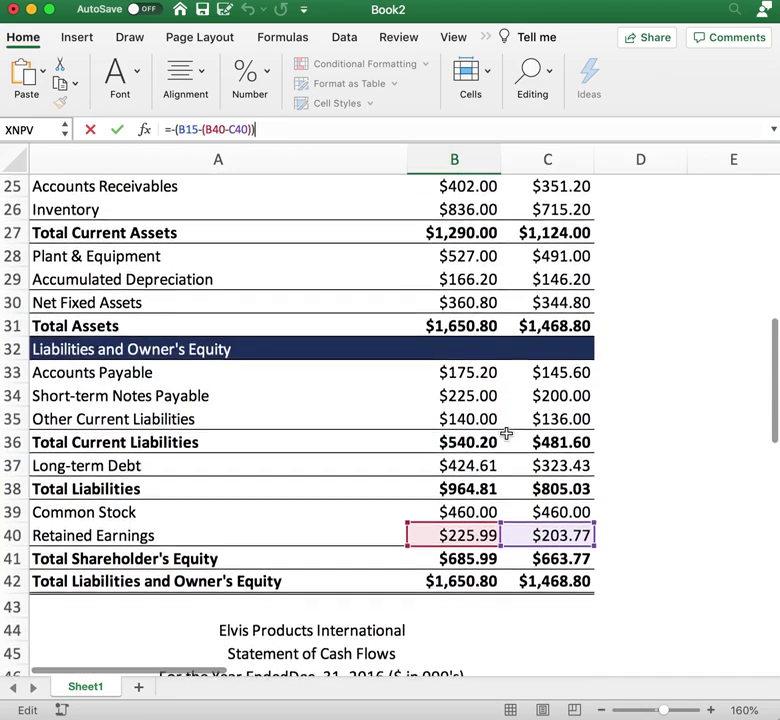
pyautogui.scroll(-6, 507, 432)
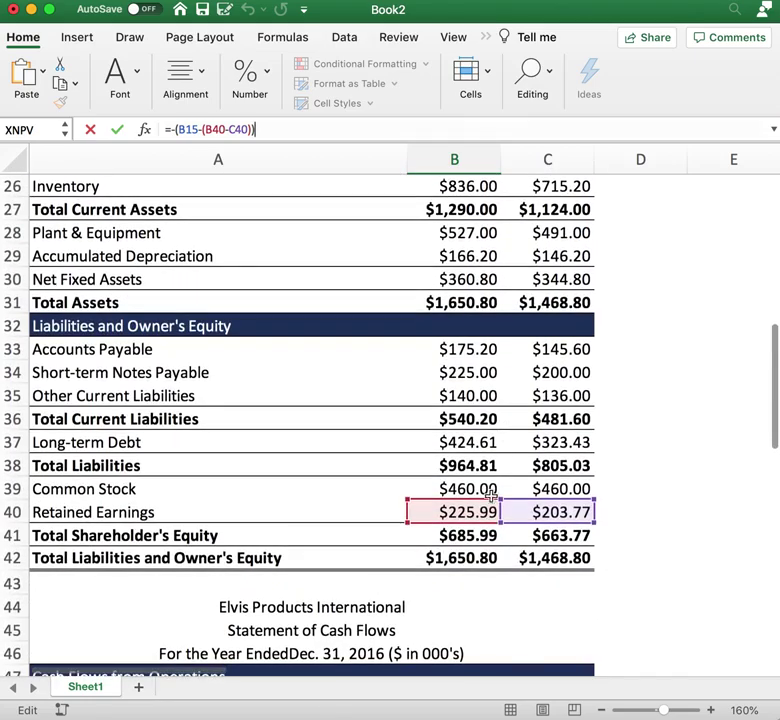
pyautogui.scroll(9, 505, 507)
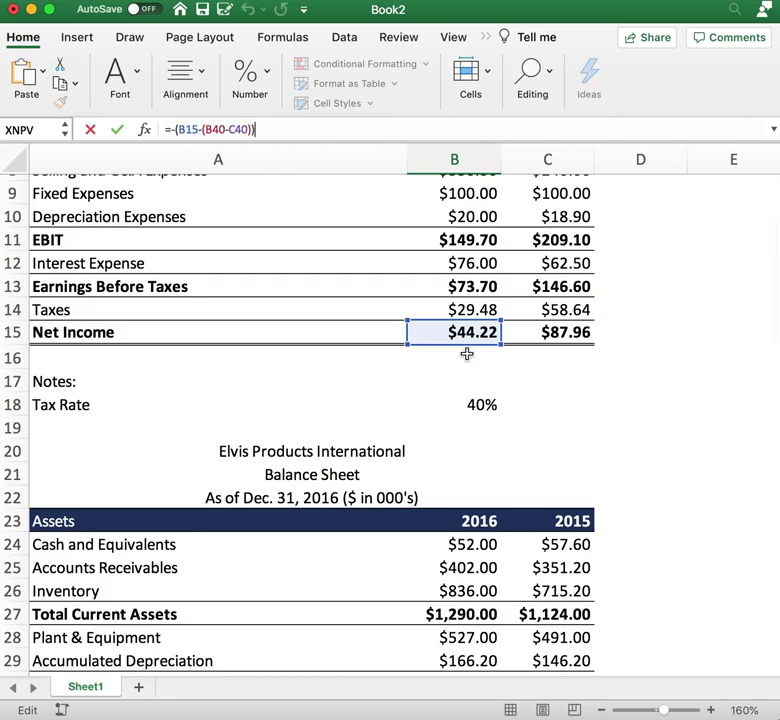
pyautogui.scroll(-20, 467, 355)
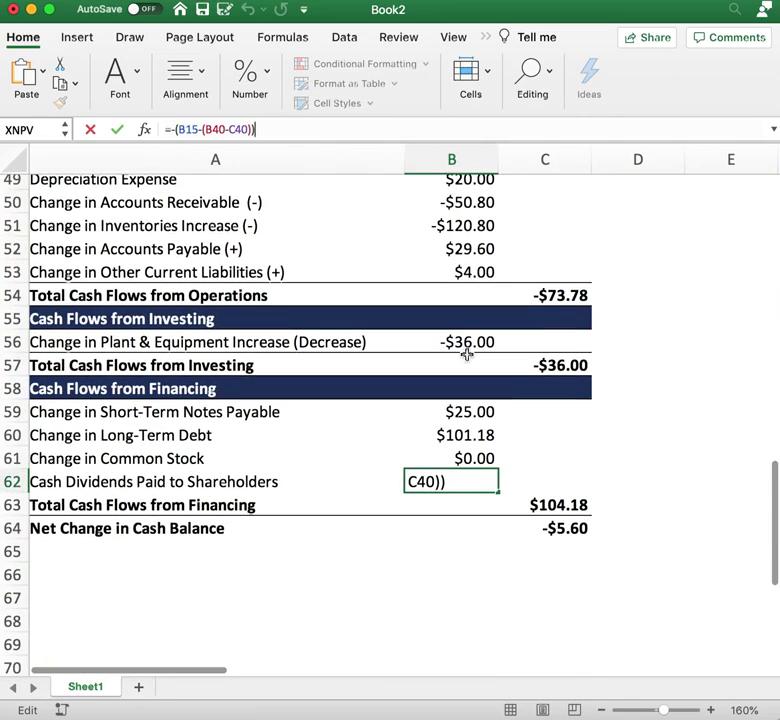
pyautogui.press('Return')
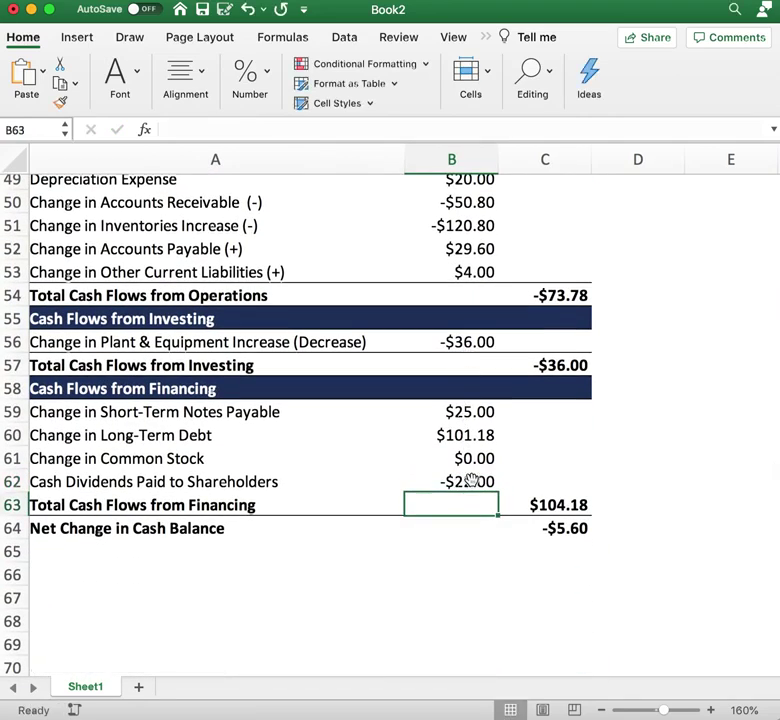
pyautogui.click(472, 481)
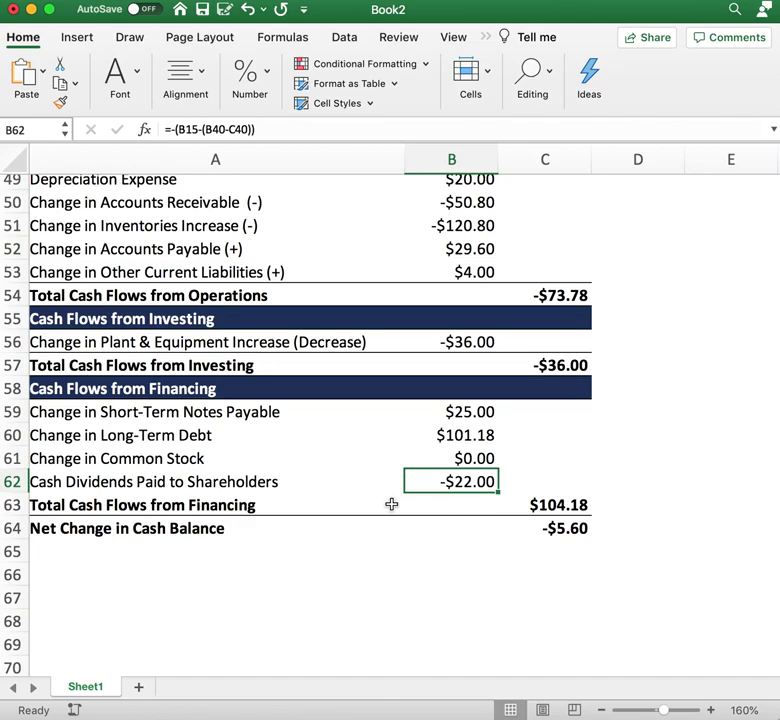
# - Trace the Total Cash Flows from Financing formula in C63 to its component cells B59 through B62
pyautogui.click(541, 506)
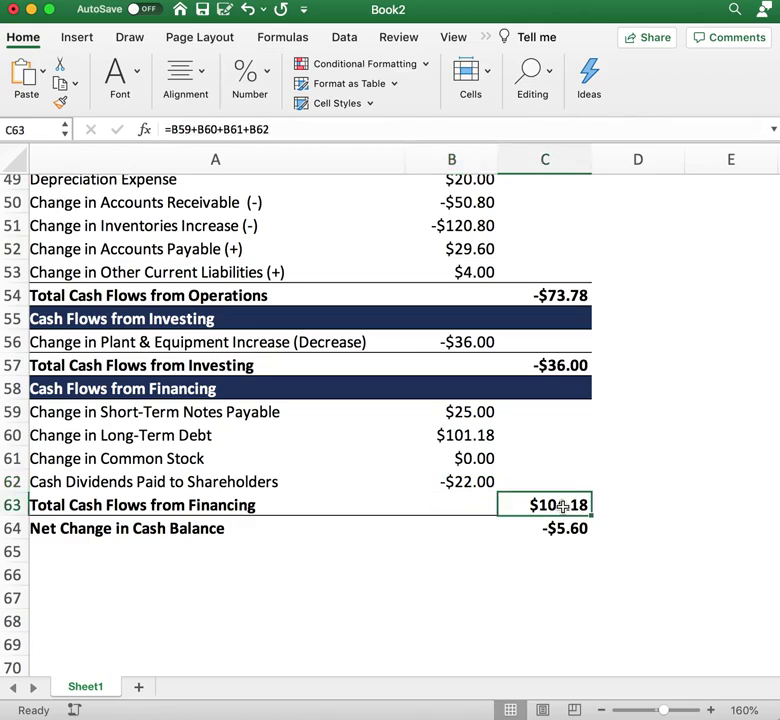
pyautogui.click(318, 128)
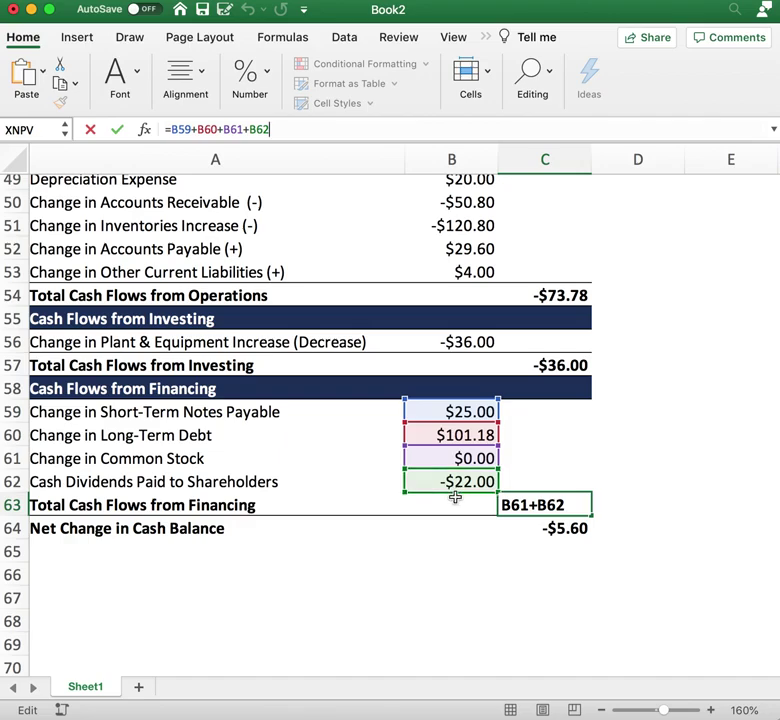
pyautogui.click(439, 618)
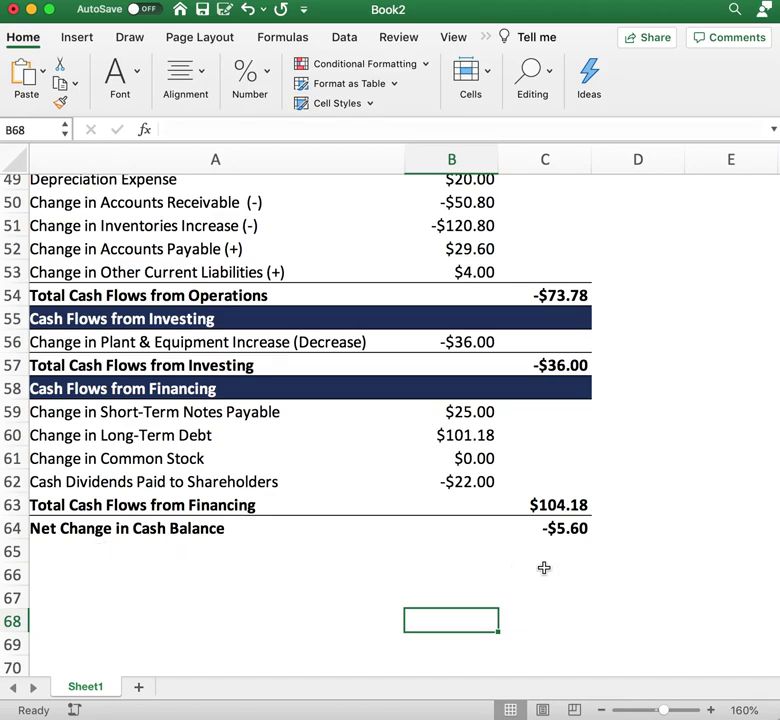
# - Trace the Net Change in Cash Balance formula in C64 to the operations, investing and financing totals in C54, C57 and C63
pyautogui.click(553, 528)
pyautogui.scroll(2, 421, 522)
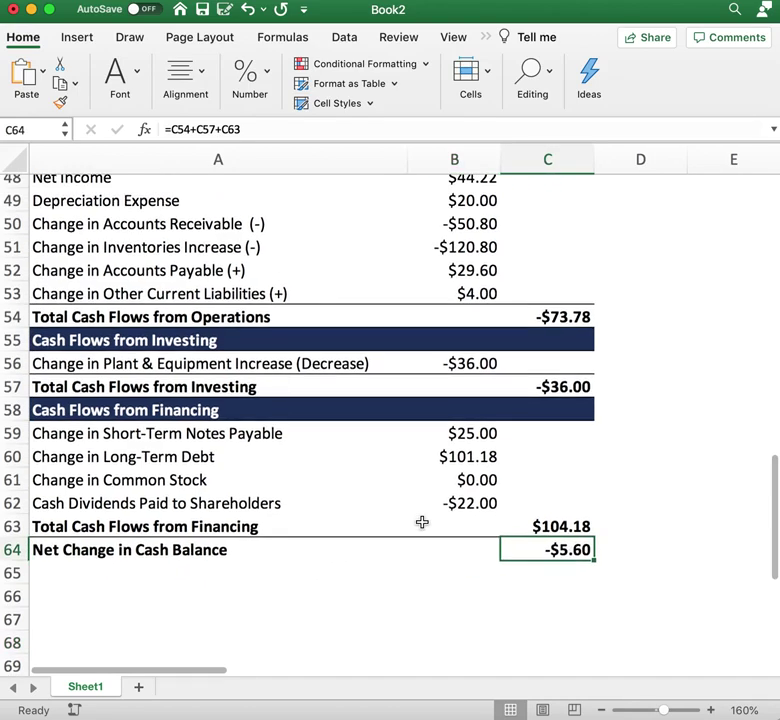
pyautogui.click(362, 125)
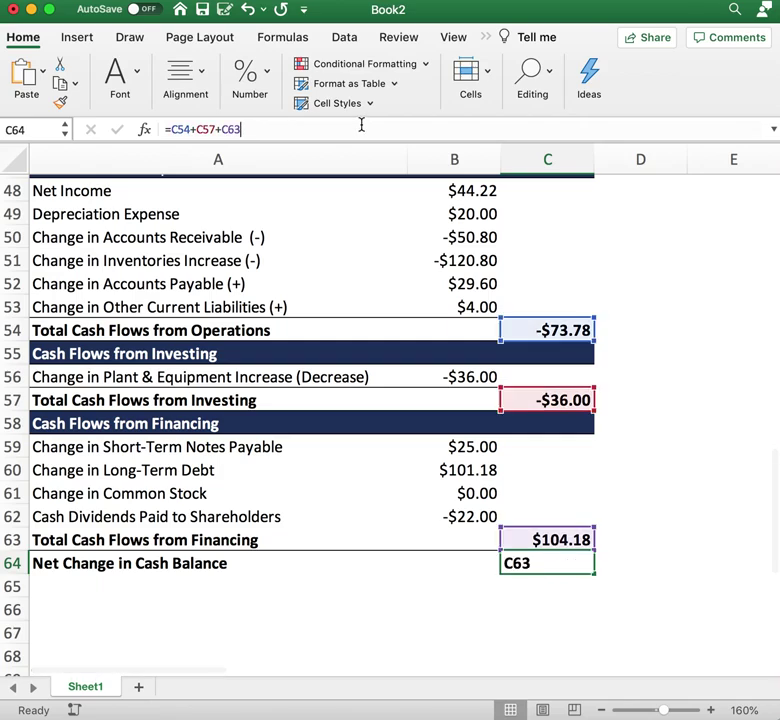
pyautogui.scroll(1, 391, 212)
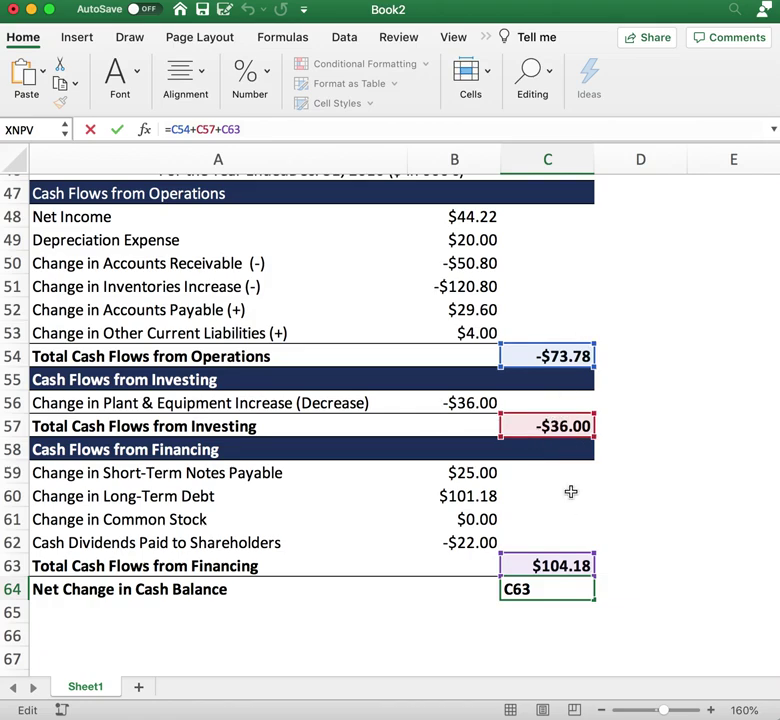
pyautogui.scroll(-2, 576, 564)
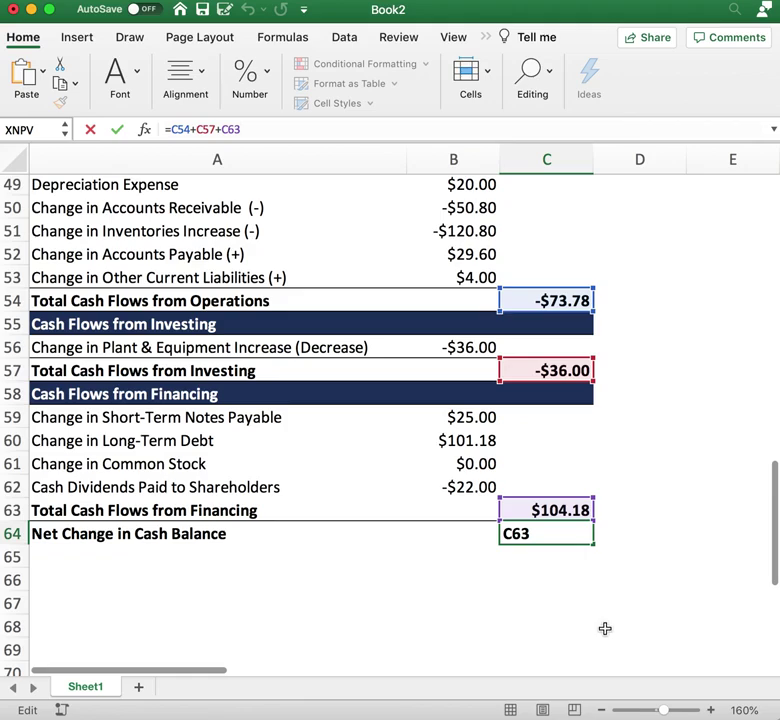
pyautogui.press('Return')
pyautogui.click(581, 605)
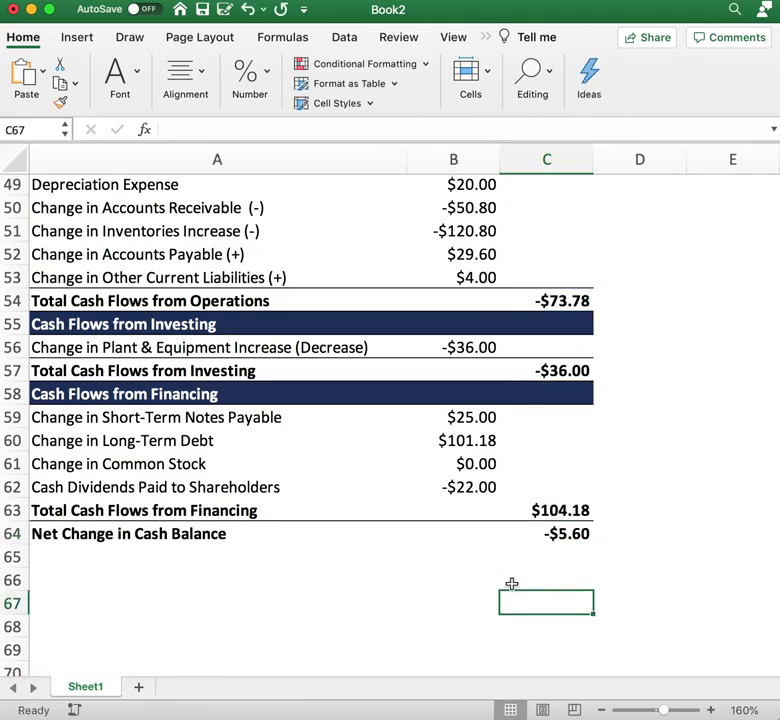
pyautogui.scroll(-1, 509, 584)
pyautogui.click(558, 530)
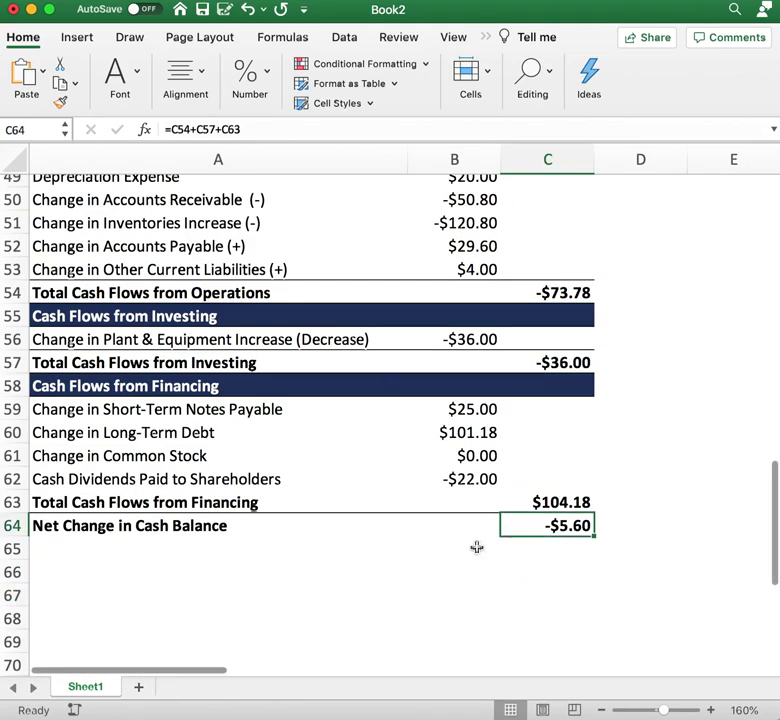
pyautogui.scroll(1, 392, 583)
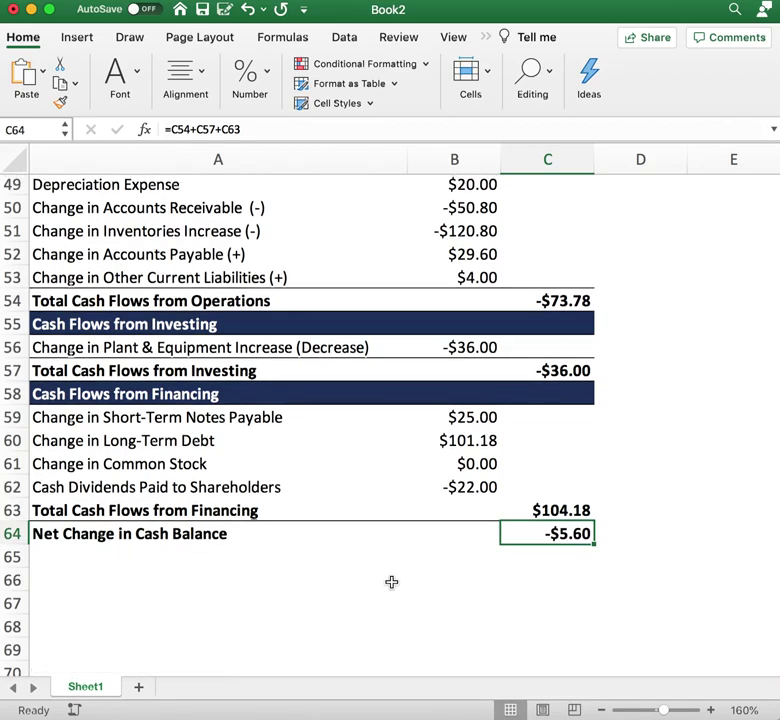
# - Review the income statement, balance sheet and statement of cash flows in sequence, examining how they feed the net change in cash balance
pyautogui.scroll(10, 392, 582)
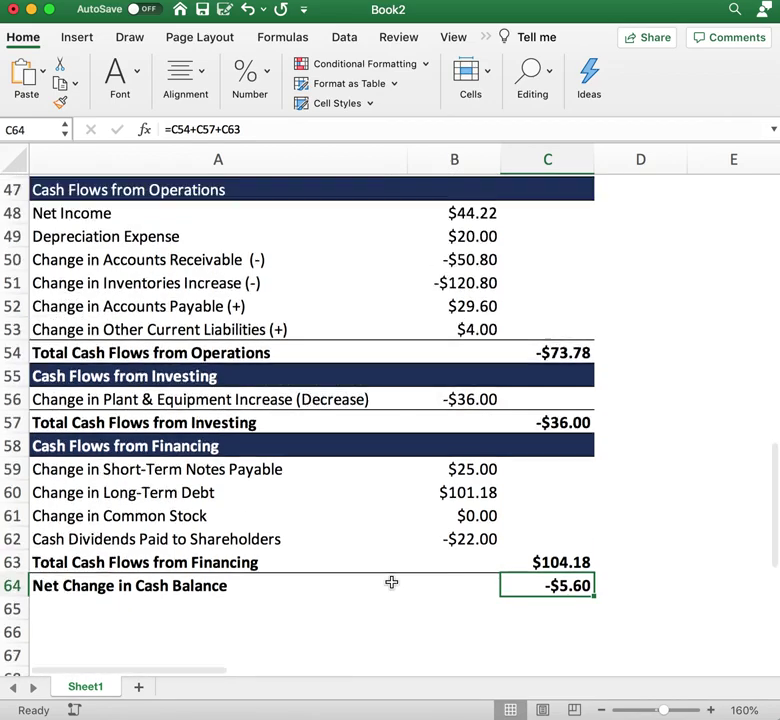
pyautogui.scroll(5, 391, 582)
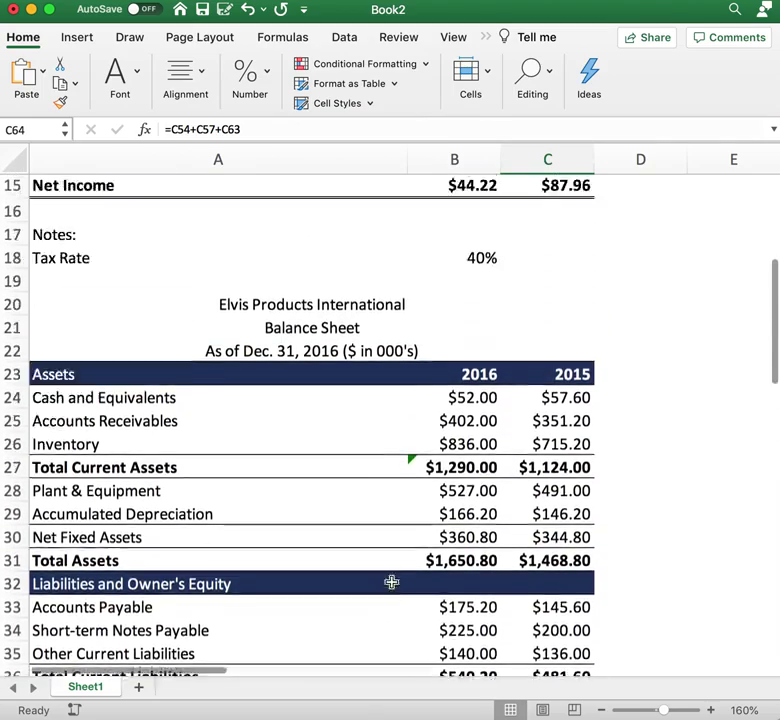
pyautogui.scroll(3, 392, 583)
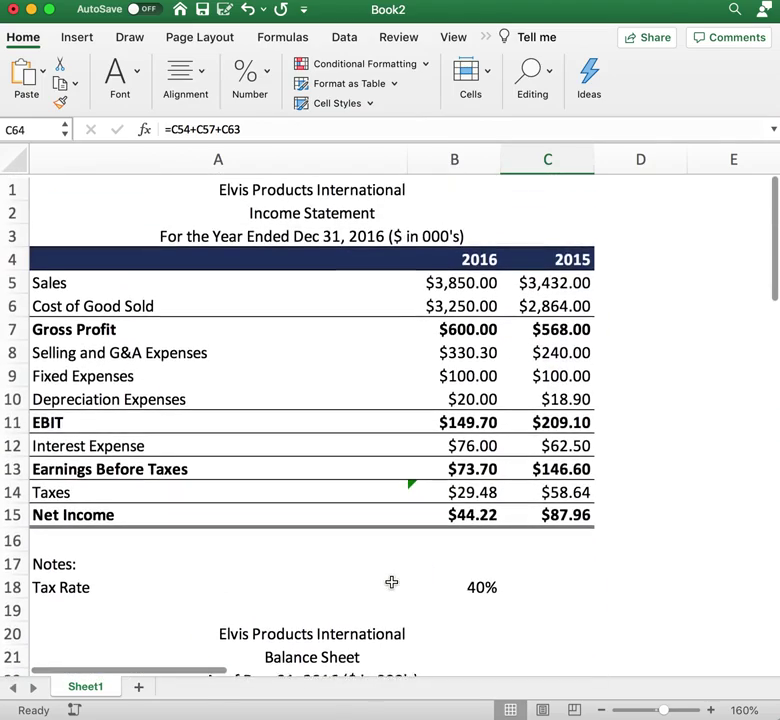
pyautogui.moveTo(137, 192); pyautogui.dragTo(554, 580)
pyautogui.scroll(-6, 470, 528)
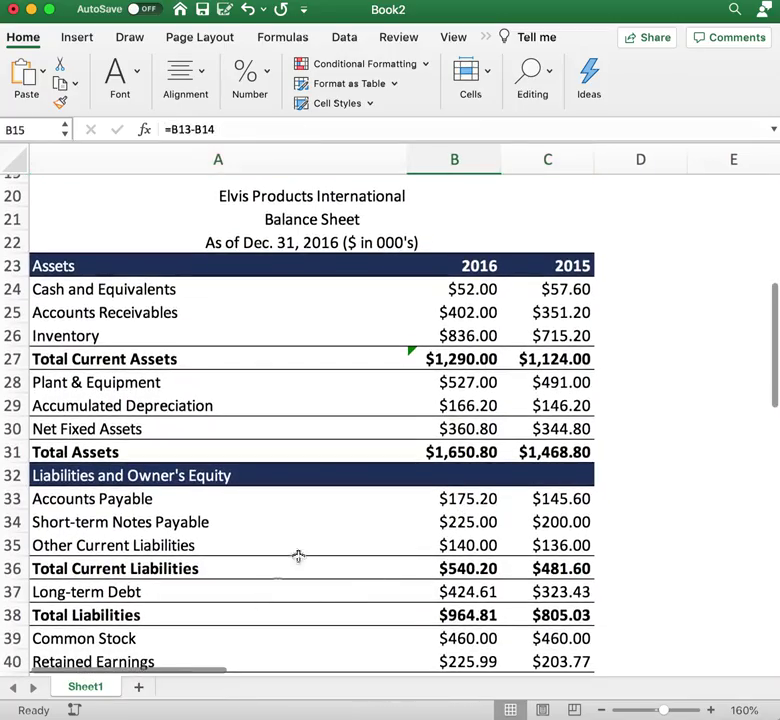
pyautogui.scroll(-2, 414, 432)
pyautogui.scroll(-10, 414, 432)
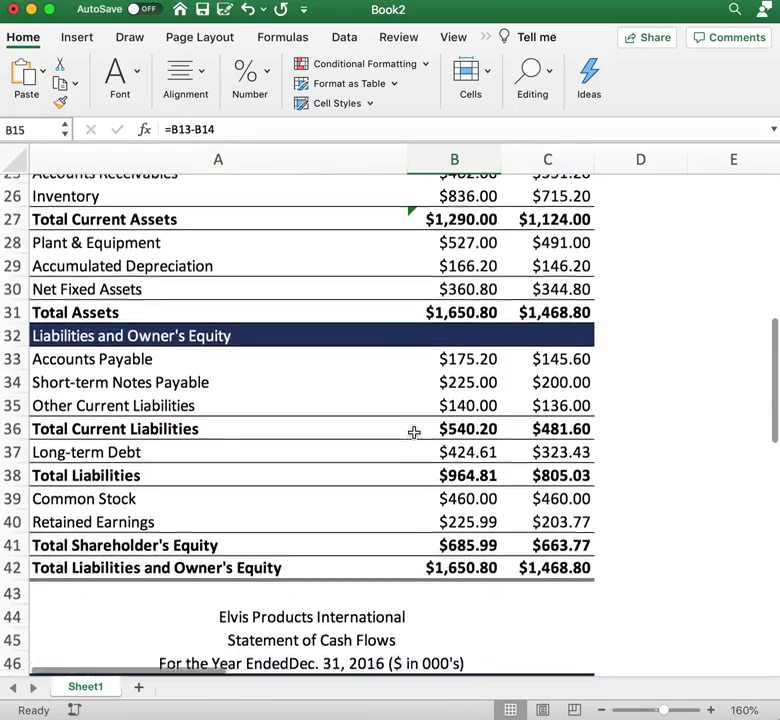
pyautogui.scroll(-2, 414, 432)
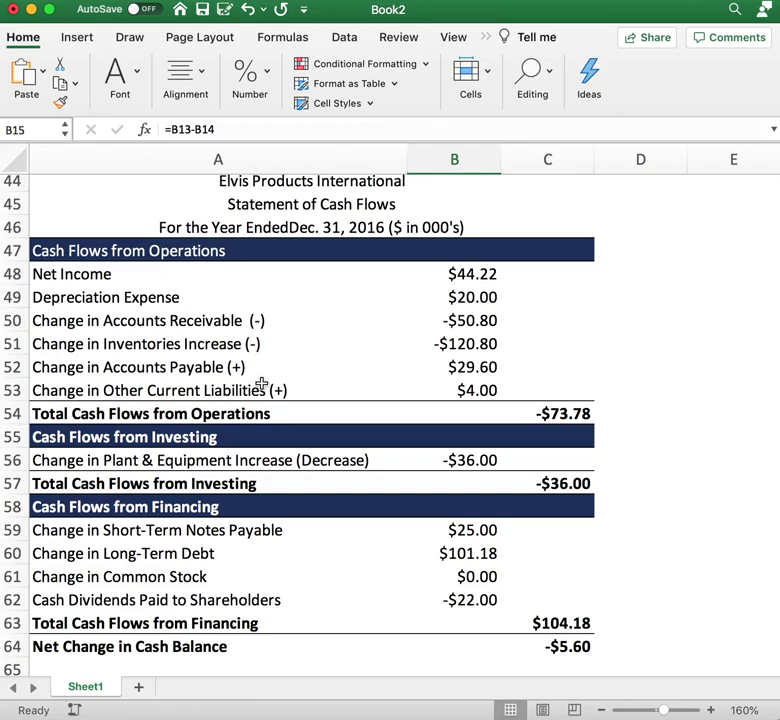
pyautogui.scroll(1, 261, 383)
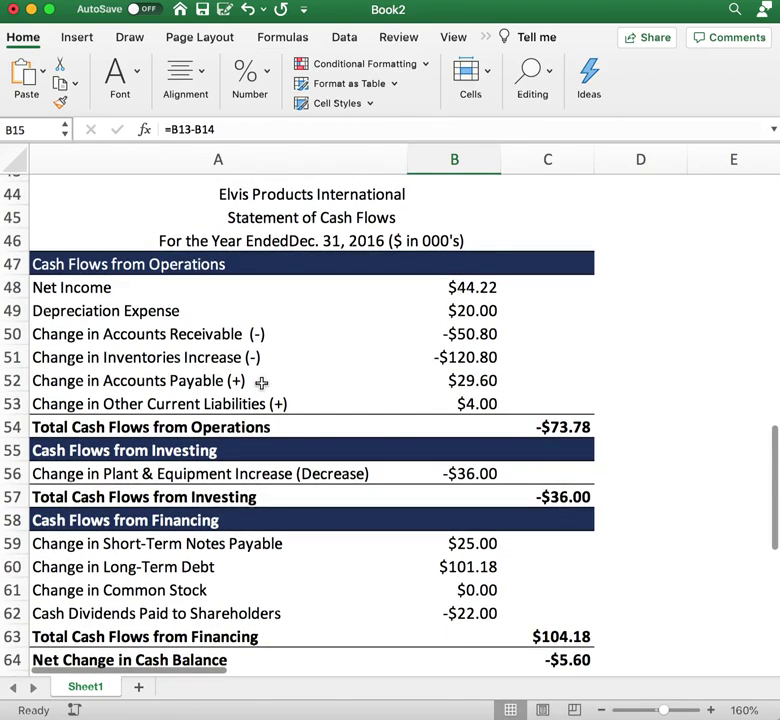
pyautogui.scroll(2, 261, 383)
pyautogui.scroll(-2, 261, 383)
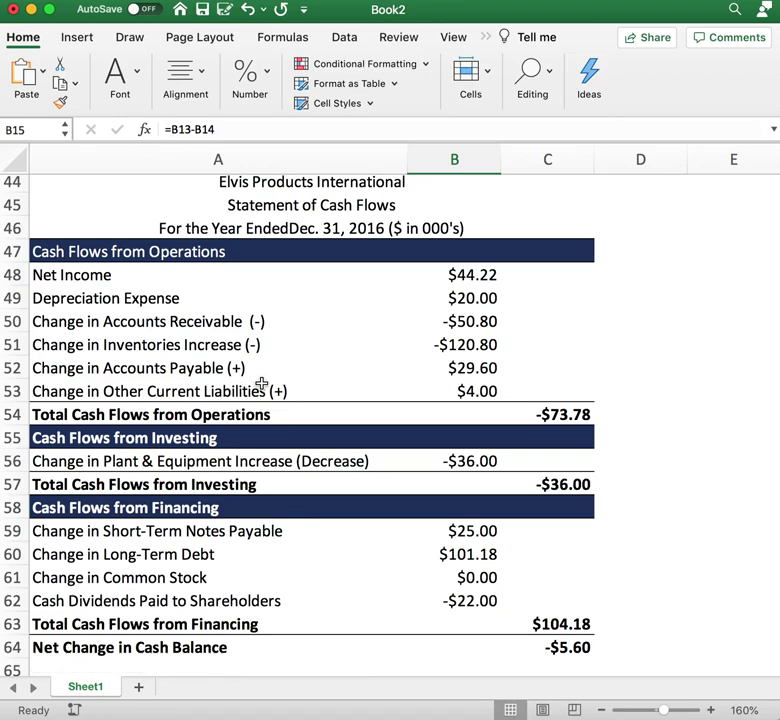
pyautogui.scroll(-1, 261, 383)
pyautogui.scroll(-2, 261, 383)
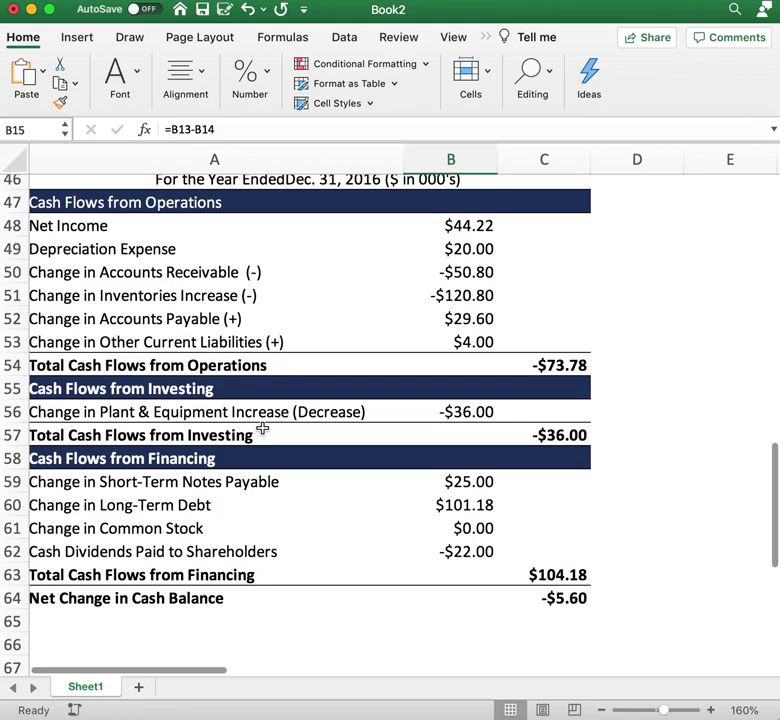
pyautogui.scroll(2, 262, 428)
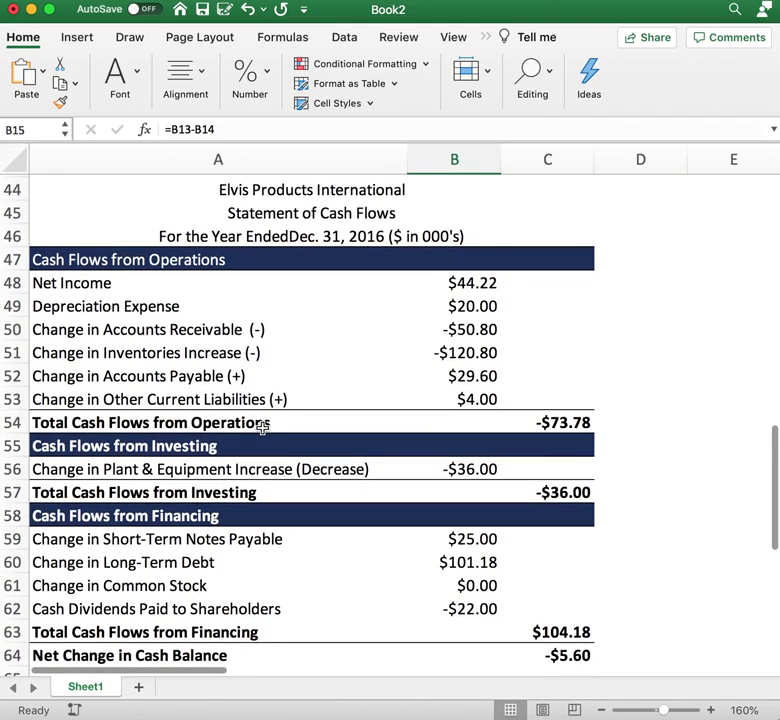